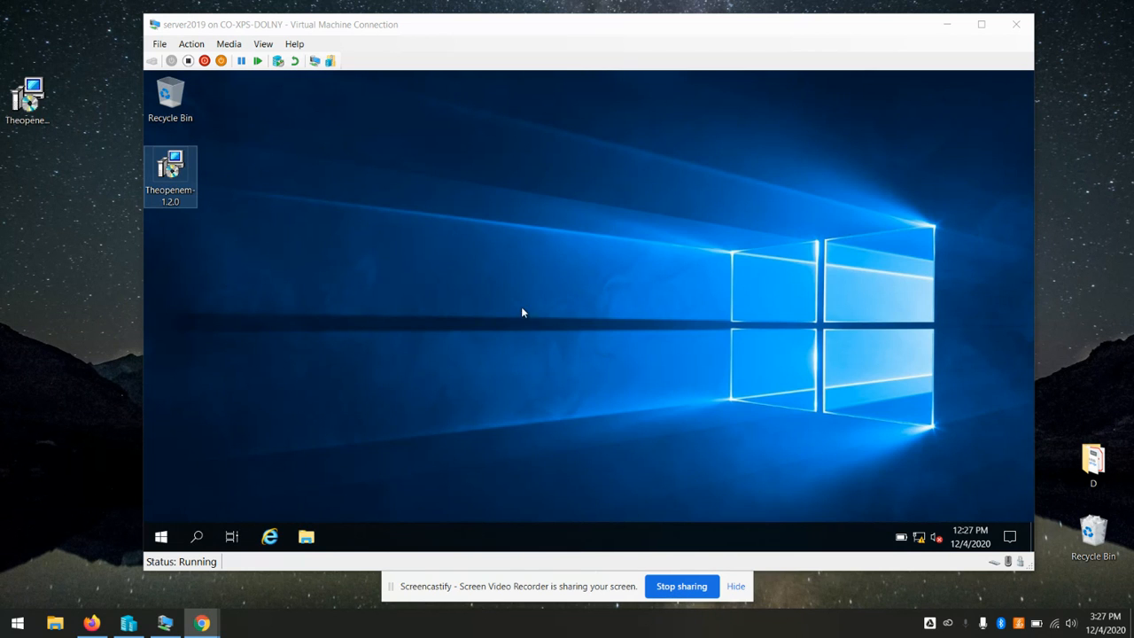
Shift the VM window slightly and bring up the guest's network icon options in the system tray
left_click_drag(598, 30, 572, 33)
left_click(162, 189)
left_click(394, 268)
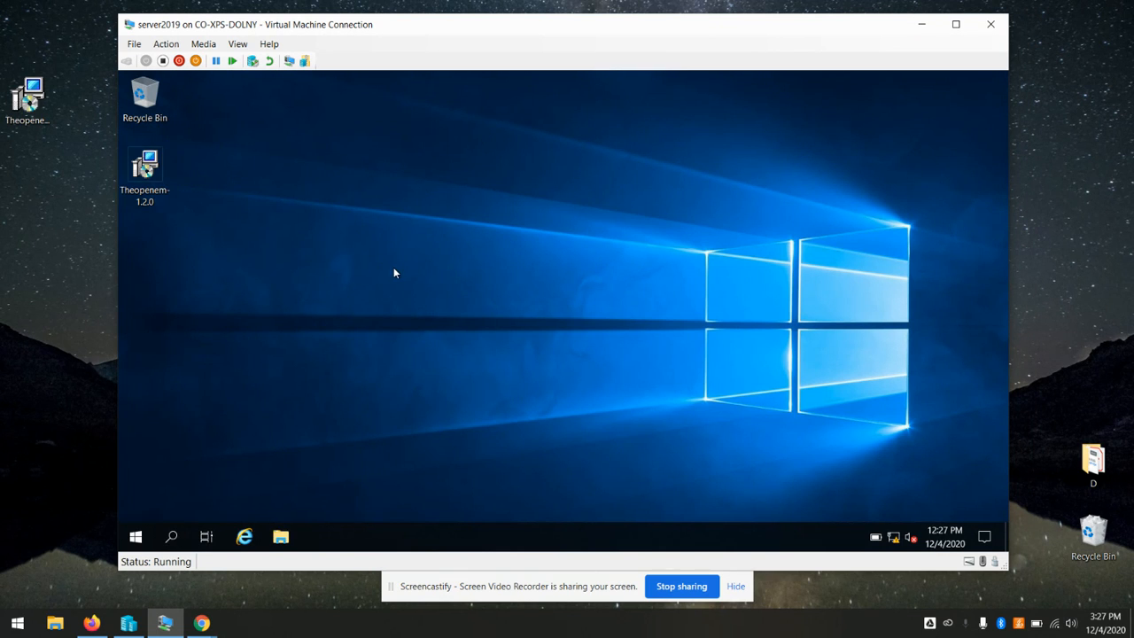
right_click(893, 537)
Open the Ethernet adapter's properties from the Network & Internet adapter list
left_click(875, 525)
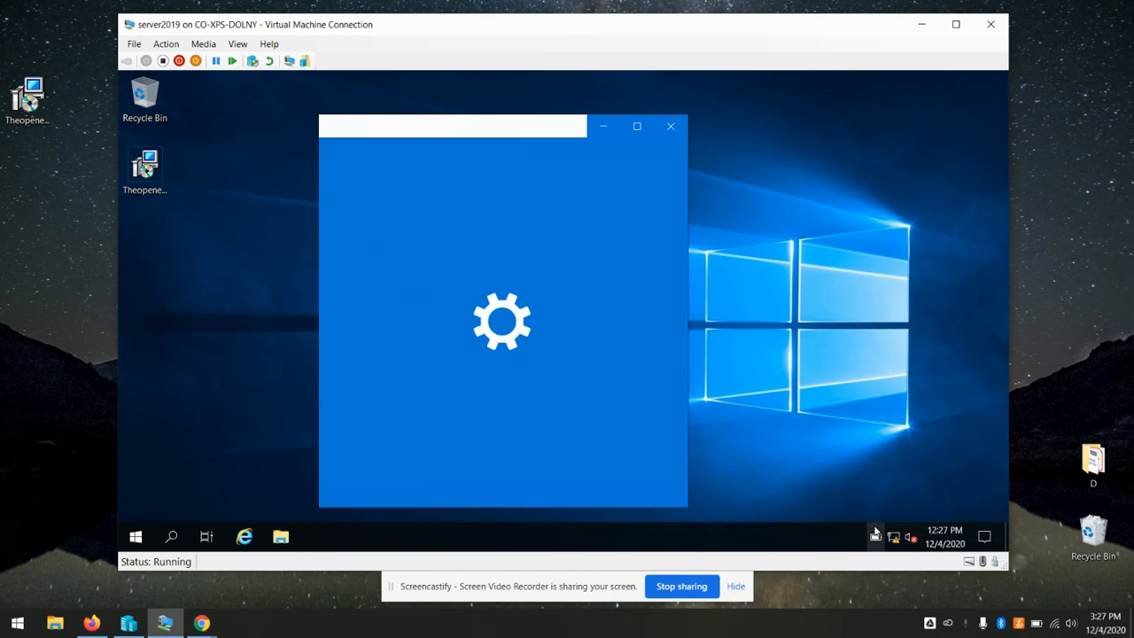
left_click(395, 291)
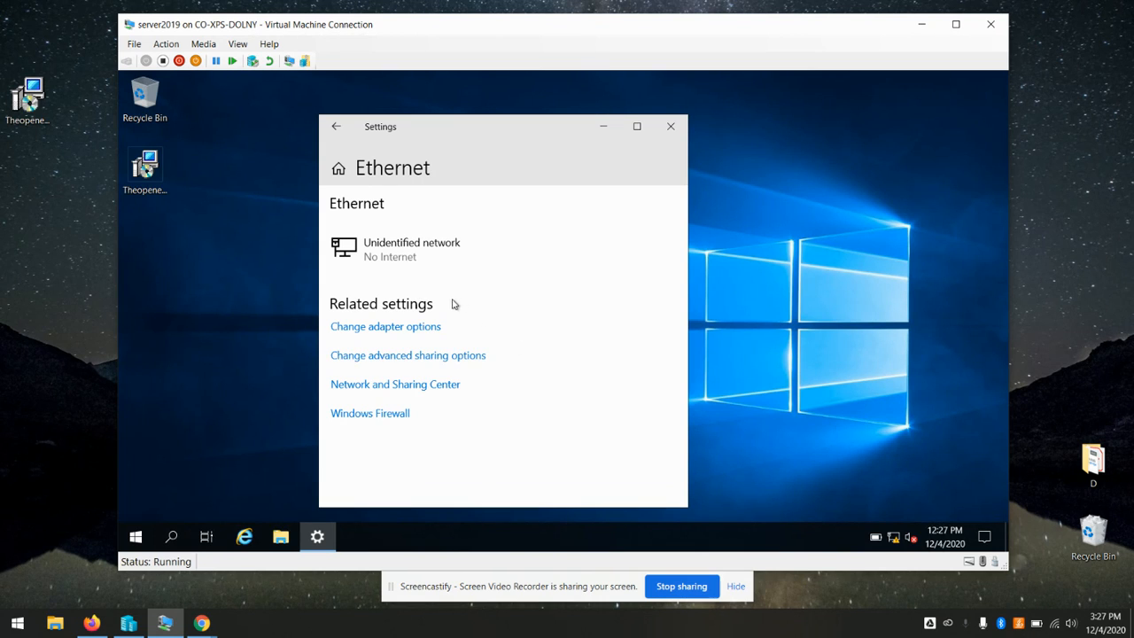
left_click(398, 328)
left_click(345, 176)
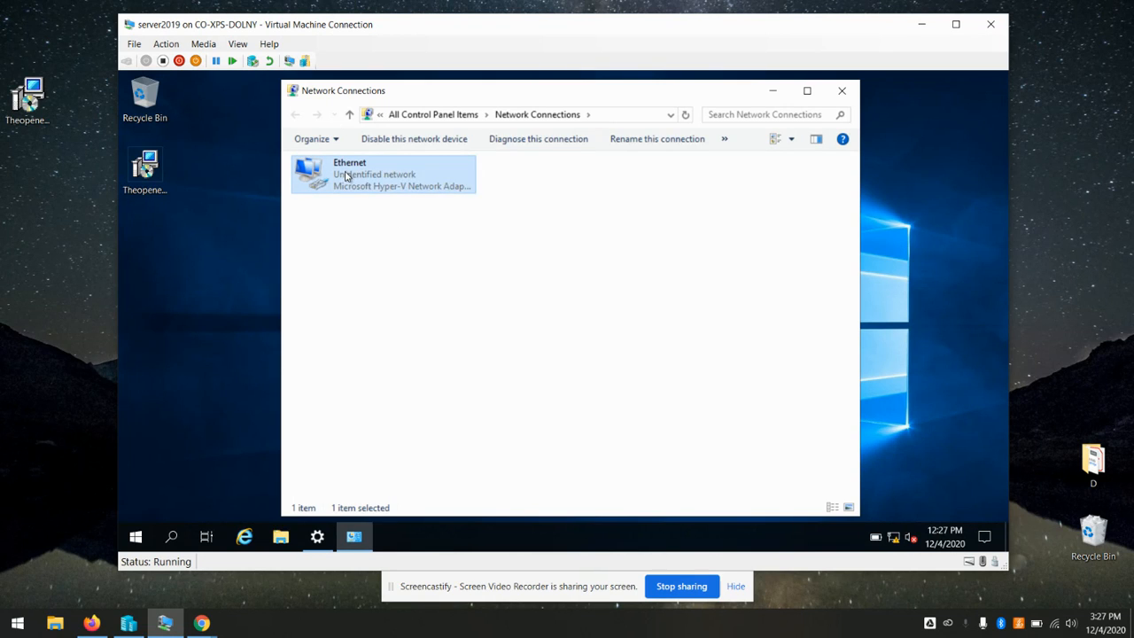
right_click(346, 177)
left_click(435, 317)
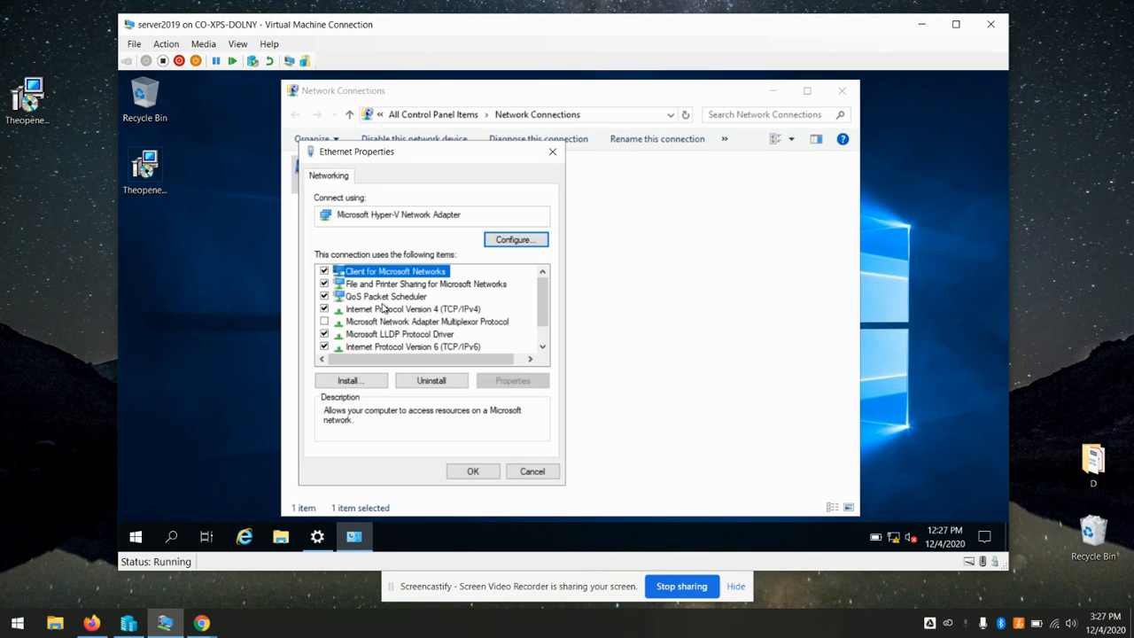
Set static IPv4 192.168.56.100 with mask 255.255.255.0, then close the network windows
double_click(452, 309)
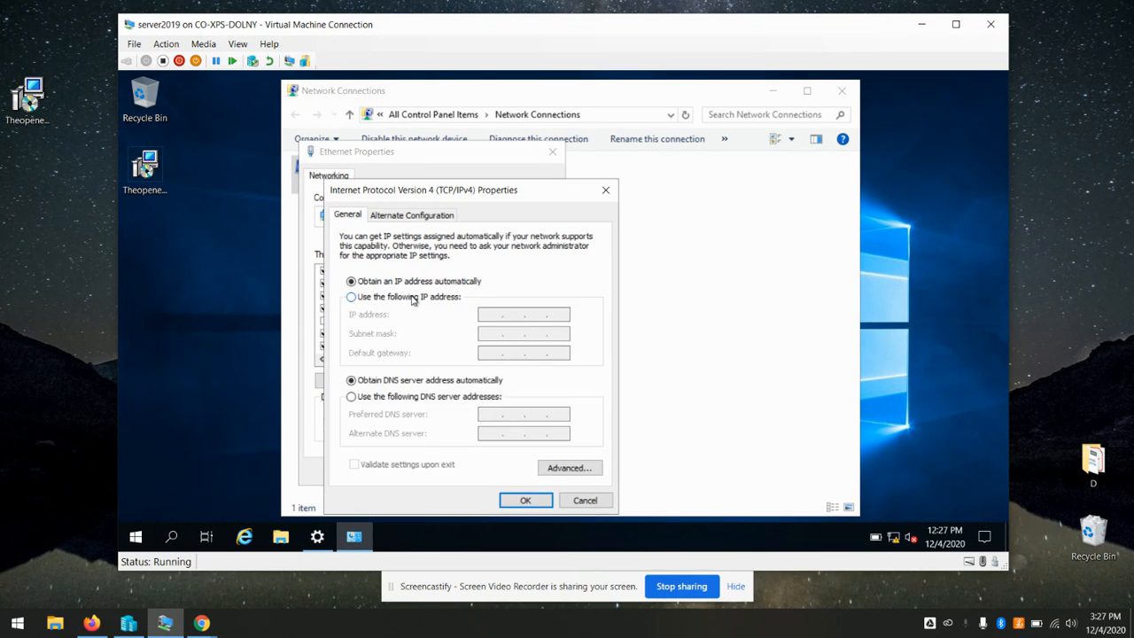
left_click(352, 297)
type("192 . 168 . ")
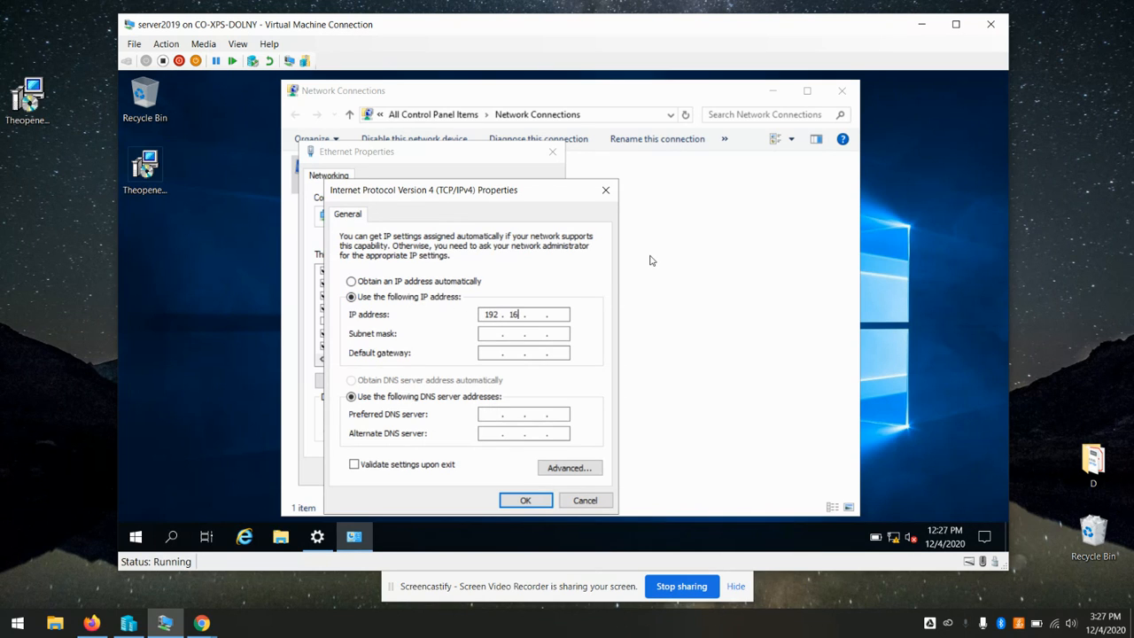
type("56 . 100")
key("Tab")
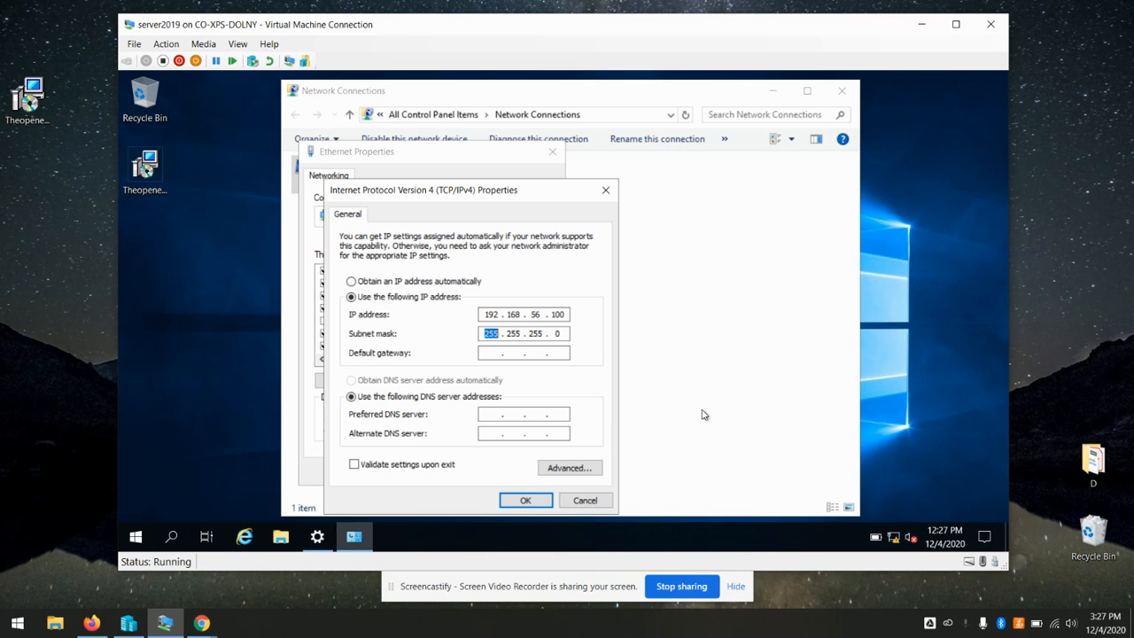
left_click(532, 506)
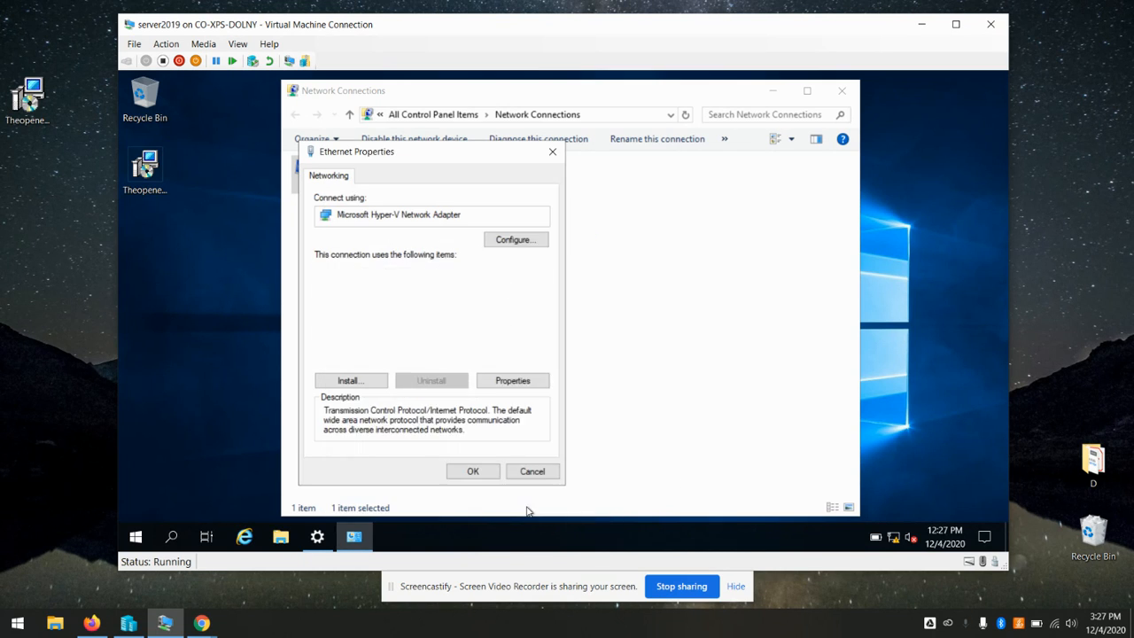
left_click(474, 472)
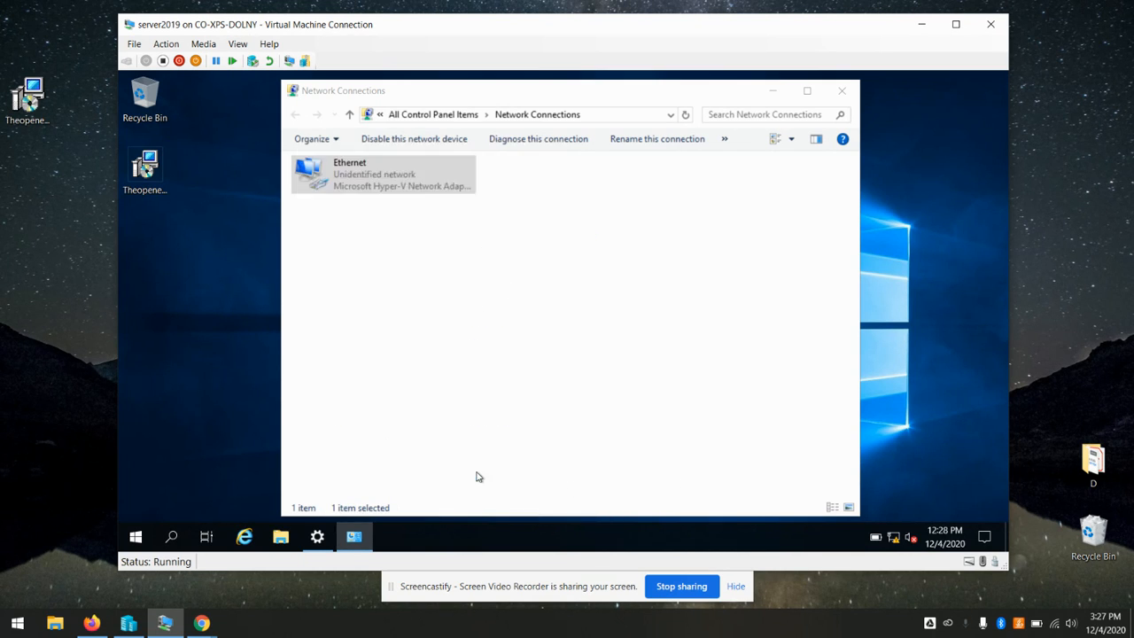
left_click(843, 91)
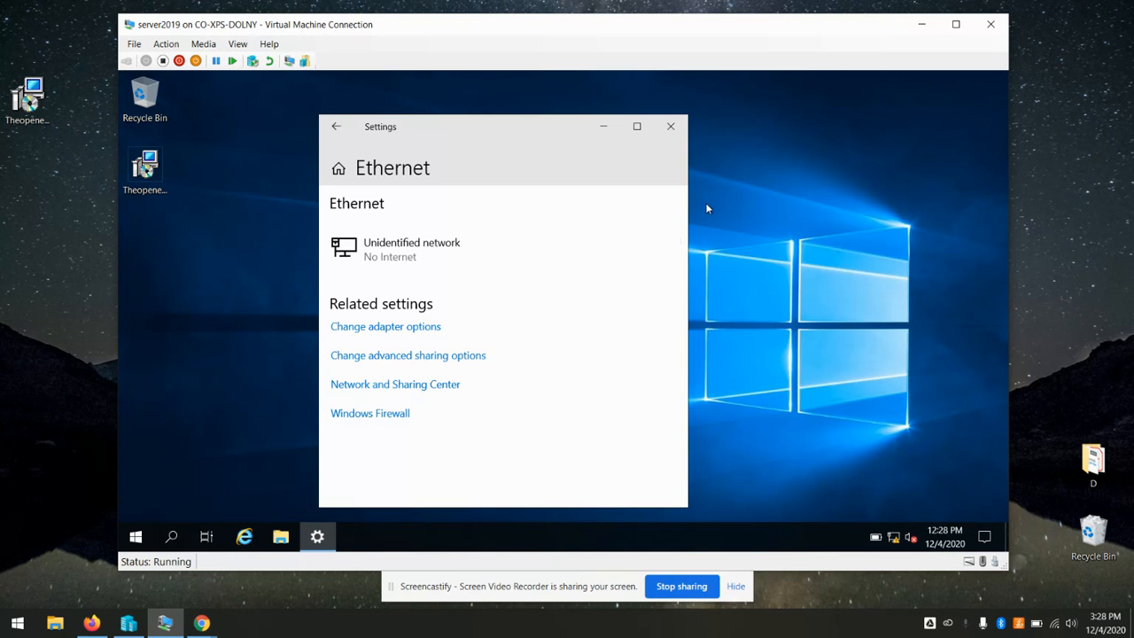
left_click(673, 126)
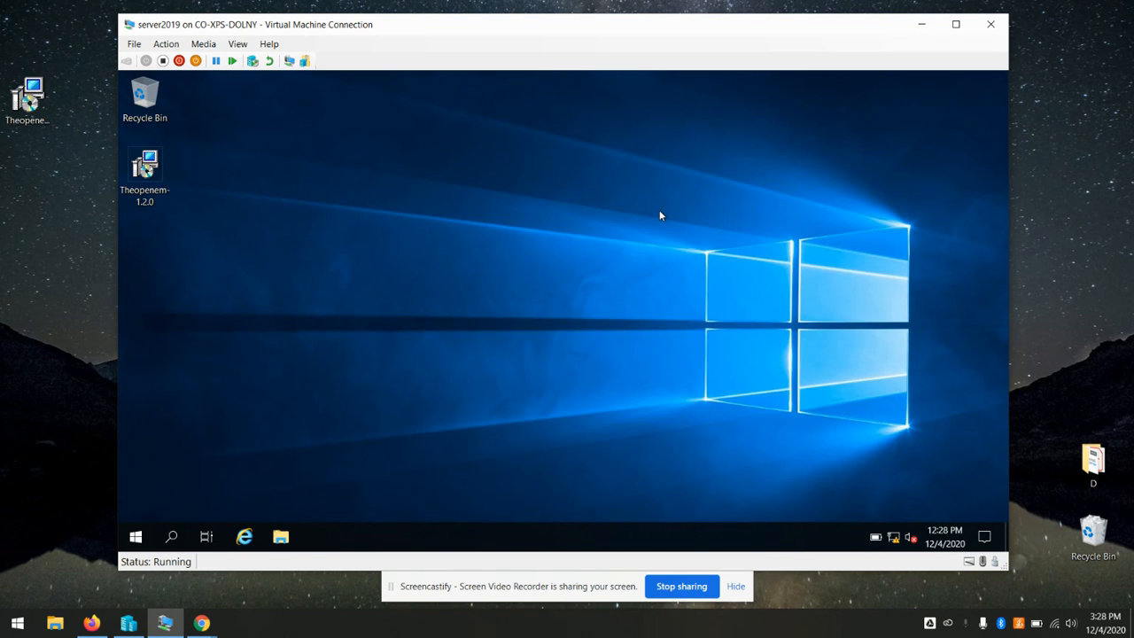
Launch the Theopenem installer and dismiss its pending-reboot warning
double_click(148, 165)
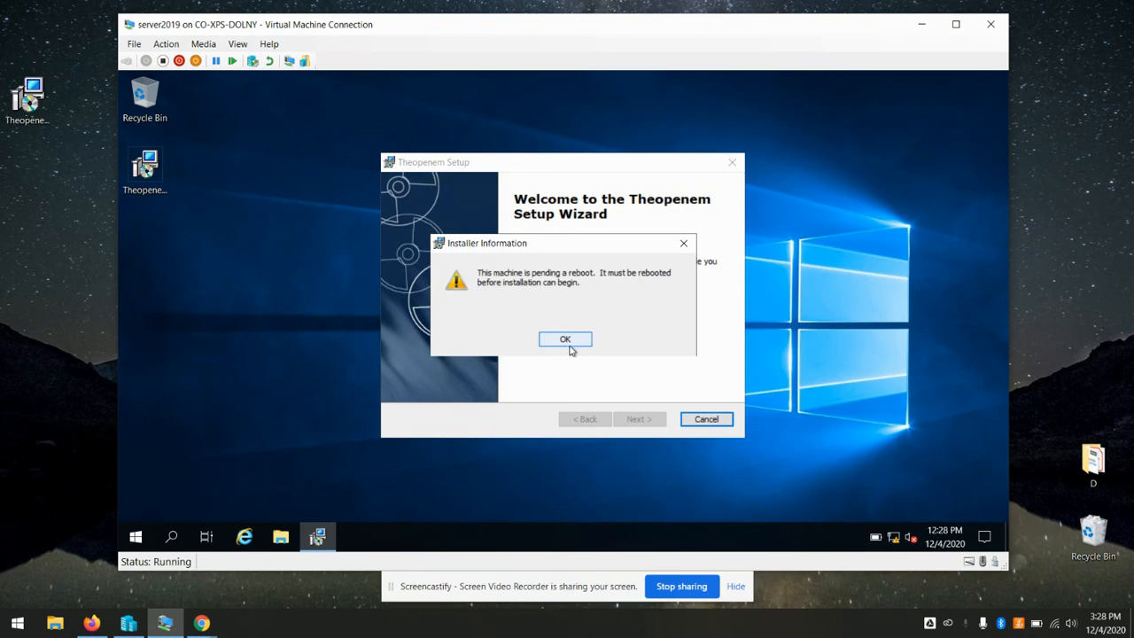
left_click(567, 344)
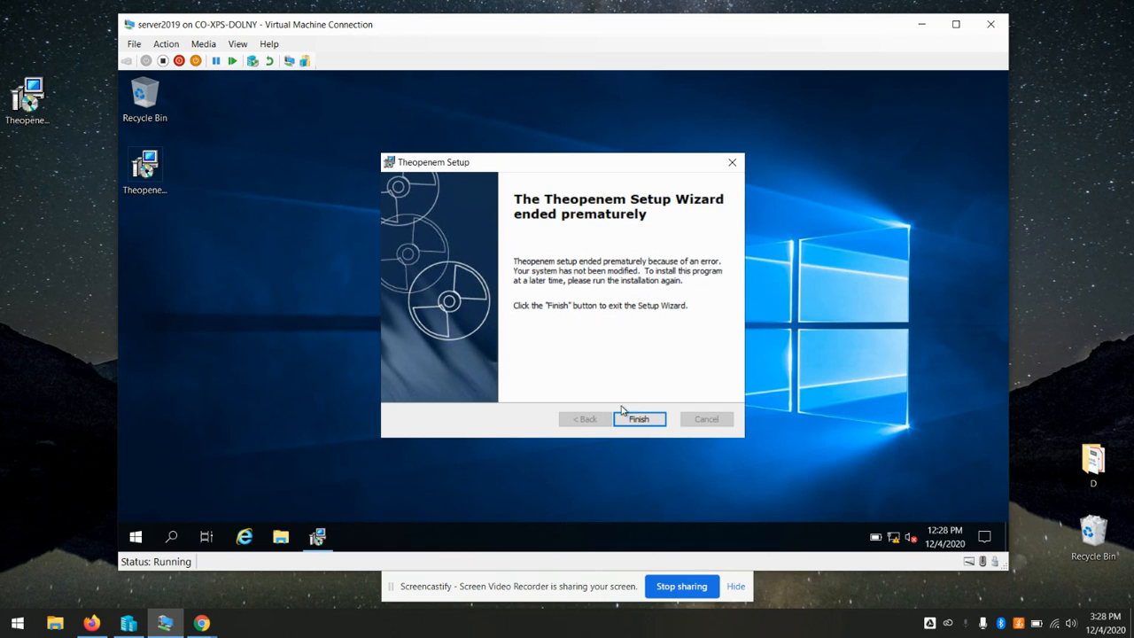
left_click(639, 419)
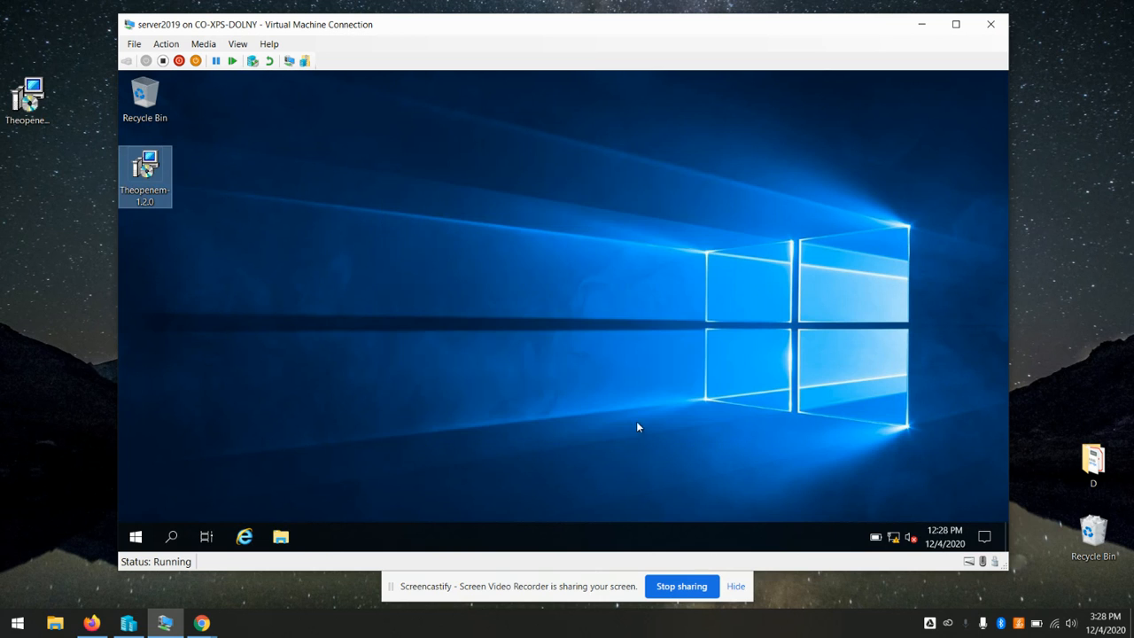
Restart the server VM and sign back in with the Administrator password
right_click(147, 538)
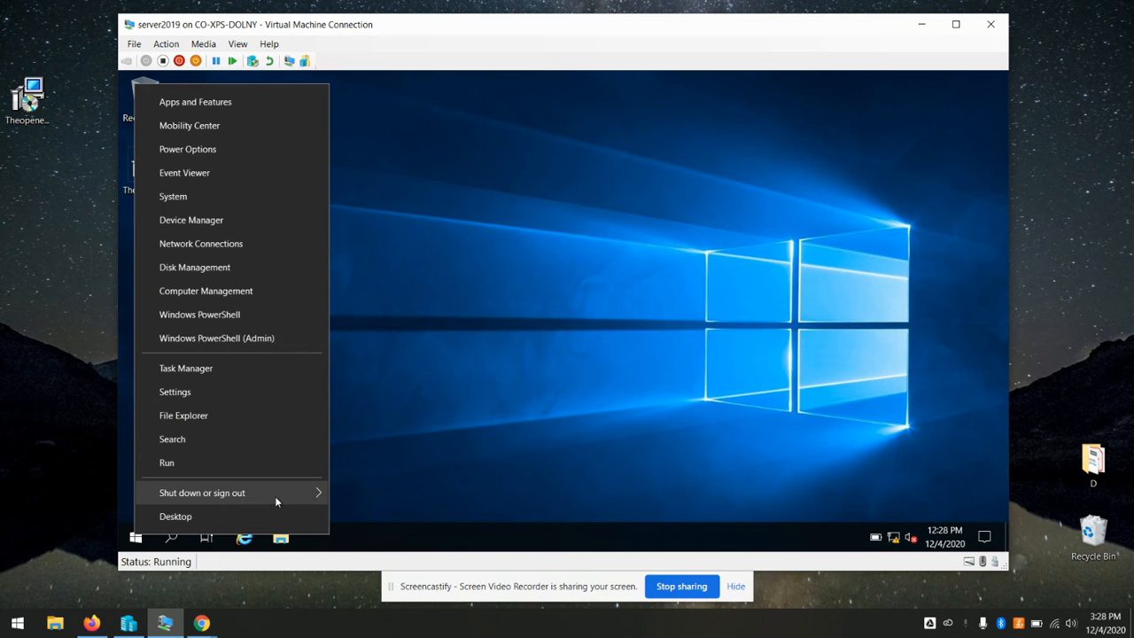
mouse_move(275, 496)
left_click(345, 489)
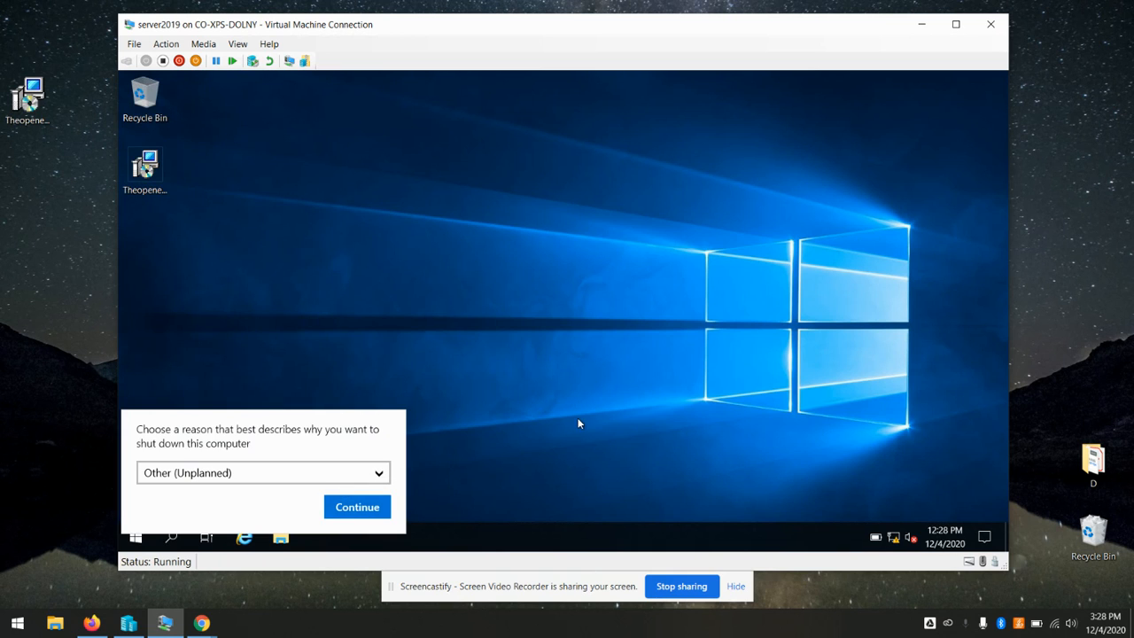
left_click(375, 508)
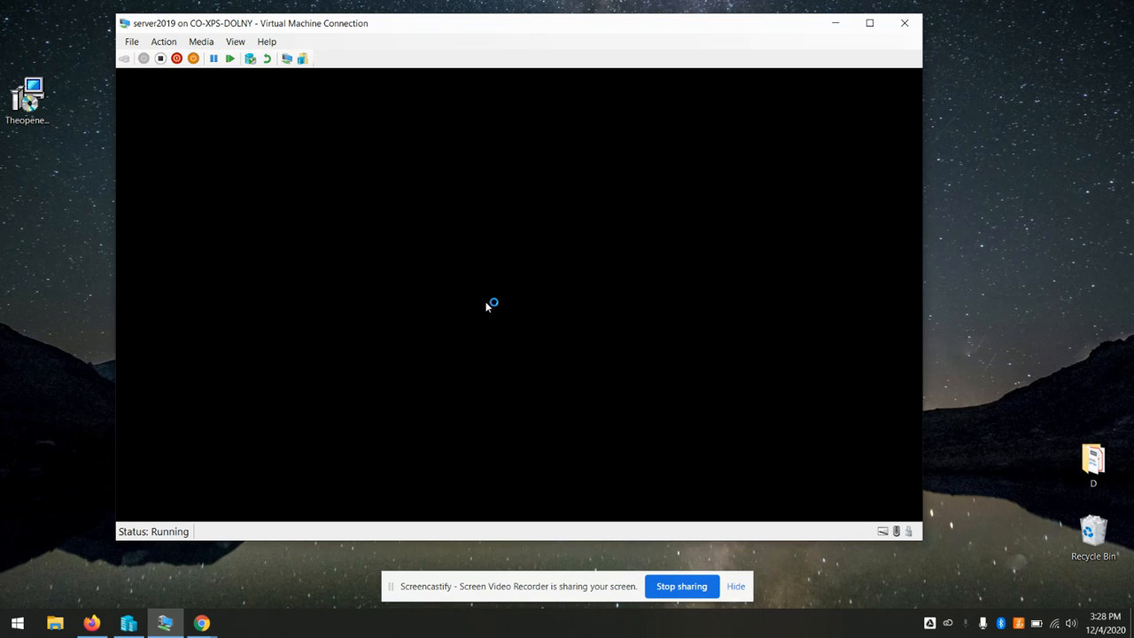
type("••••••••••")
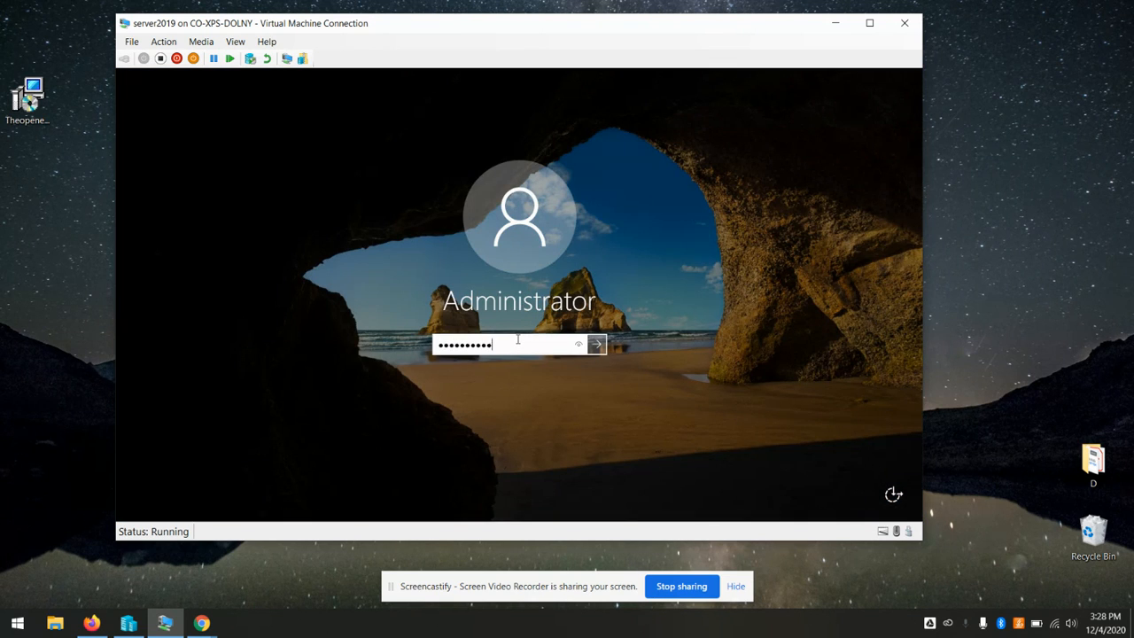
key("Return")
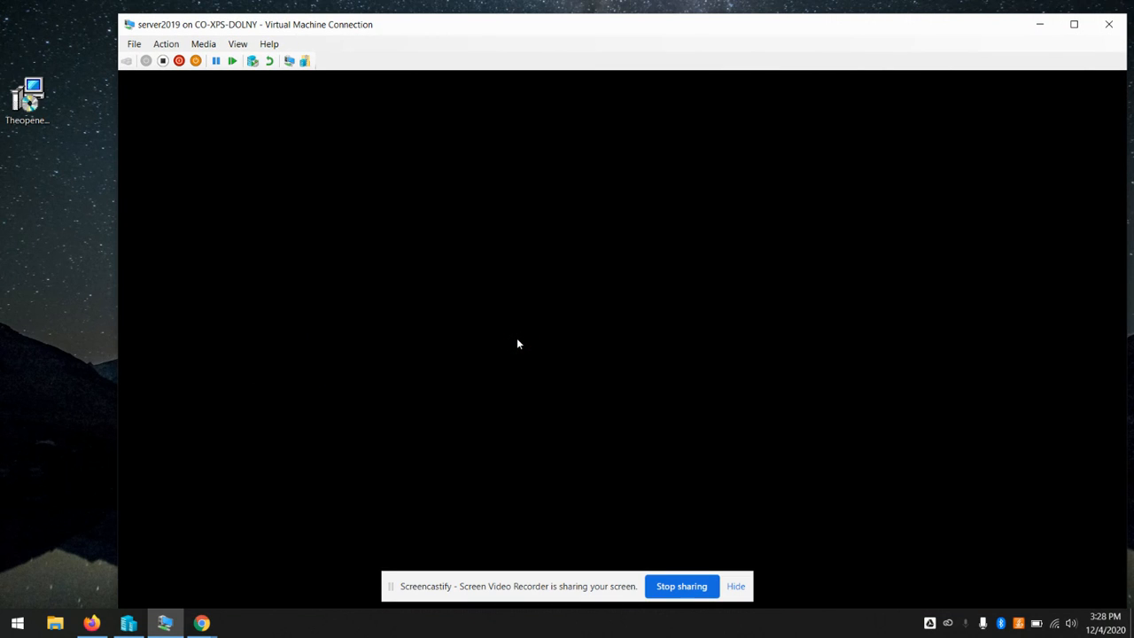
Resize and reposition the VM window, dismiss the Admin Center notice, and close Server Manager
left_click_drag(688, 26, 663, 16)
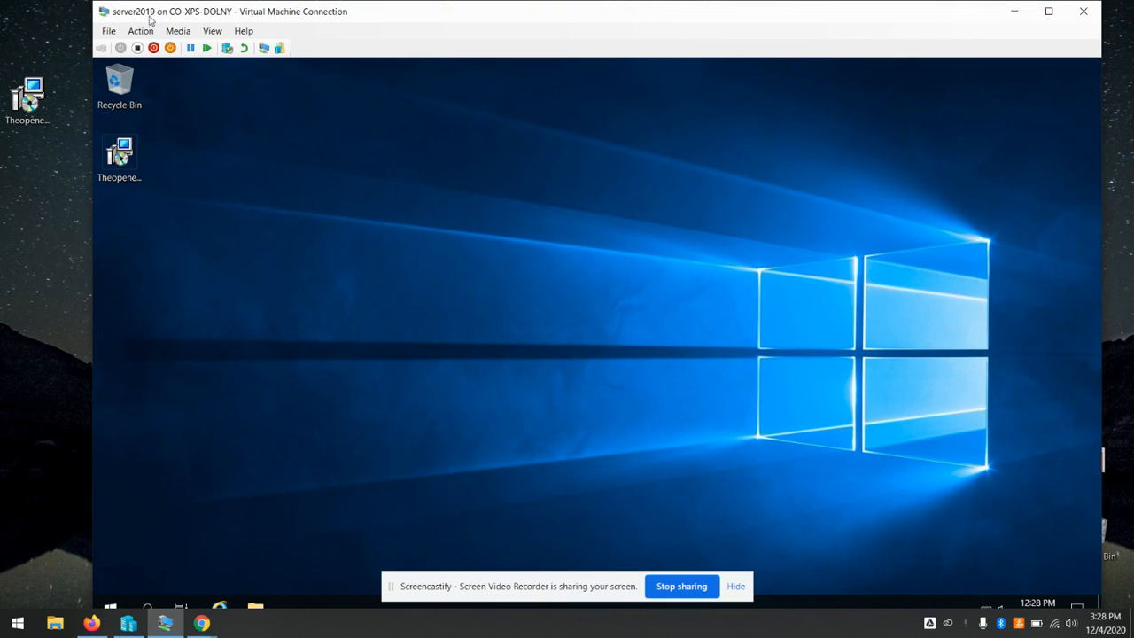
left_click_drag(93, 2, 151, 89)
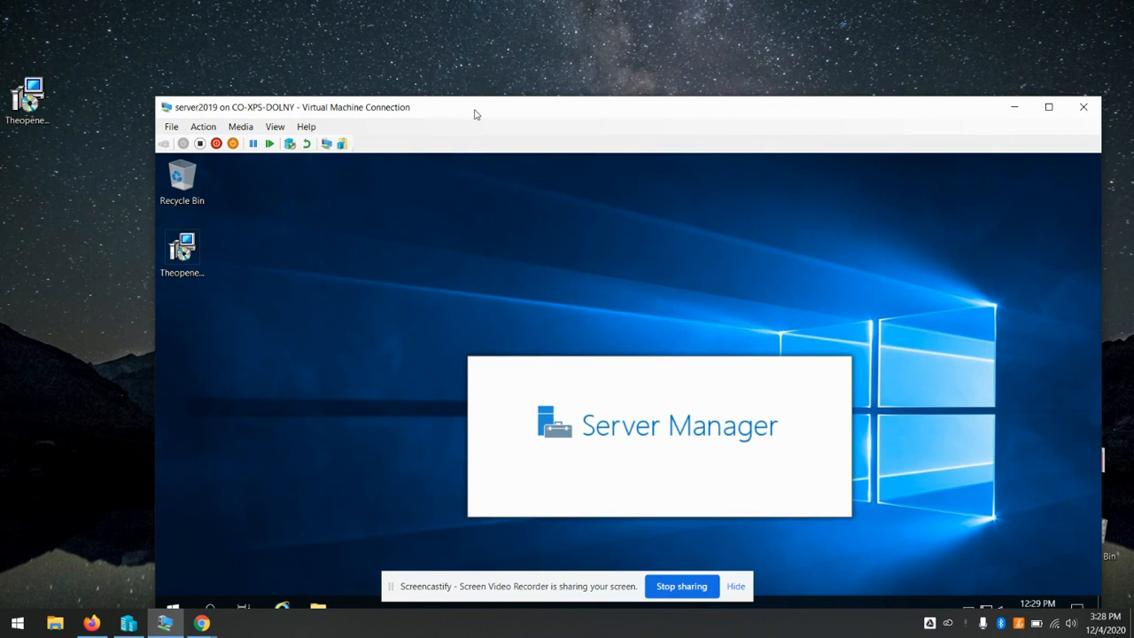
left_click_drag(475, 108, 415, 38)
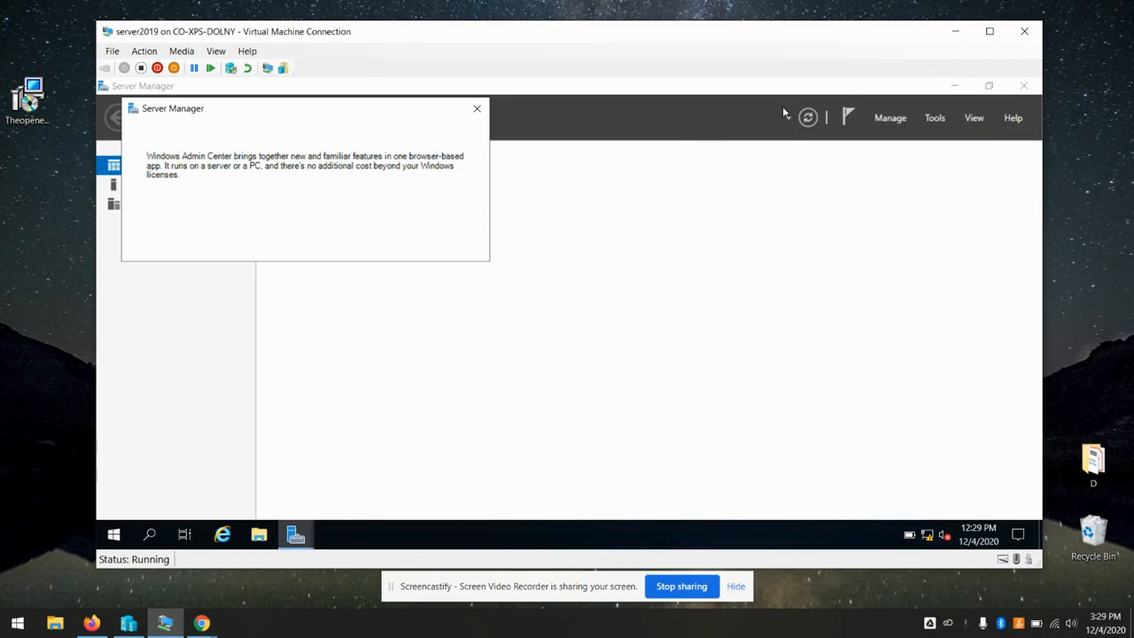
left_click(477, 108)
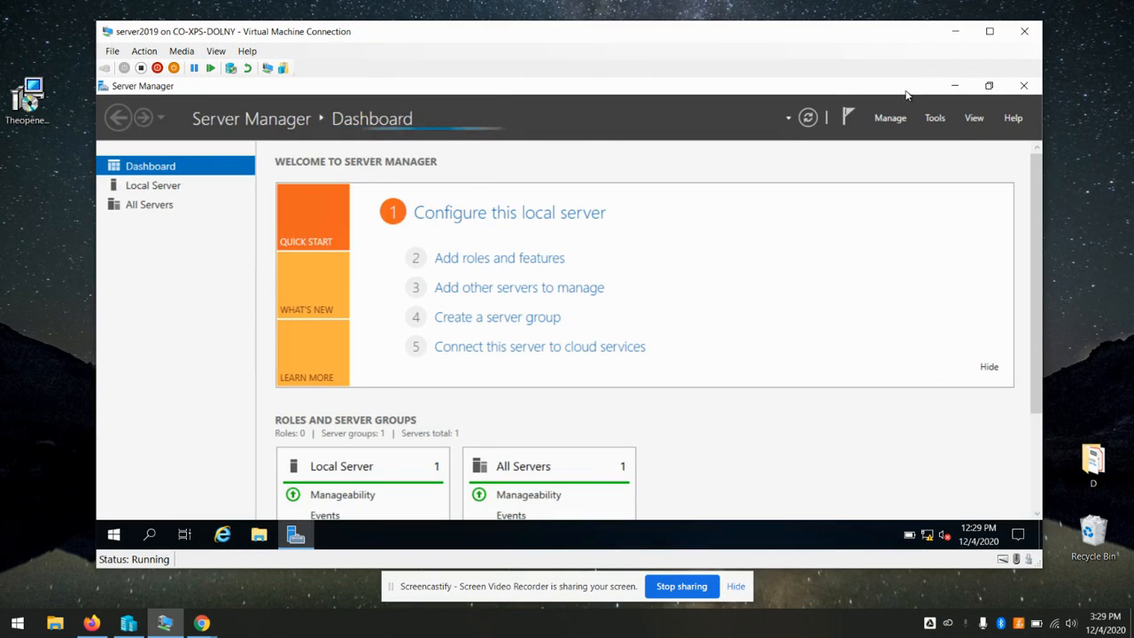
left_click(1023, 86)
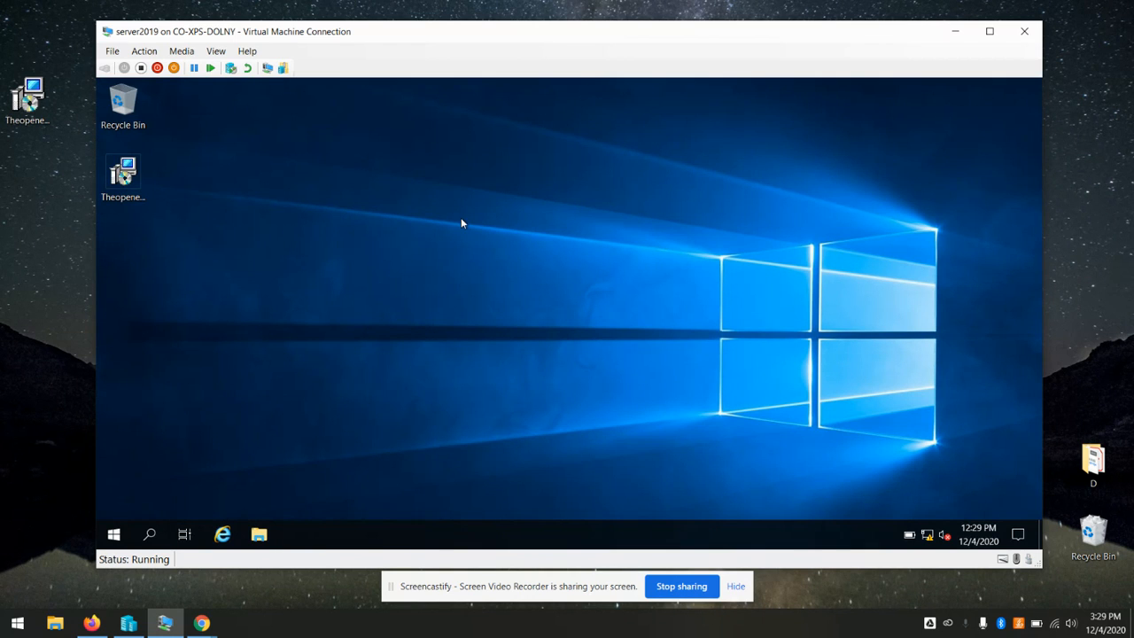
Relaunch the Theopenem installer, accept the licence, and keep both server features
double_click(135, 178)
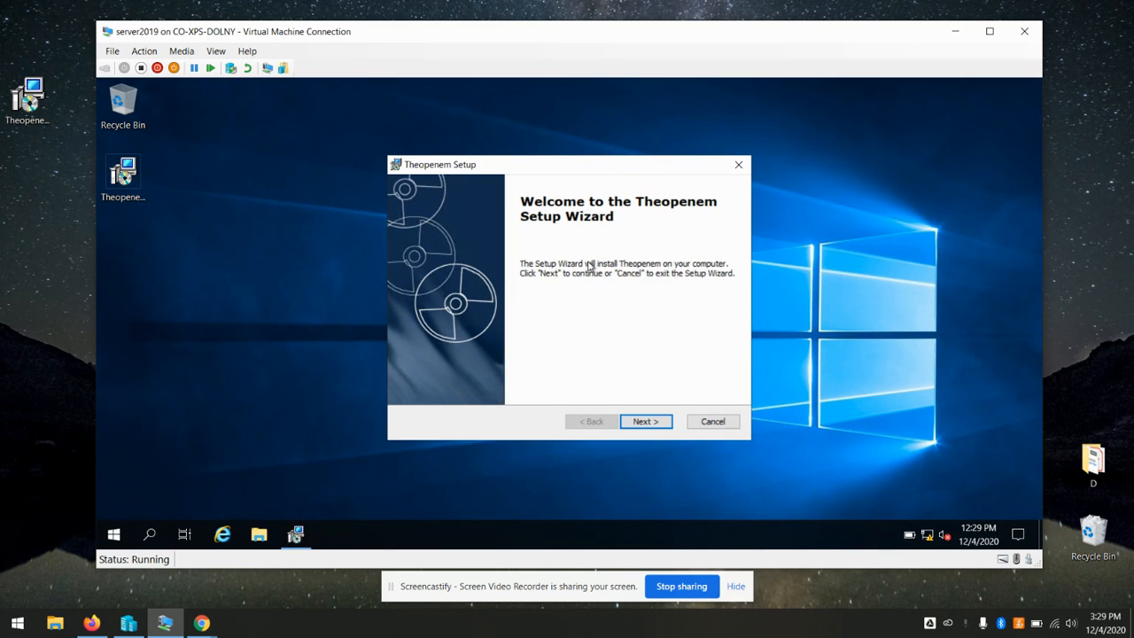
left_click(653, 422)
left_click(416, 365)
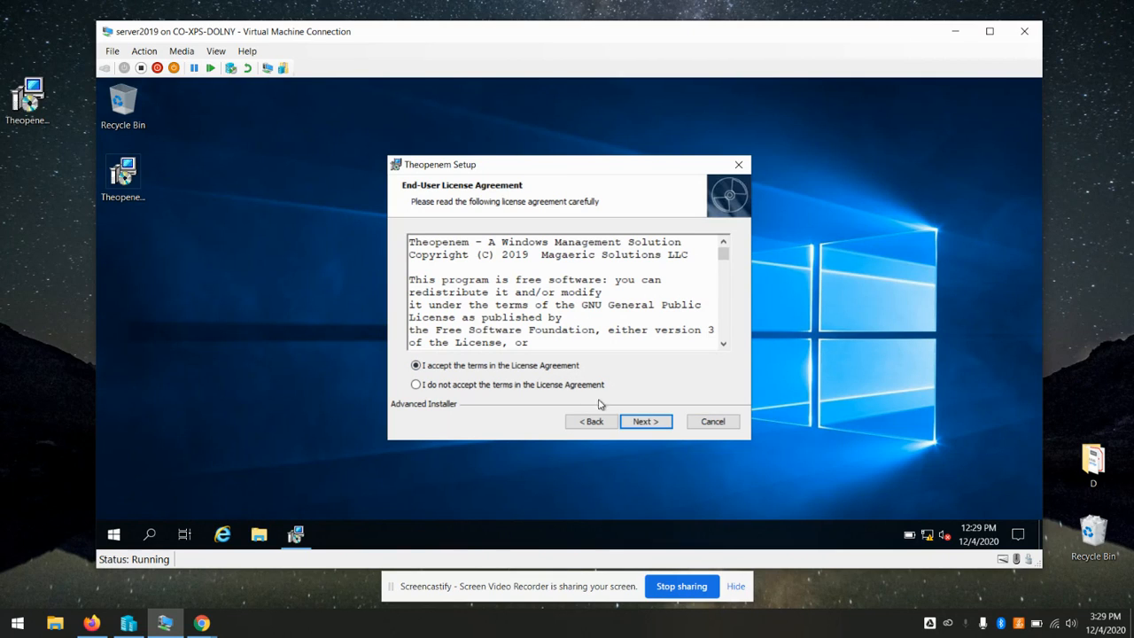
left_click(639, 425)
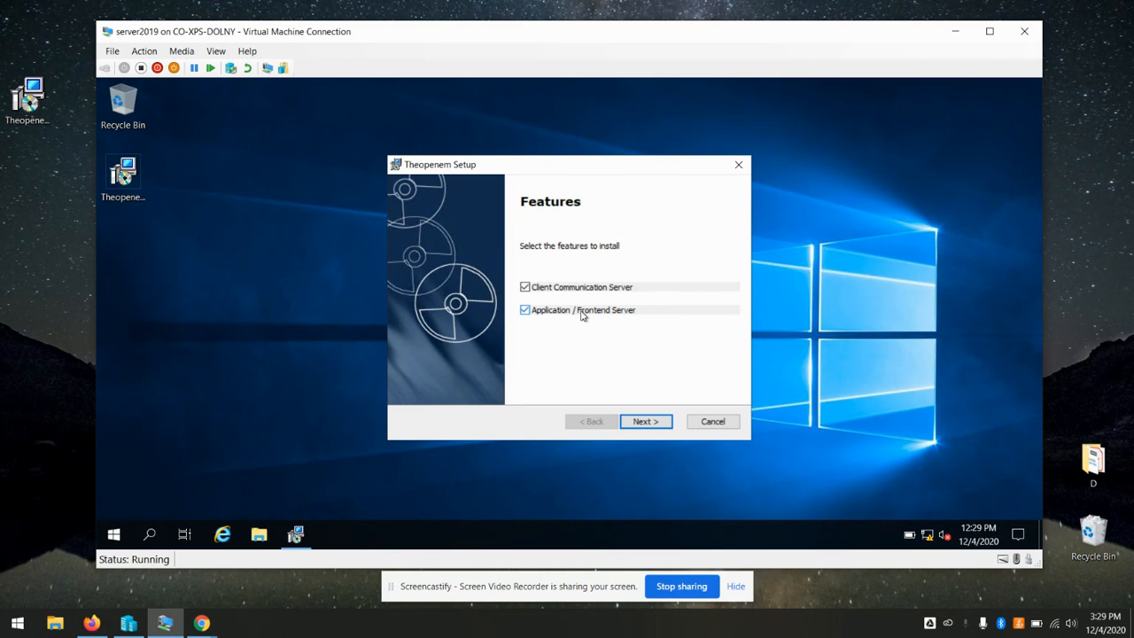
left_click(646, 423)
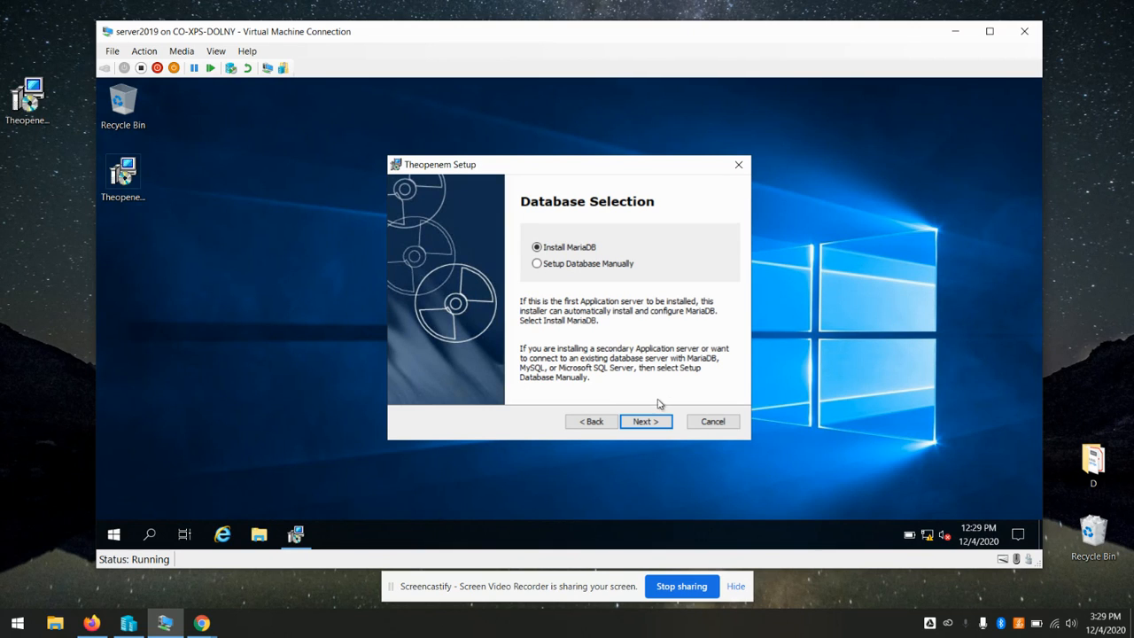
Keep Install MariaDB and the C:\toems_local_storage\ path, advancing to Ready to Install
left_click(642, 424)
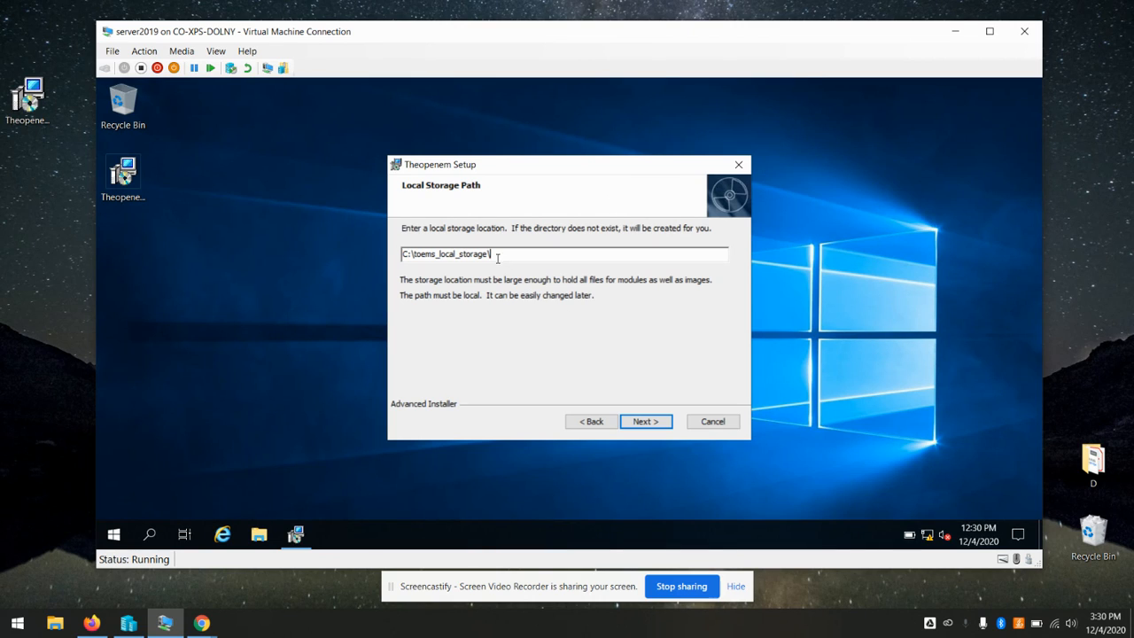
left_click_drag(522, 256, 331, 251)
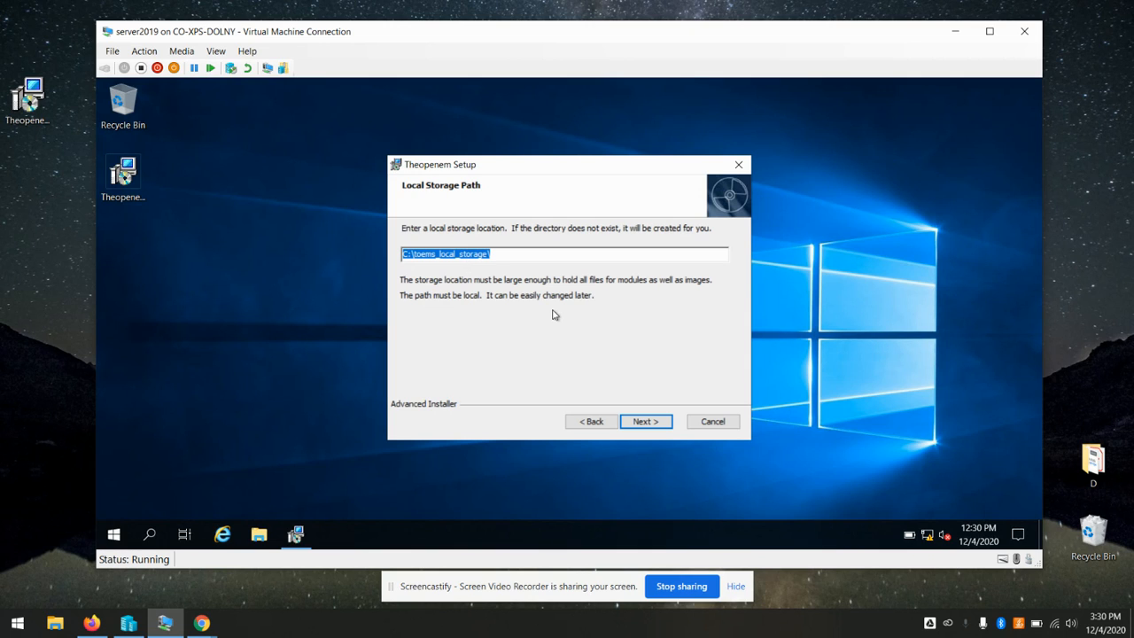
left_click(641, 424)
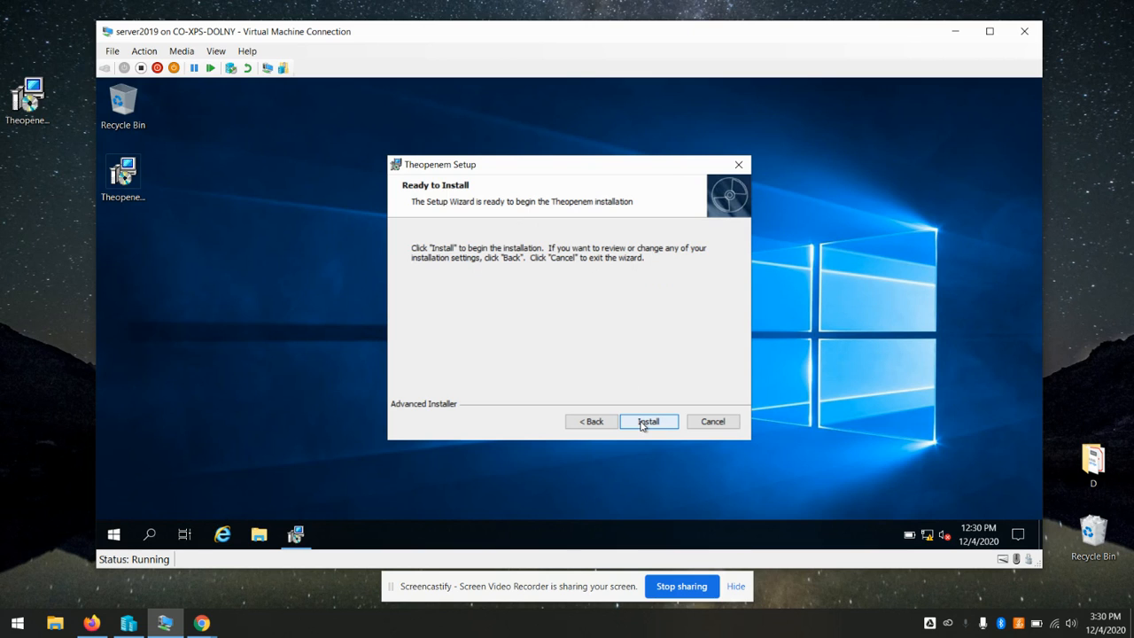
Install Theopenem, finish the wizard, and switch to the private Firefox window
left_click(643, 425)
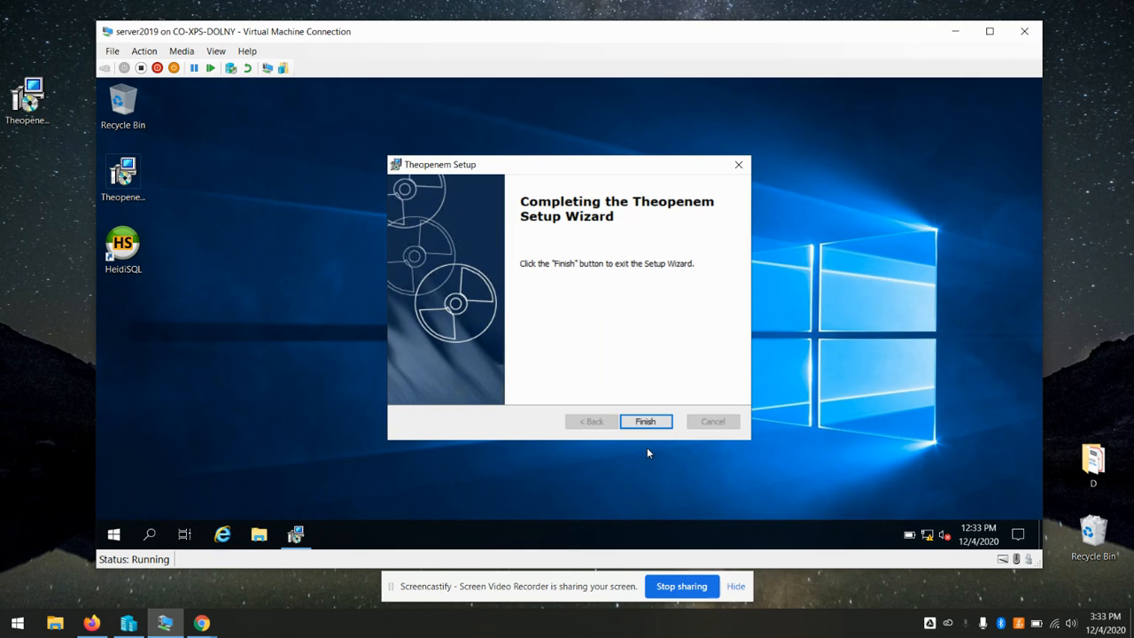
left_click(647, 422)
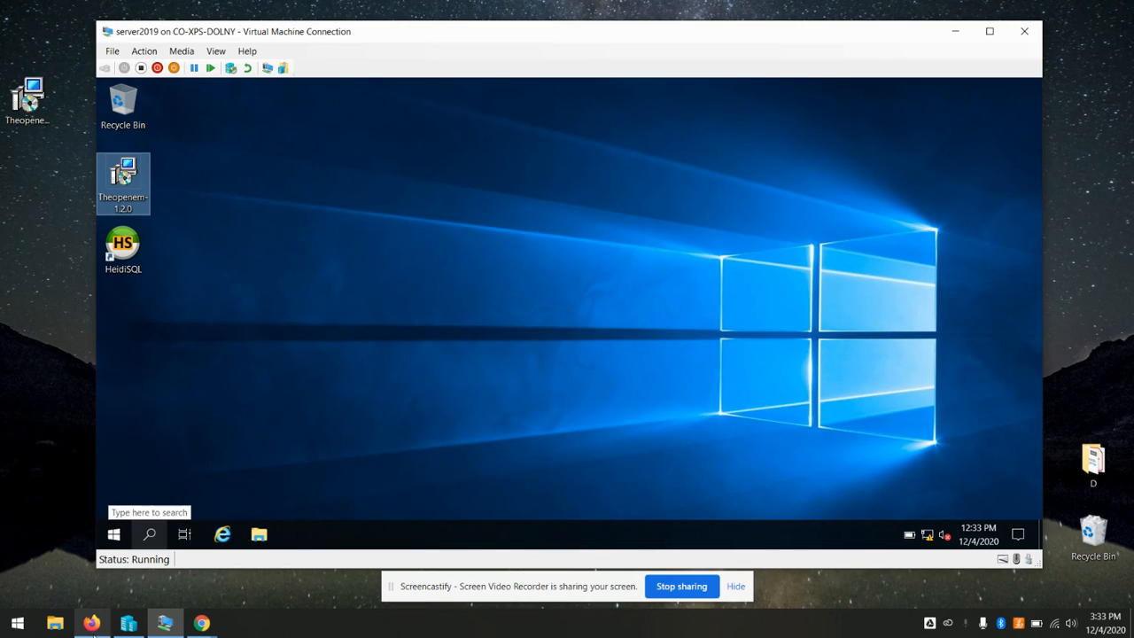
left_click(93, 623)
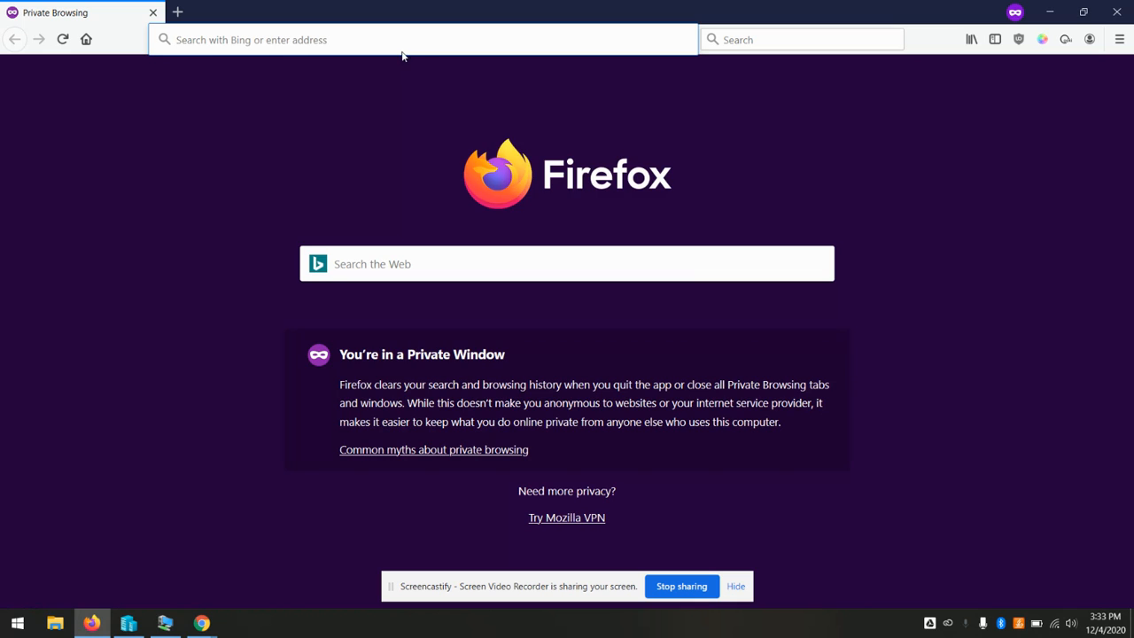
Load the Theopenem server at 192.168.56.100 in Firefox
left_click(427, 38)
type("192")
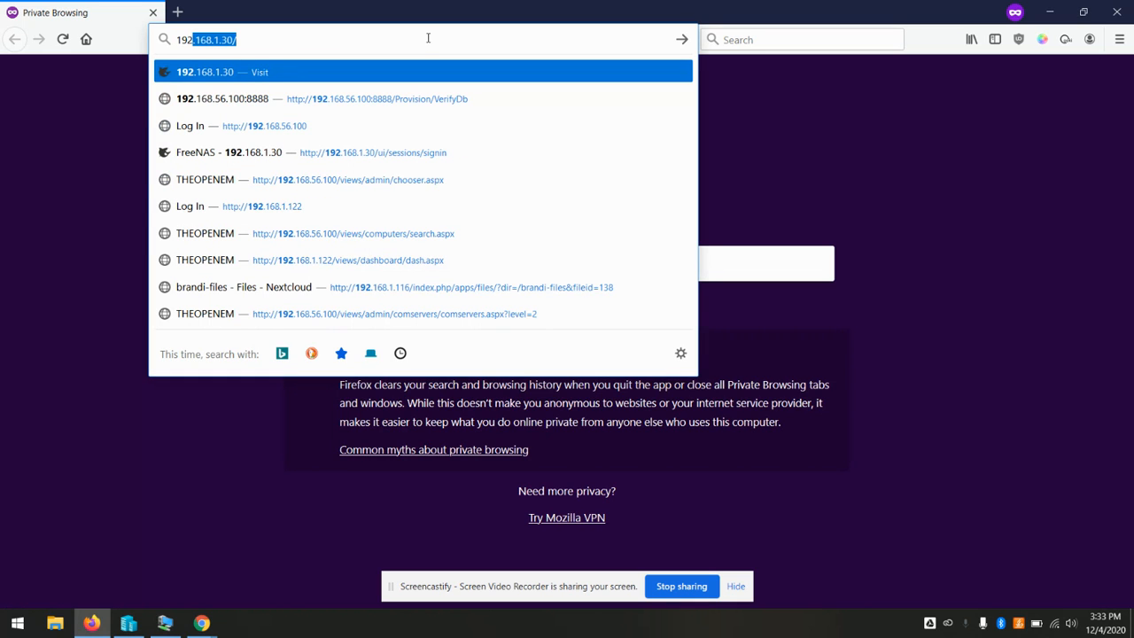
type(".168.56")
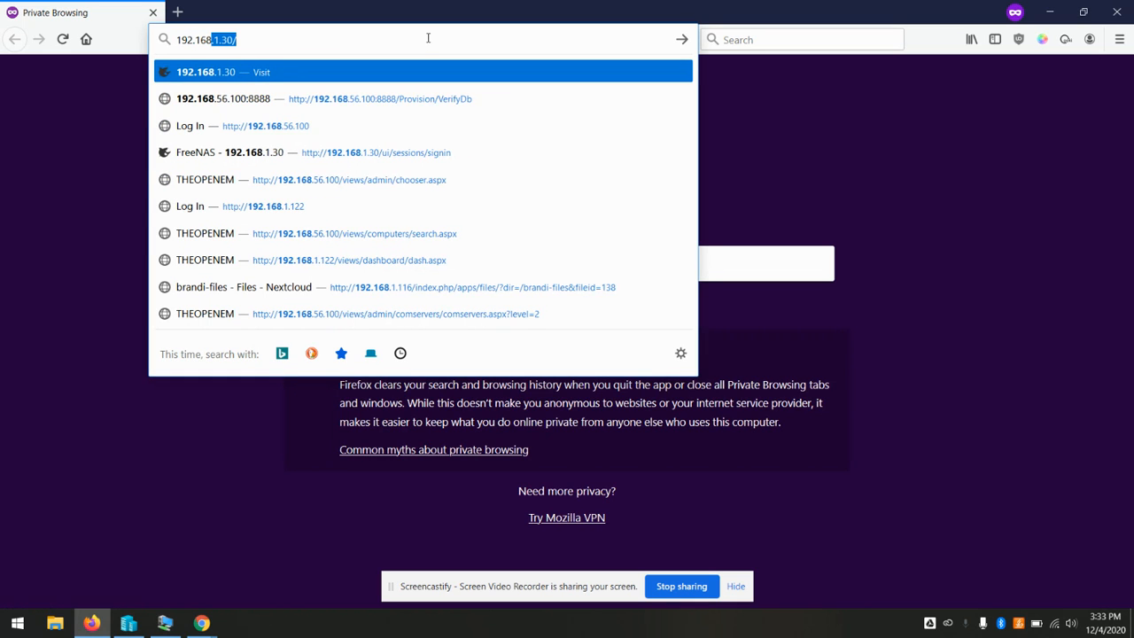
type(".100")
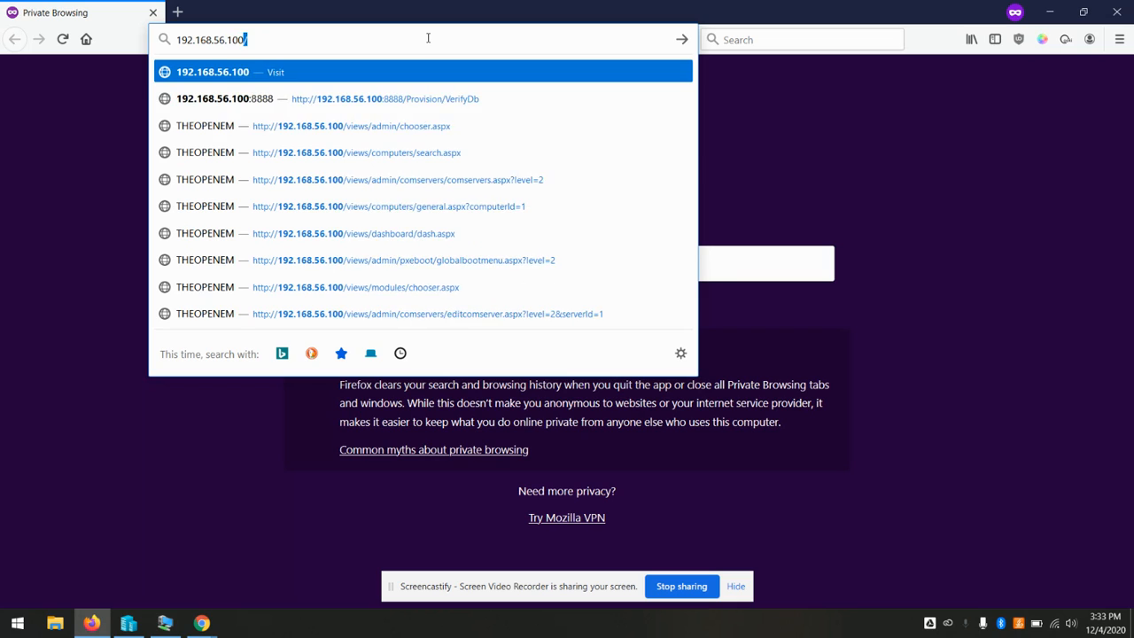
key("Return")
Log in with the default admin credentials and open the administrator user's details from Users
left_click(590, 307)
type("to")
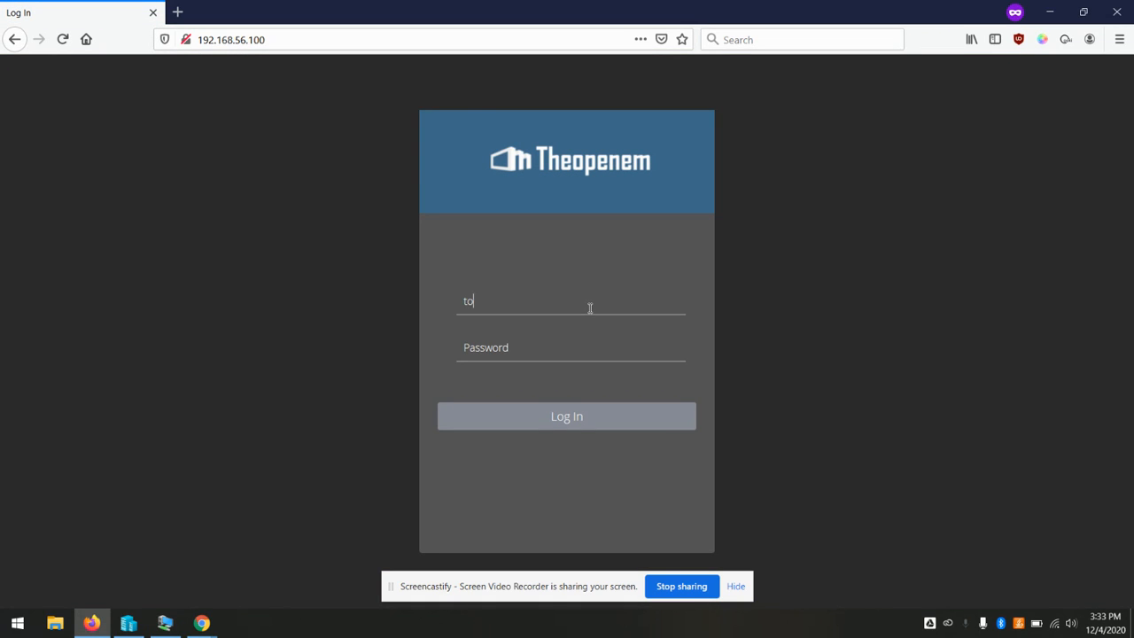
type("emsadmin")
key("Tab")
type("toemsa")
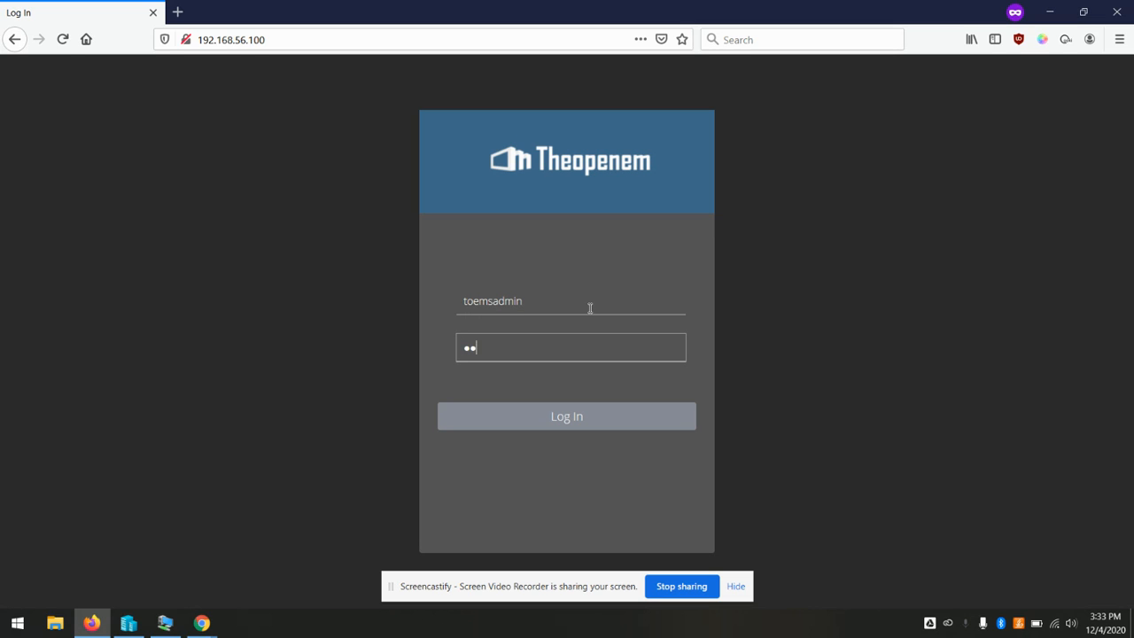
type("dmin")
left_click(547, 421)
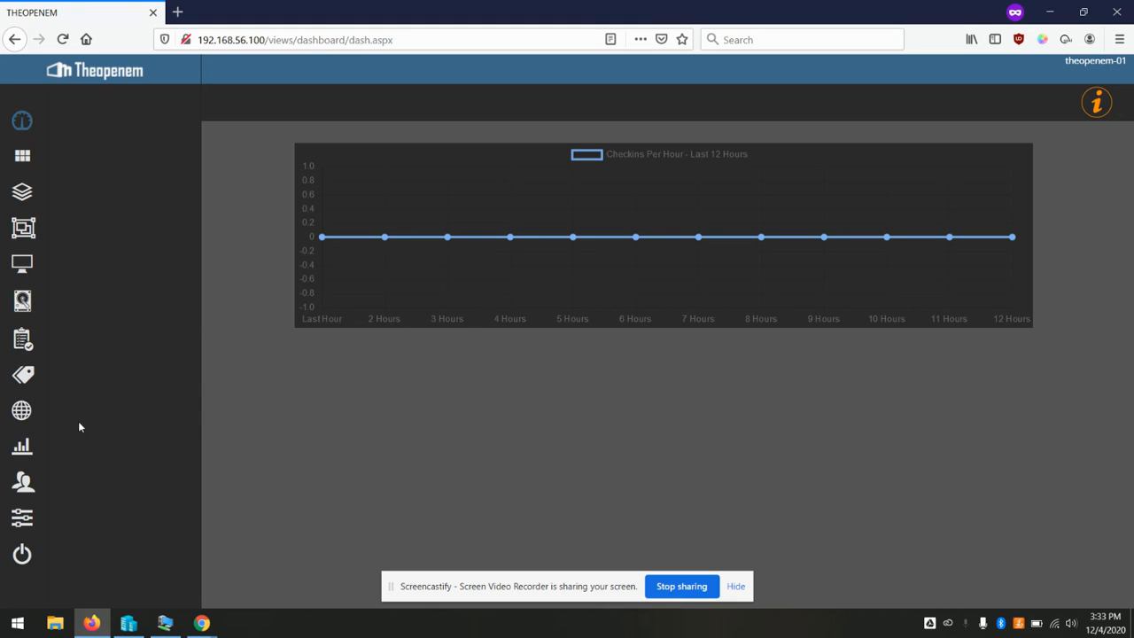
left_click(22, 483)
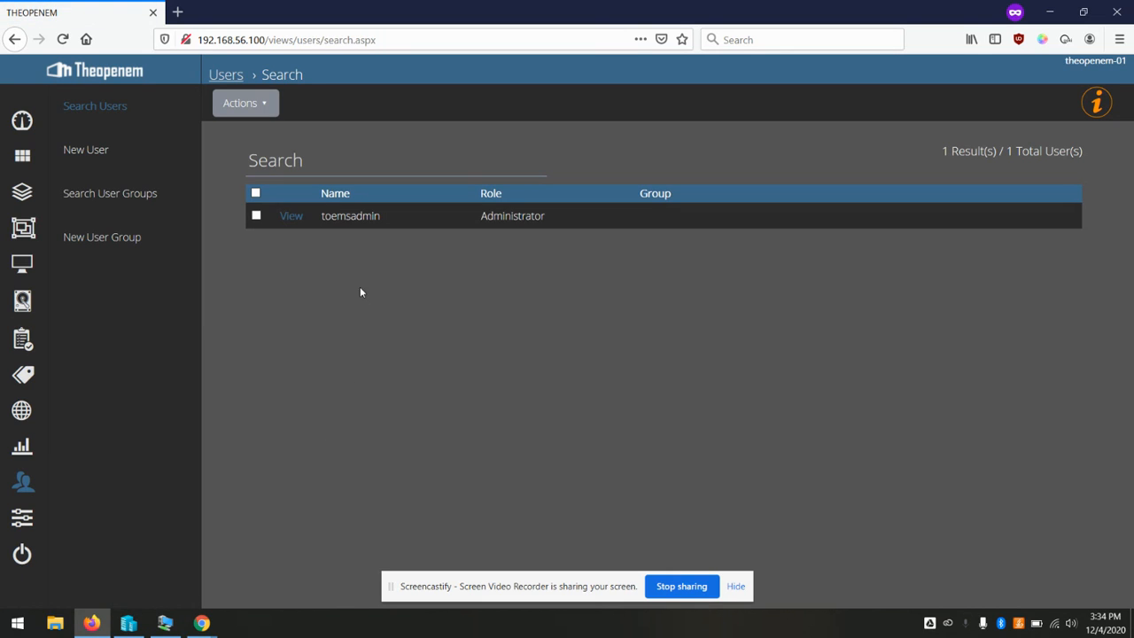
left_click(290, 215)
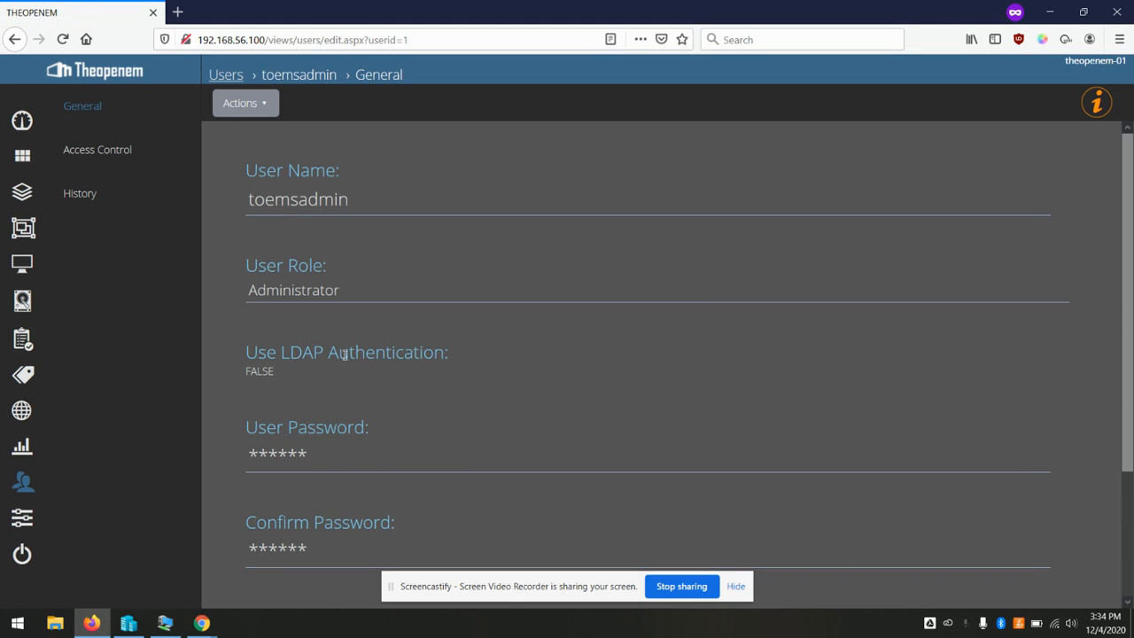
Enter and confirm a new password for the administrator, then save with Update User
left_click(345, 448)
type("pass")
key("BackSpace")
key("BackSpace")
key("BackSpace")
key("BackSpace")
type("password")
key("Tab")
type("password")
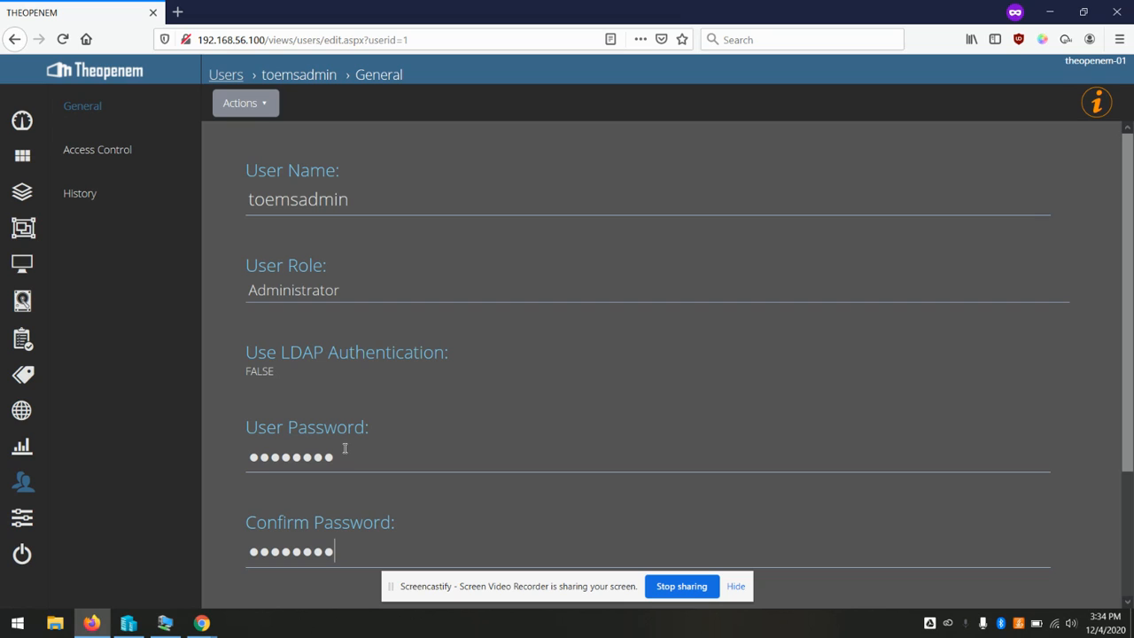
left_click(254, 104)
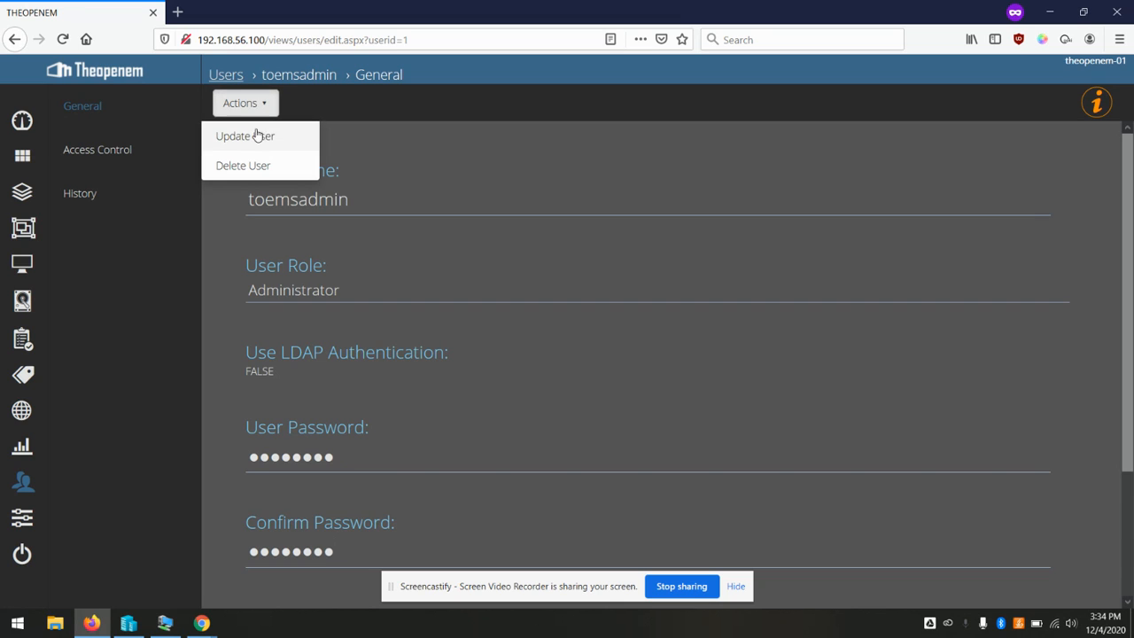
left_click(250, 135)
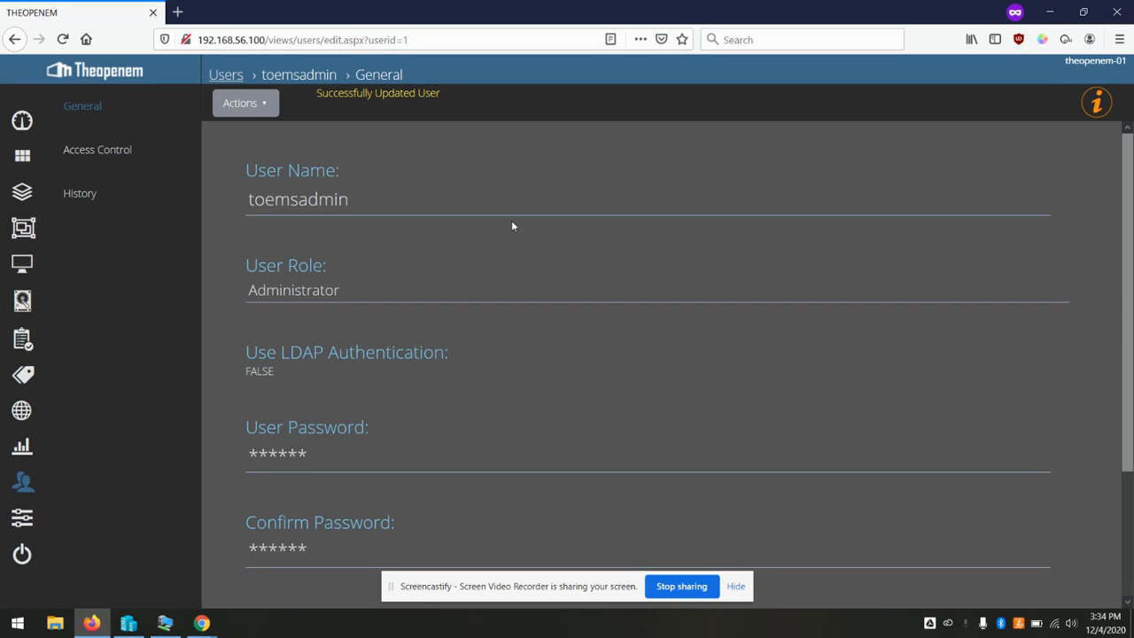
left_click(23, 517)
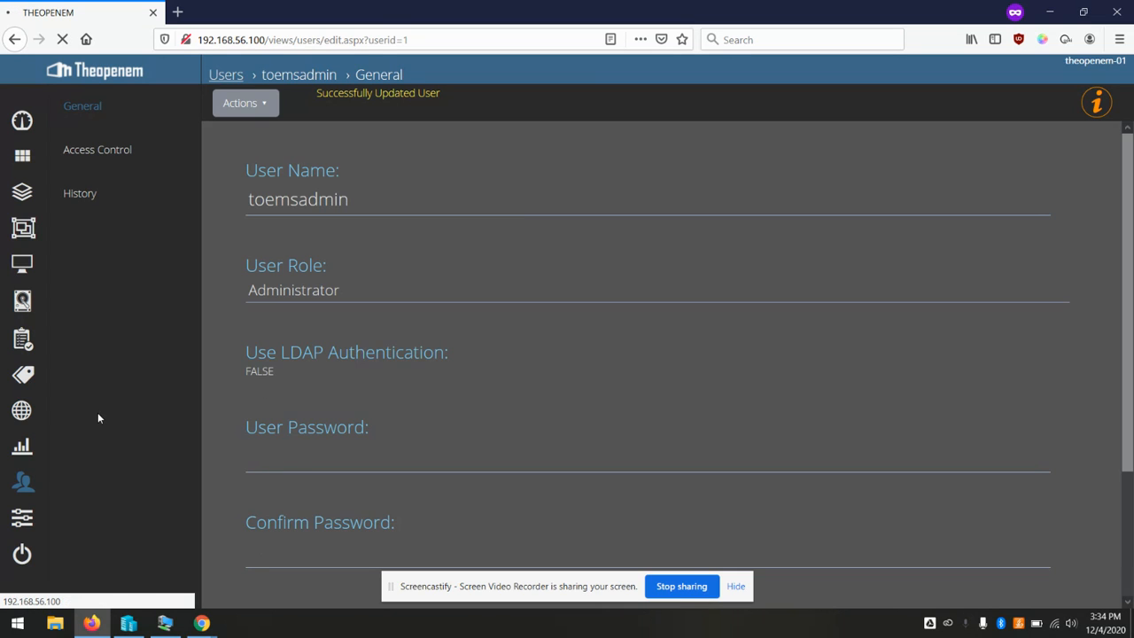
Enter 'Magaeric Solutions LLC' as the Server Organization Name and update the server settings
scroll(101, 419, "down", 3)
scroll(100, 418, "down", 2)
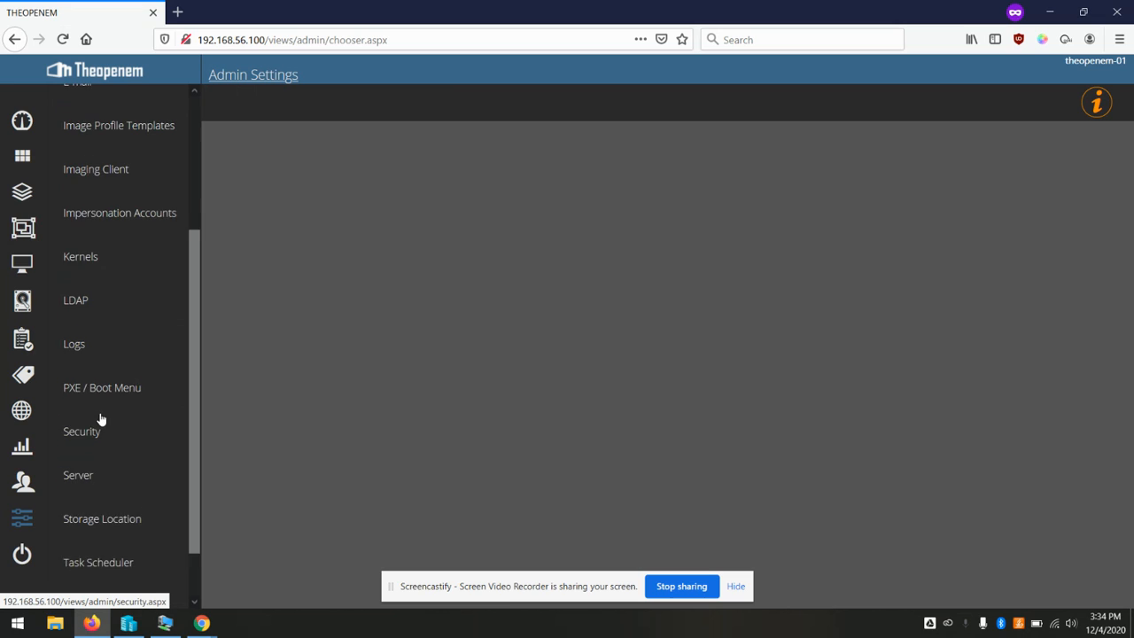
left_click(78, 444)
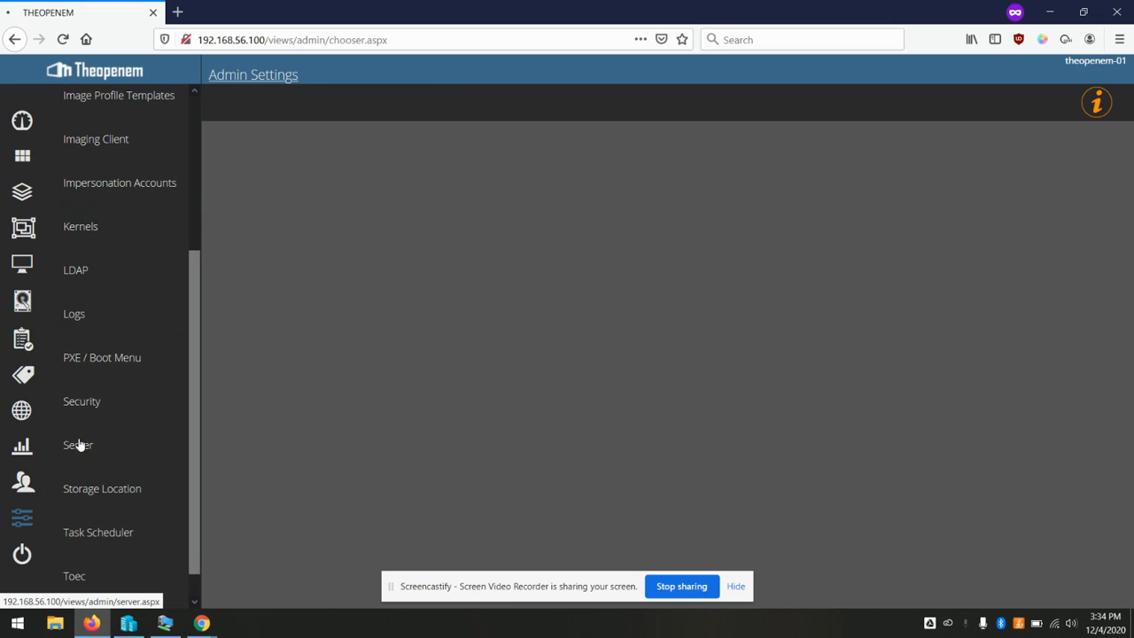
left_click(470, 209)
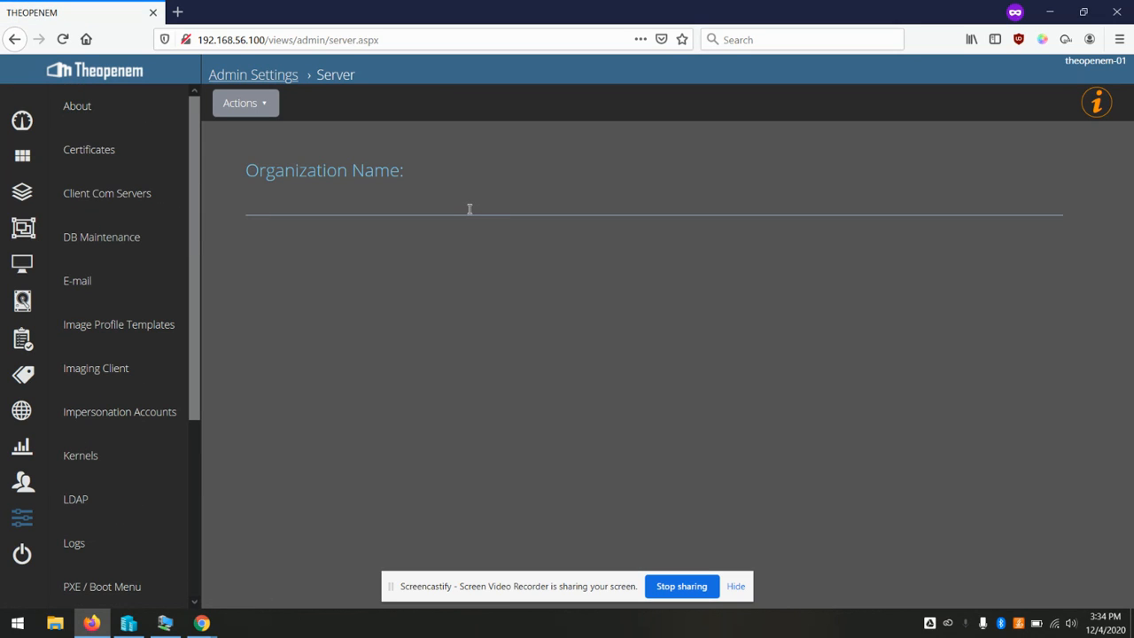
type("Mag")
type("aer")
key("BackSpace")
type("eric So")
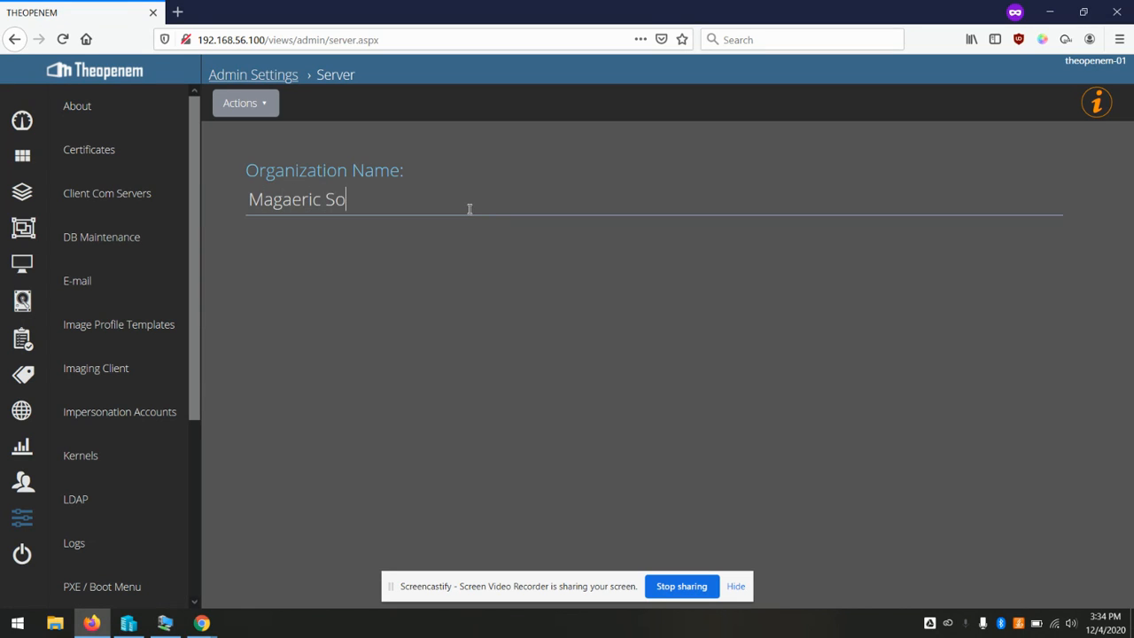
type("lutions LLC")
left_click(262, 110)
left_click(256, 135)
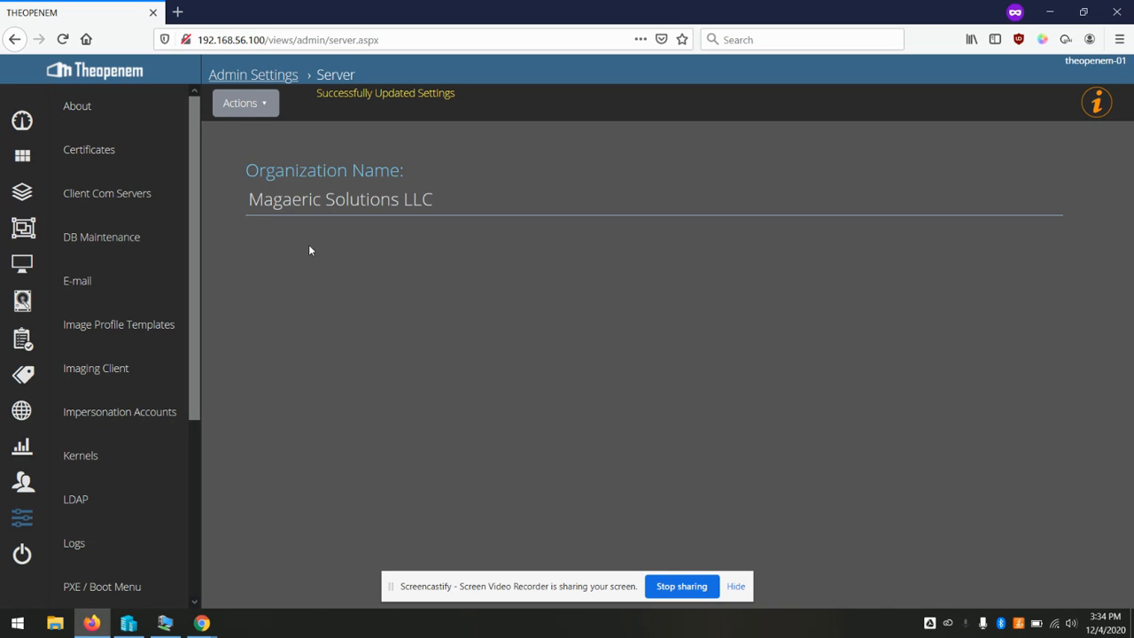
scroll(124, 299, "down", 3)
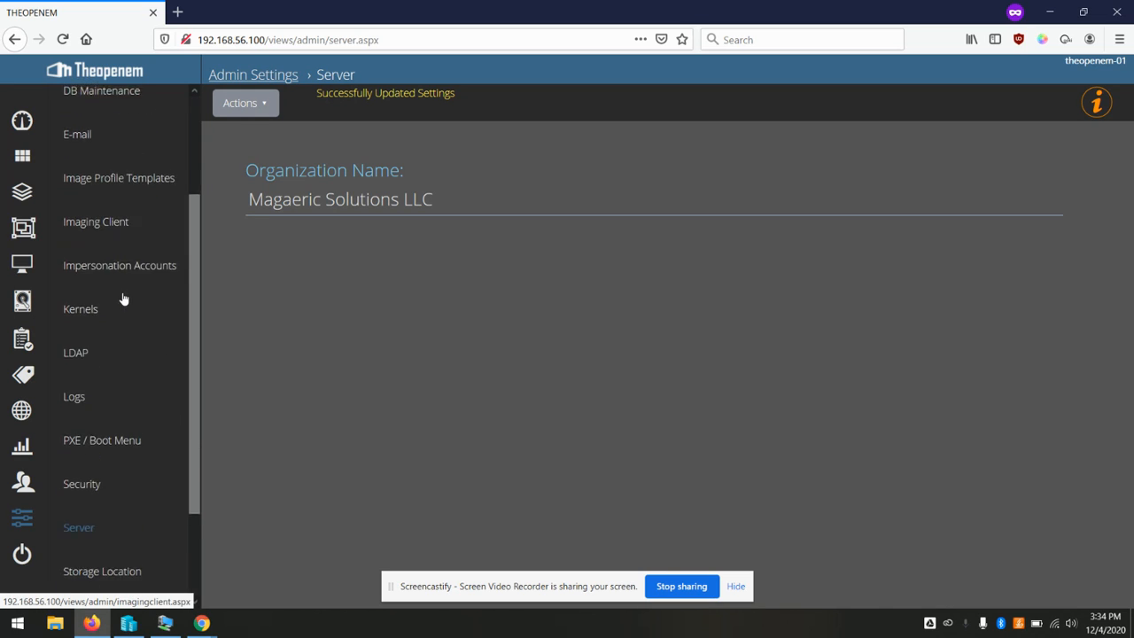
scroll(123, 298, "down", 3)
Keep the Local storage type, set the path to c:\toems_local_storage, and update the storage settings
left_click(109, 457)
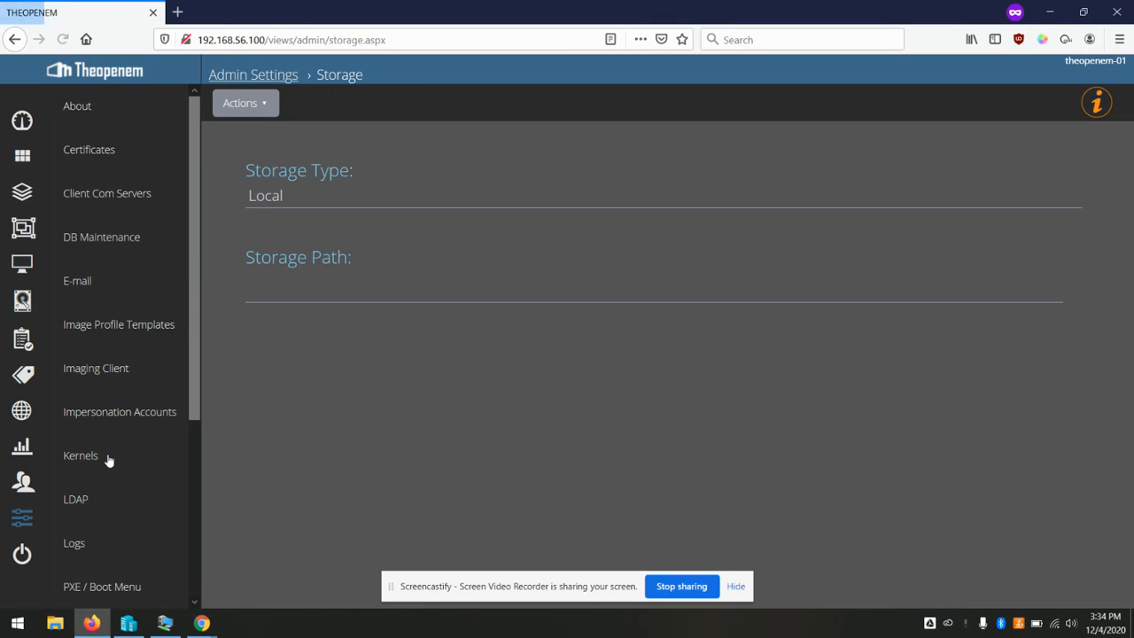
left_click(333, 203)
left_click(332, 214)
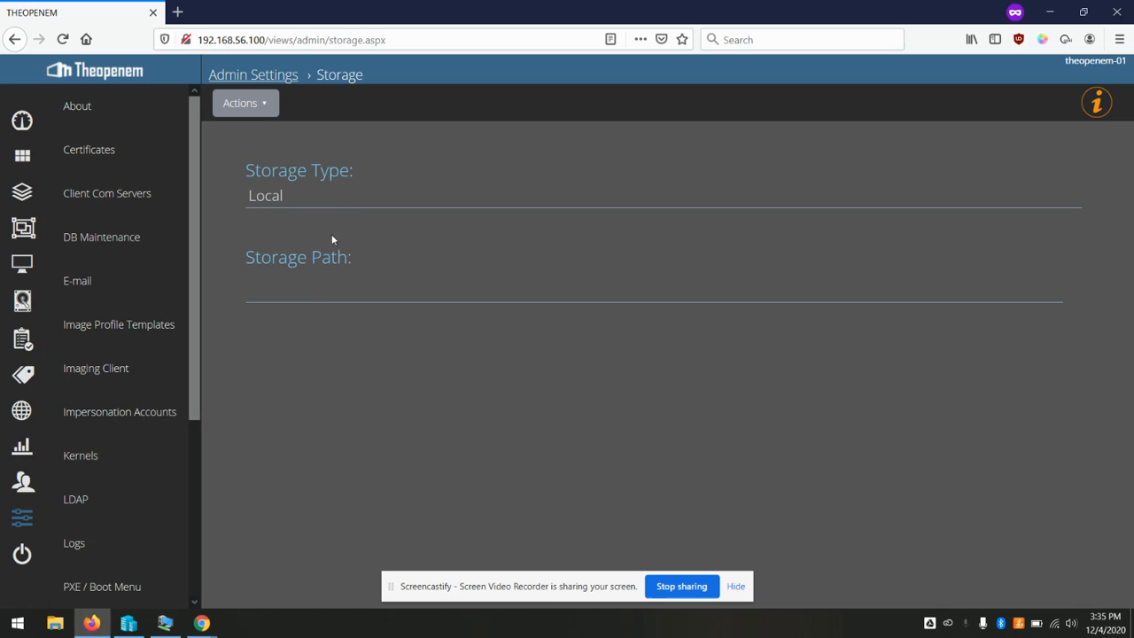
left_click(339, 200)
left_click(340, 200)
left_click(320, 283)
left_click(324, 285)
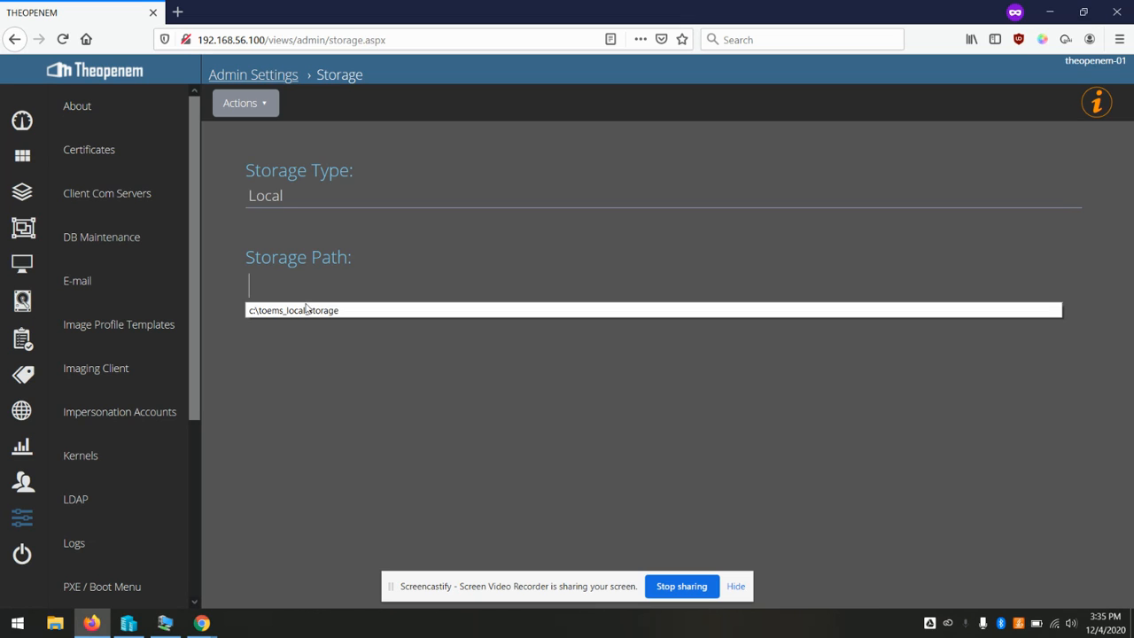
left_click(302, 311)
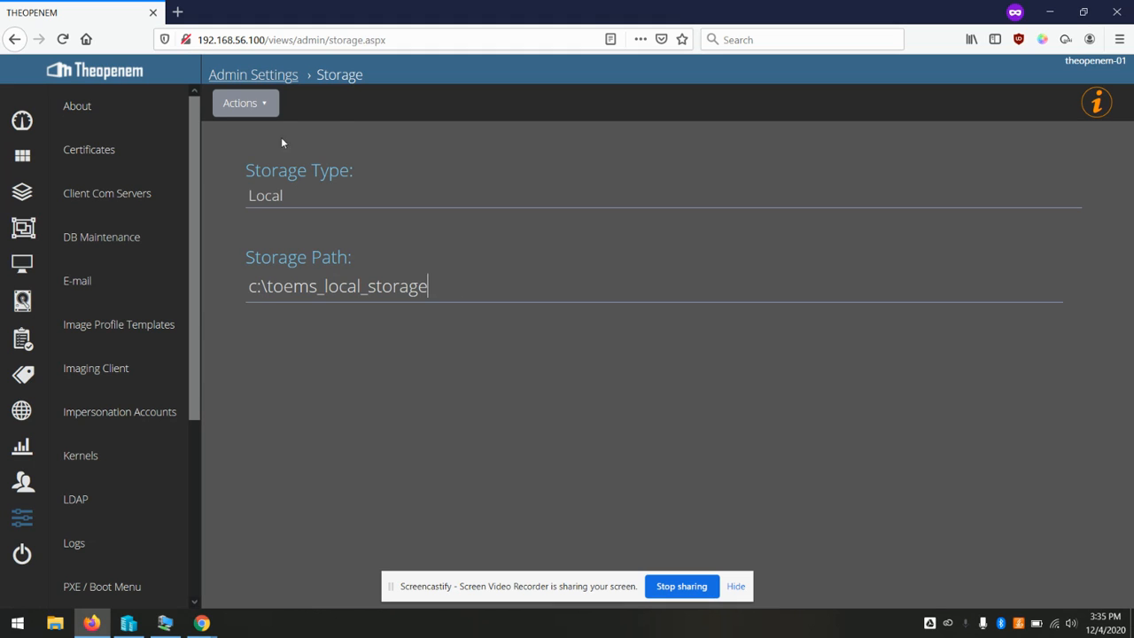
left_click(258, 105)
left_click(237, 138)
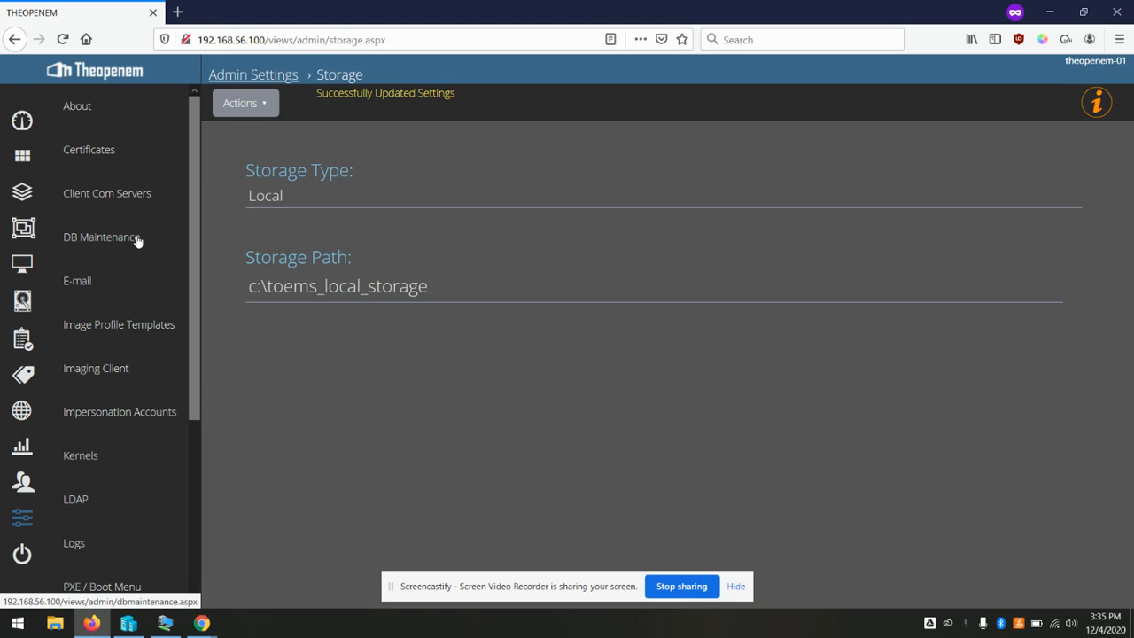
left_click_drag(197, 156, 185, 120)
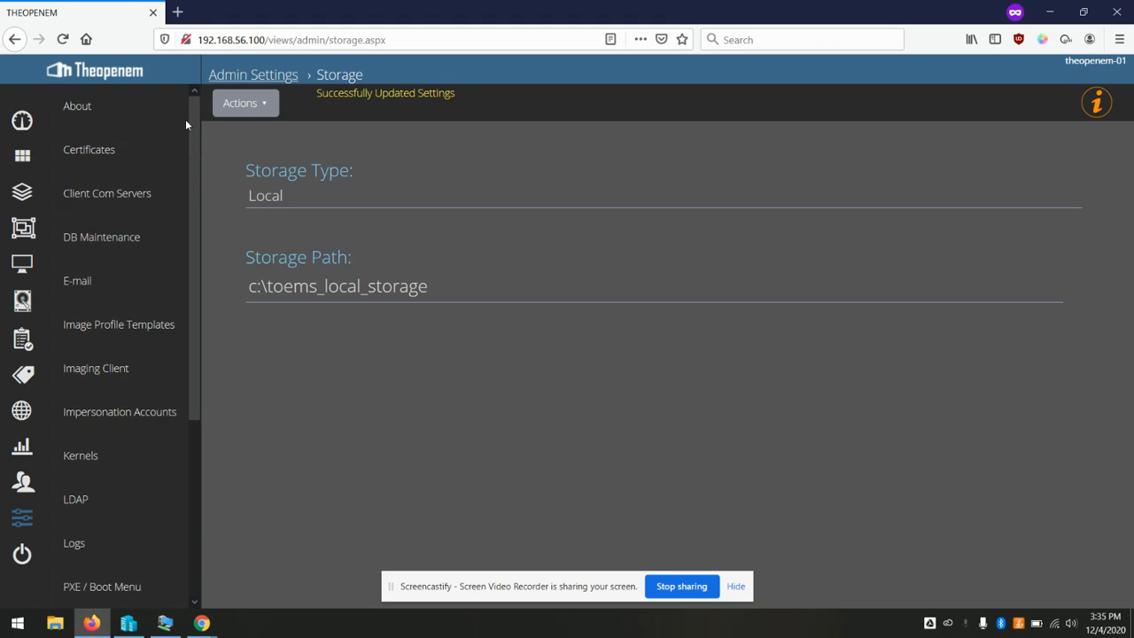
left_click(102, 201)
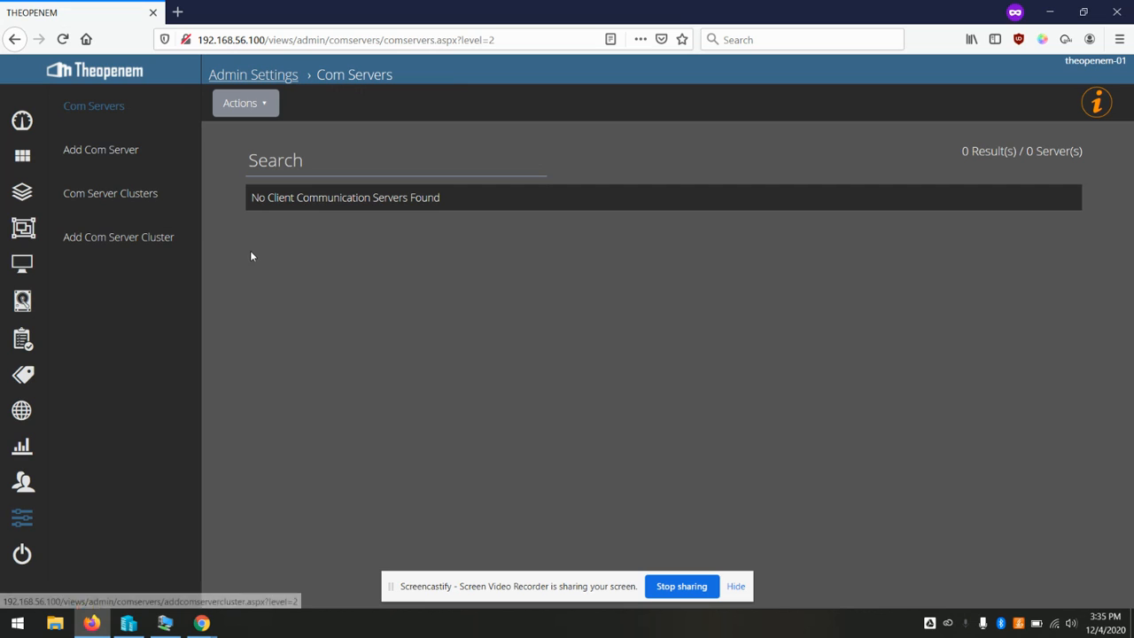
left_click(111, 157)
left_click(323, 192)
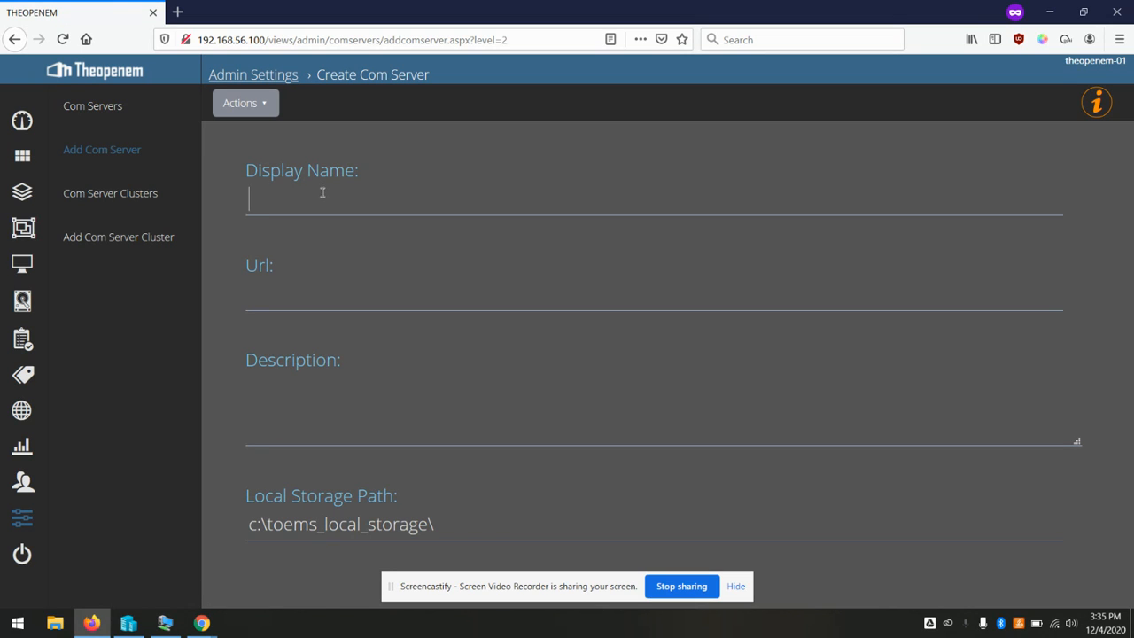
type("theopenem-01")
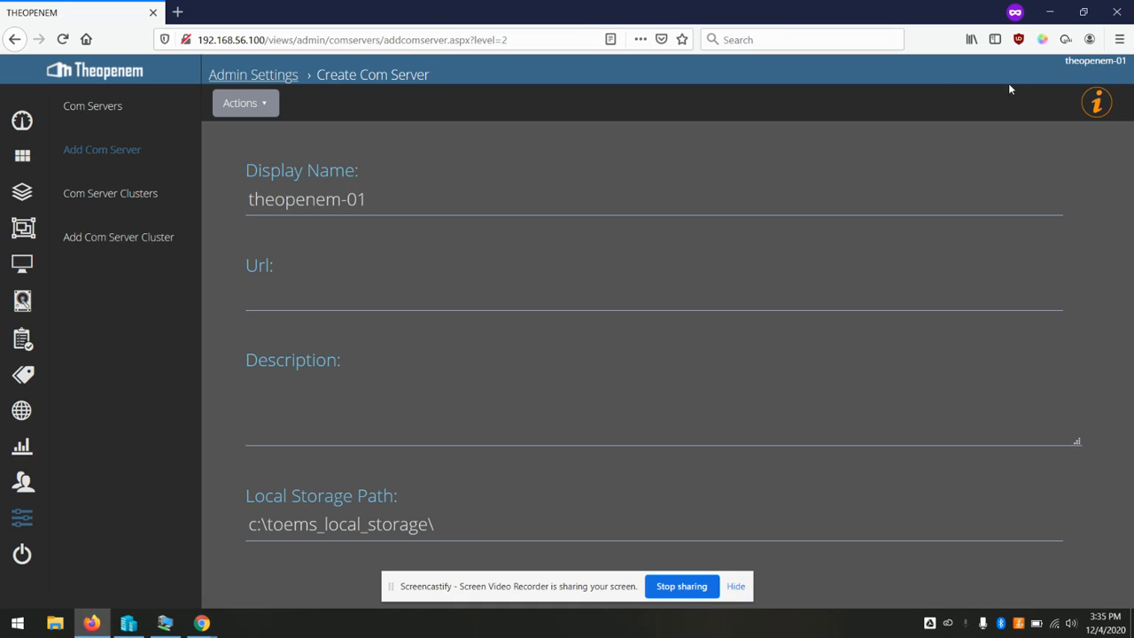
type("_com1")
left_click(458, 292)
type("http://")
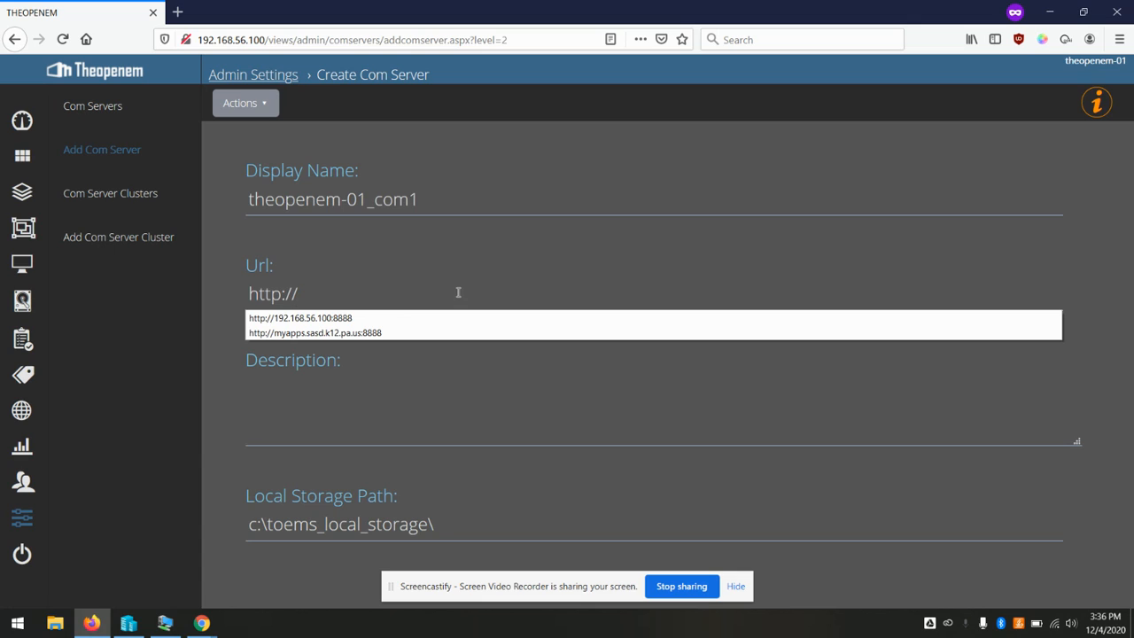
type("192.168")
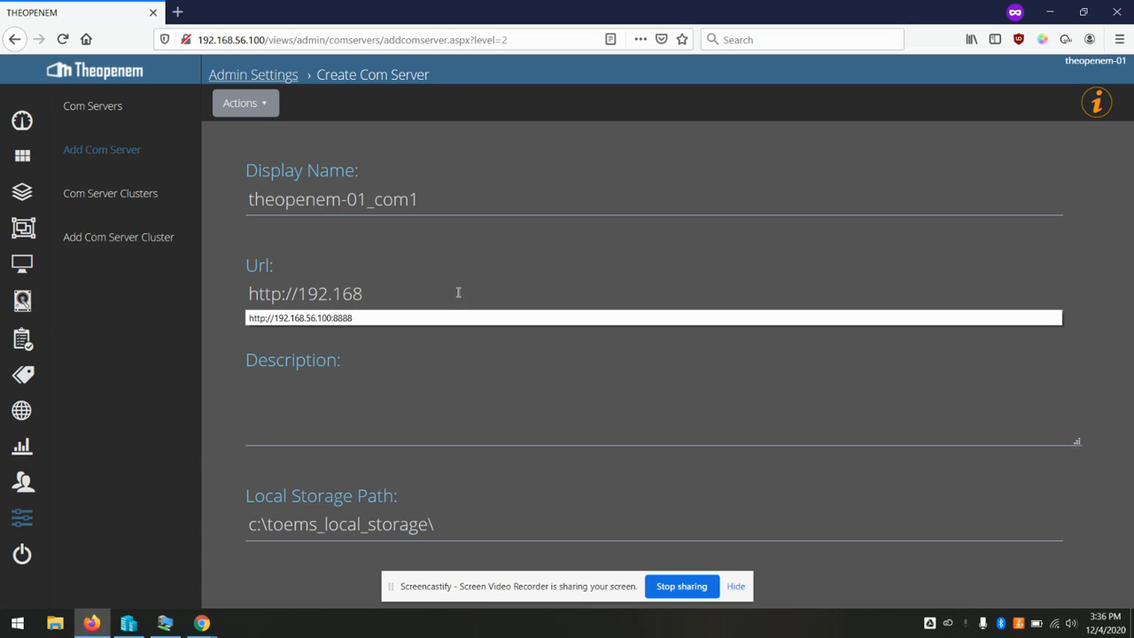
type(".56.100:8888")
left_click(624, 257)
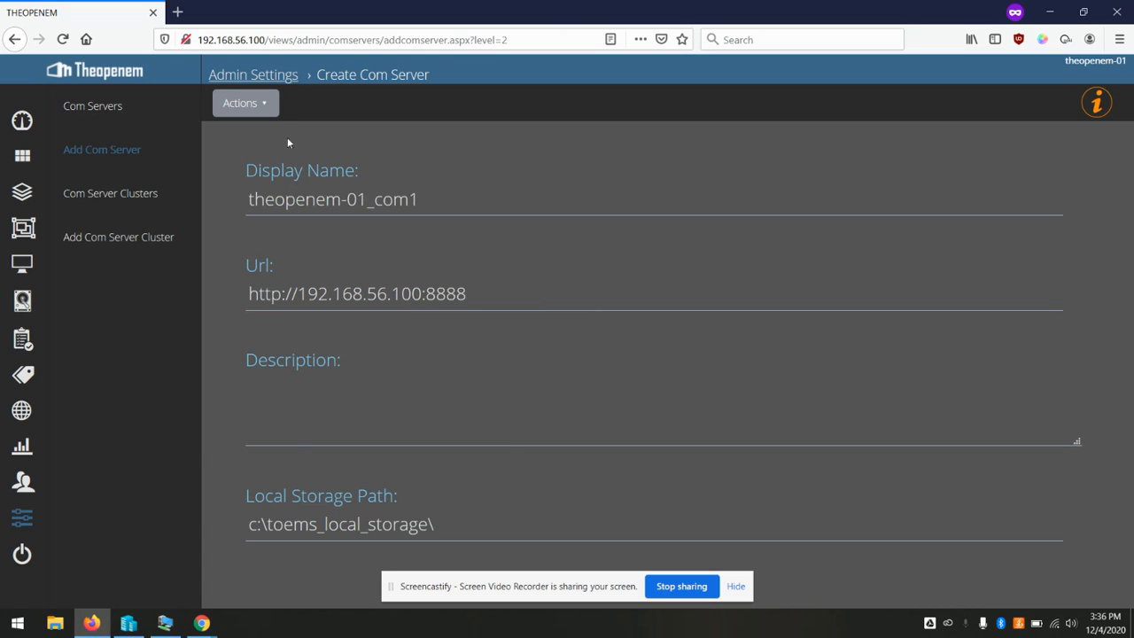
Add the com server, then return to the Admin Settings overview
left_click(258, 108)
left_click(245, 139)
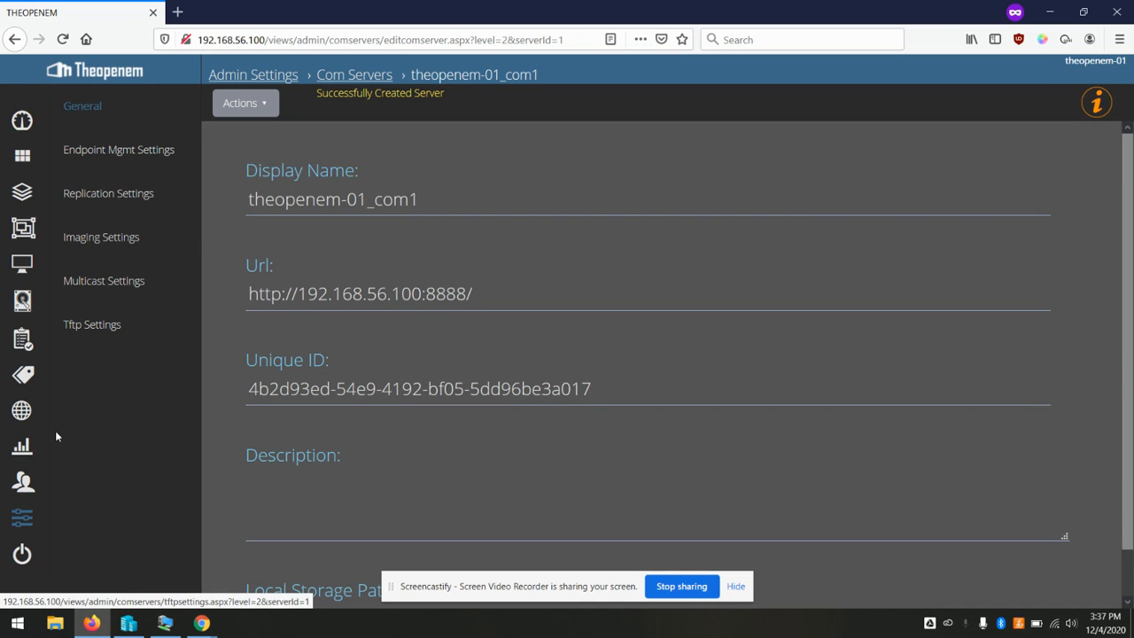
left_click(22, 516)
scroll(99, 379, "up", 5)
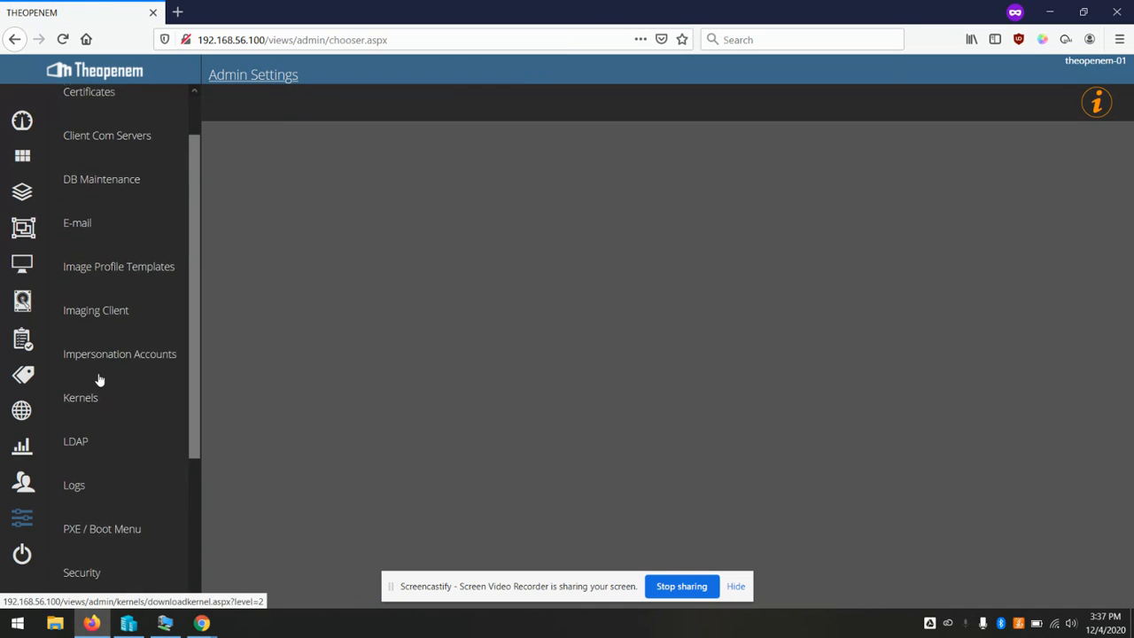
Start a new com server cluster named Main Cluster and mark it as the default cluster
left_click(133, 196)
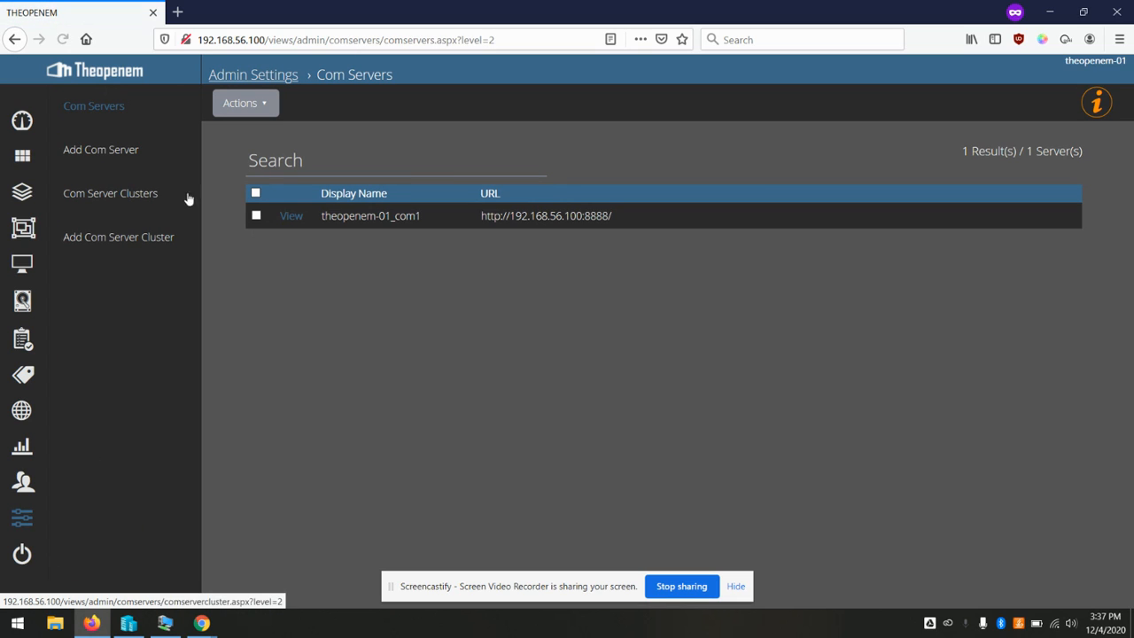
left_click(105, 239)
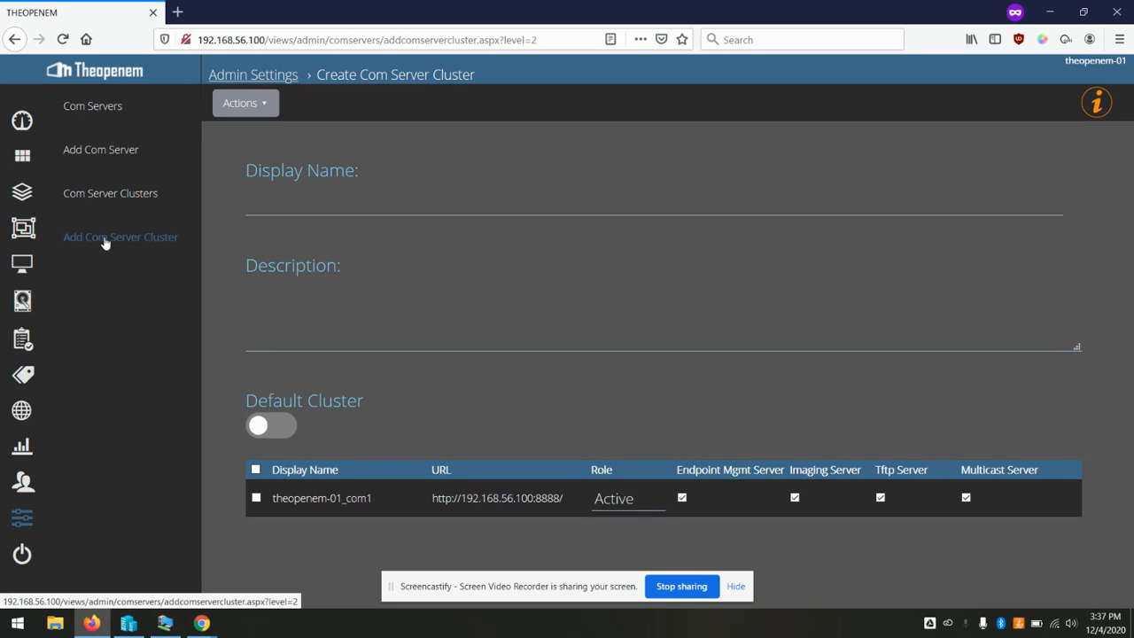
left_click(347, 207)
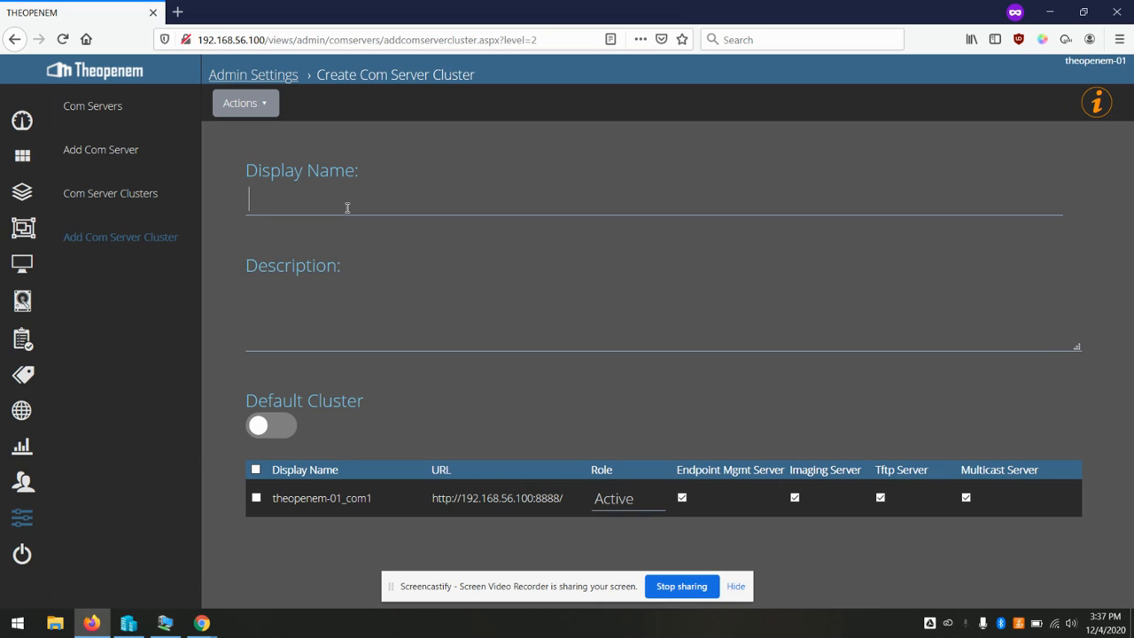
type("M")
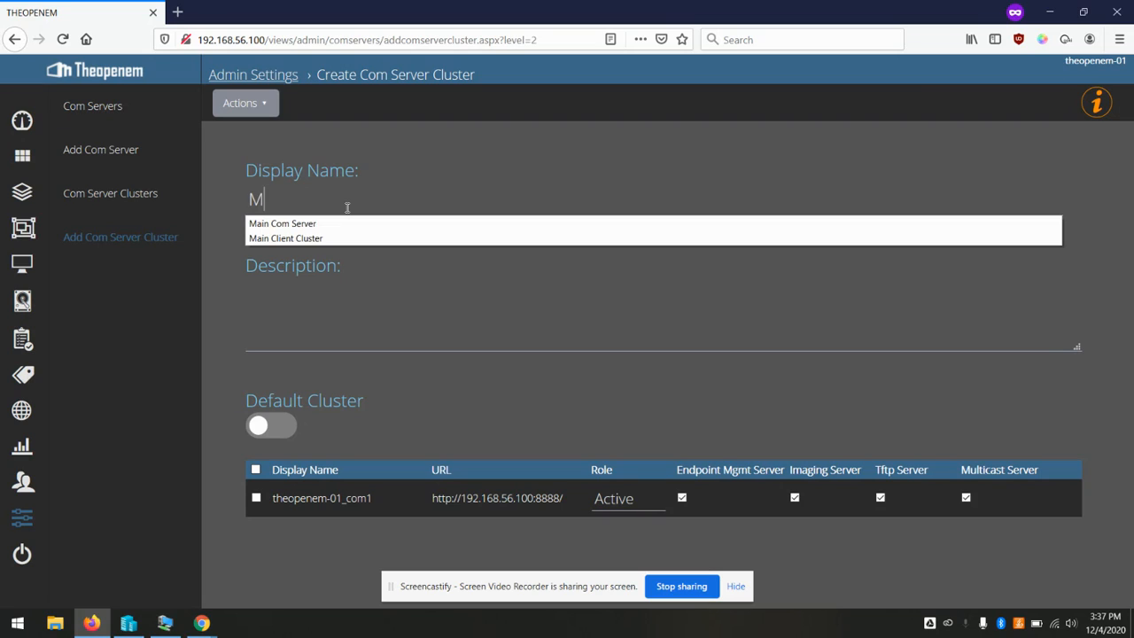
type("ain Cluster")
key("Tab")
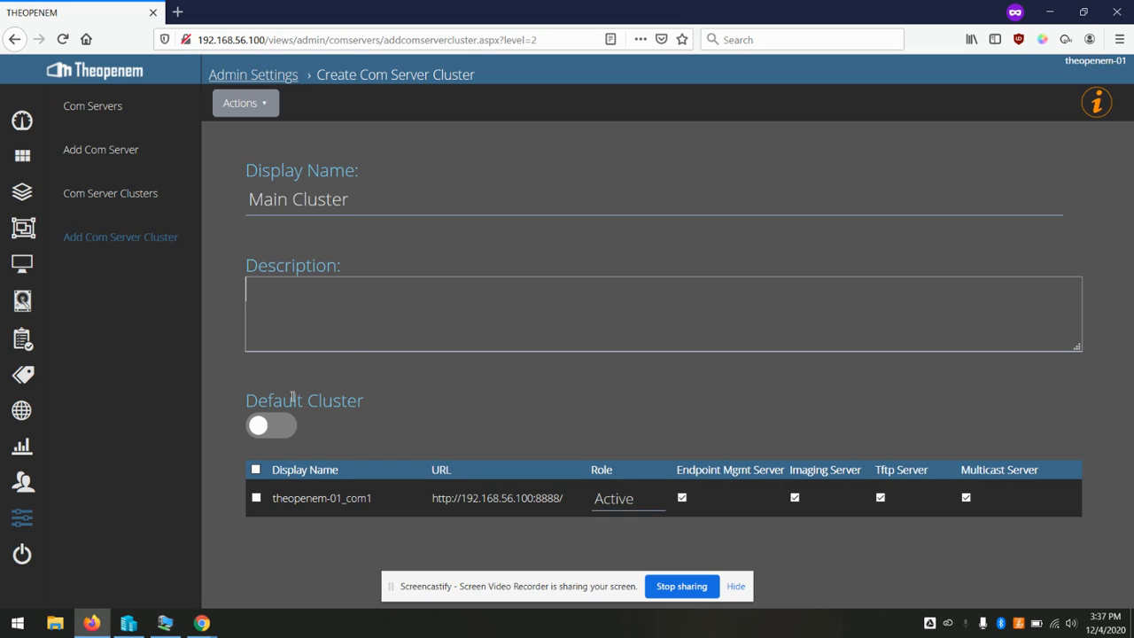
left_click(267, 430)
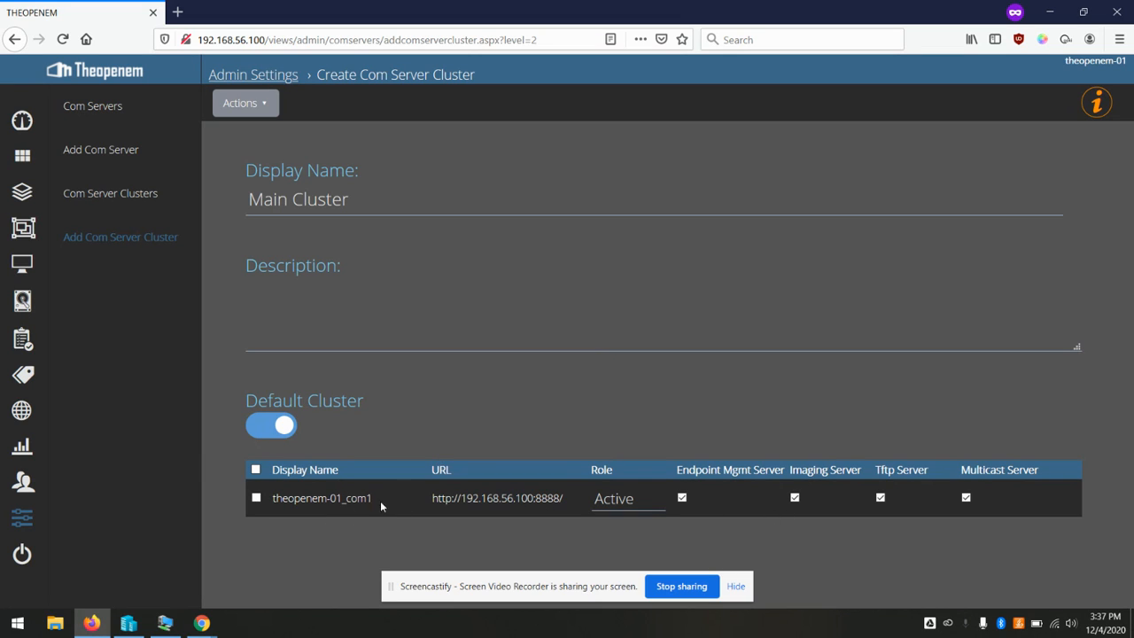
Include theopenem-01_com1 with role Active, add the cluster, and return to Admin Settings
left_click(257, 498)
left_click(627, 501)
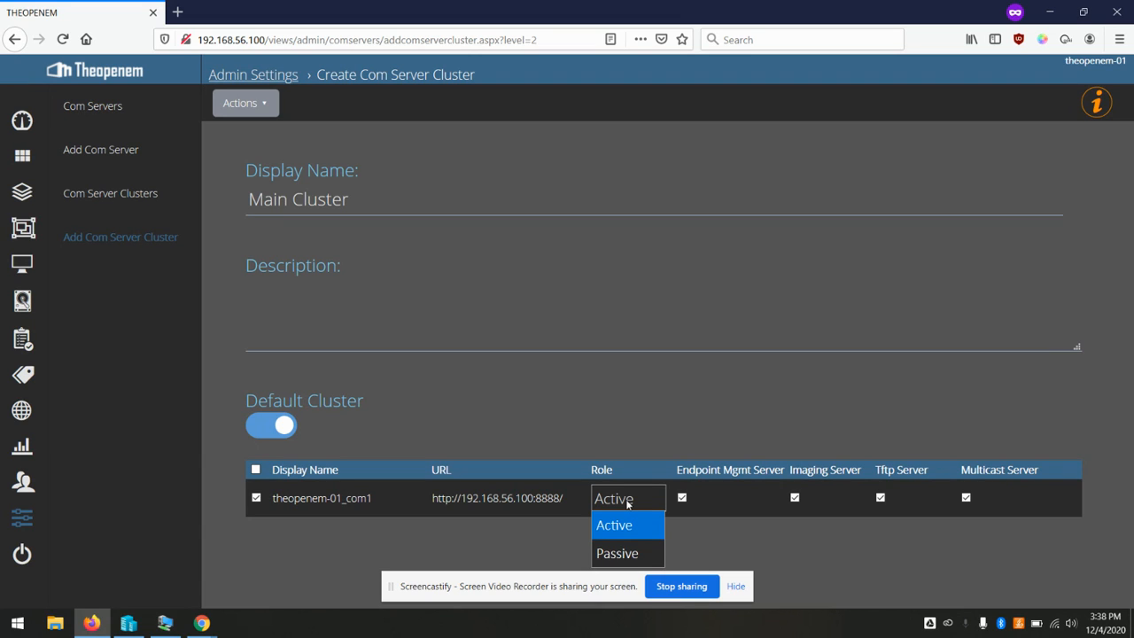
left_click(656, 319)
left_click(244, 103)
left_click(257, 133)
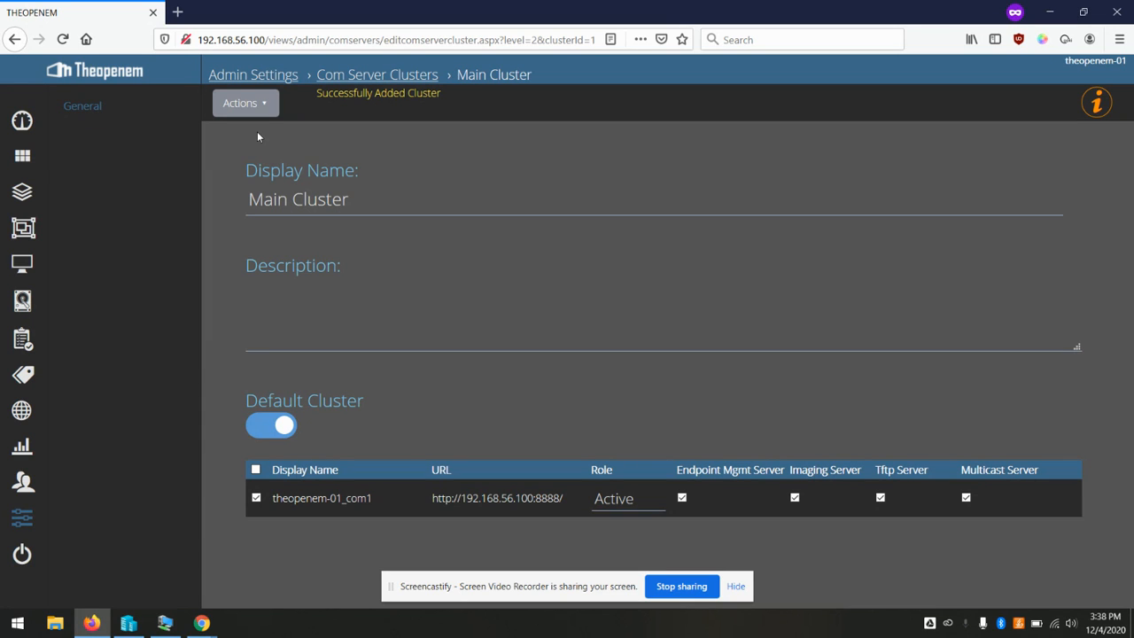
left_click(17, 521)
Open the Security settings and generate a new provision key
scroll(94, 405, "down", 3)
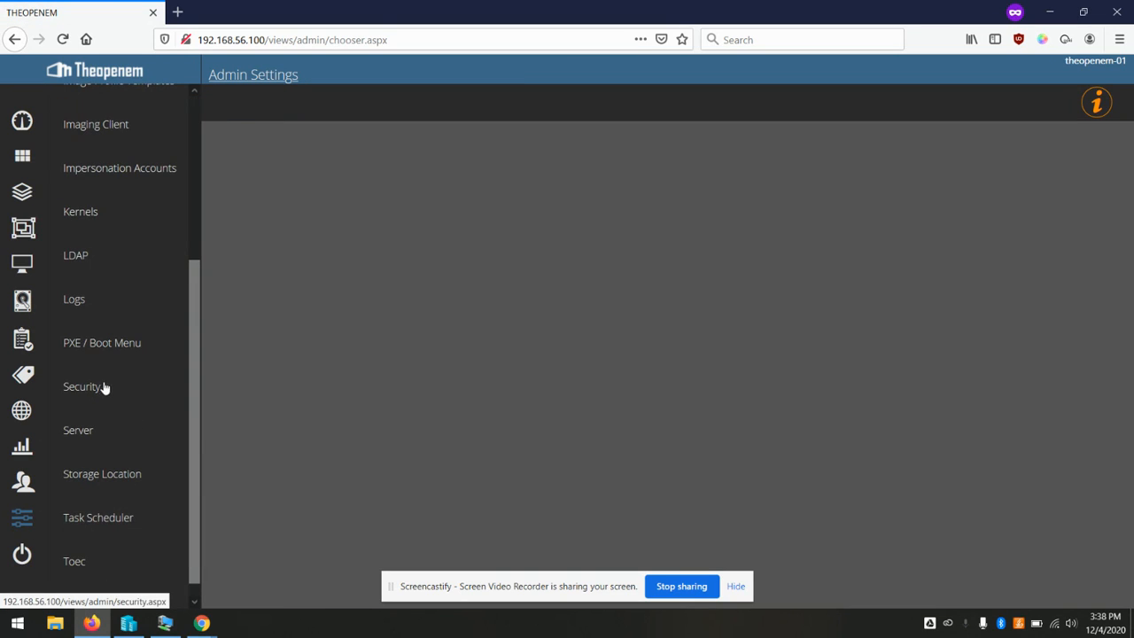
left_click(91, 387)
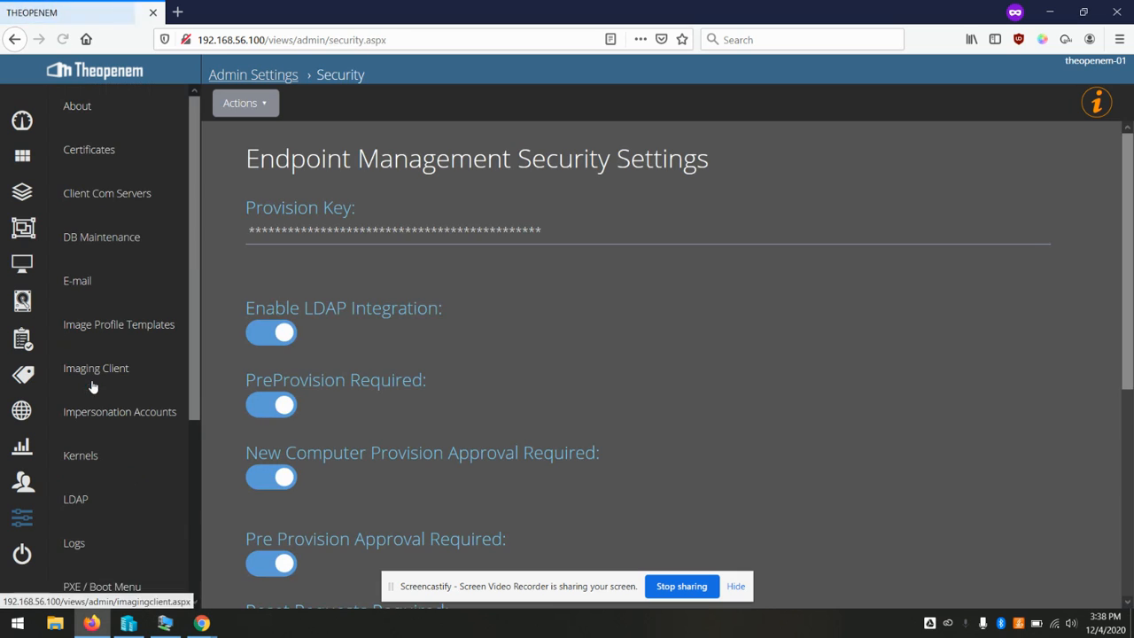
left_click(268, 105)
left_click(304, 168)
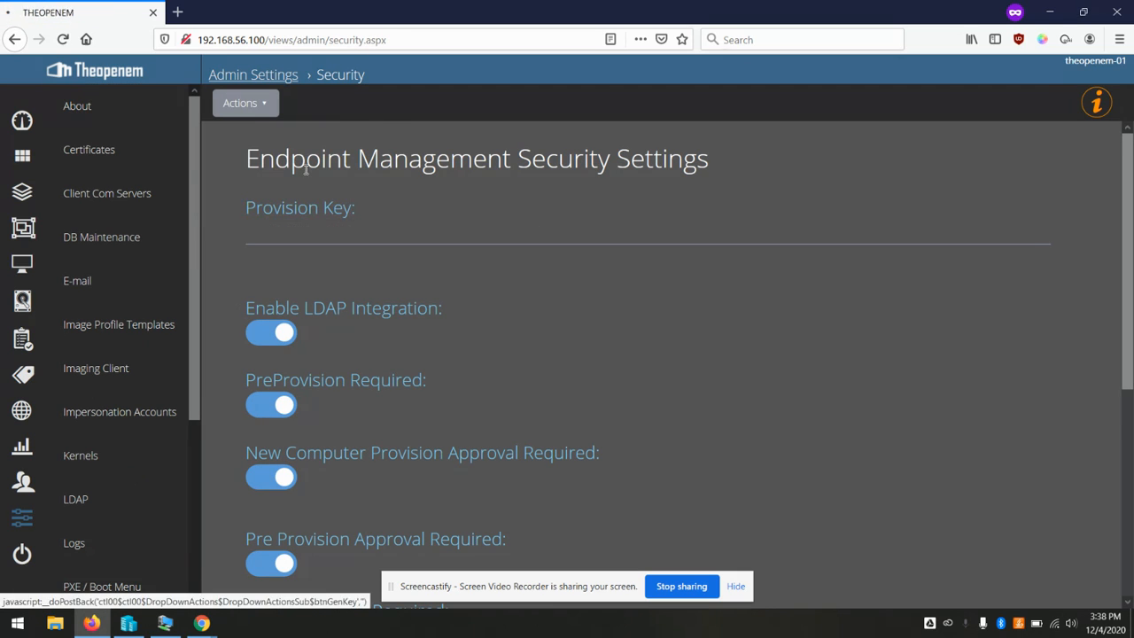
Generate a new global imaging token and update the security settings
left_click(248, 103)
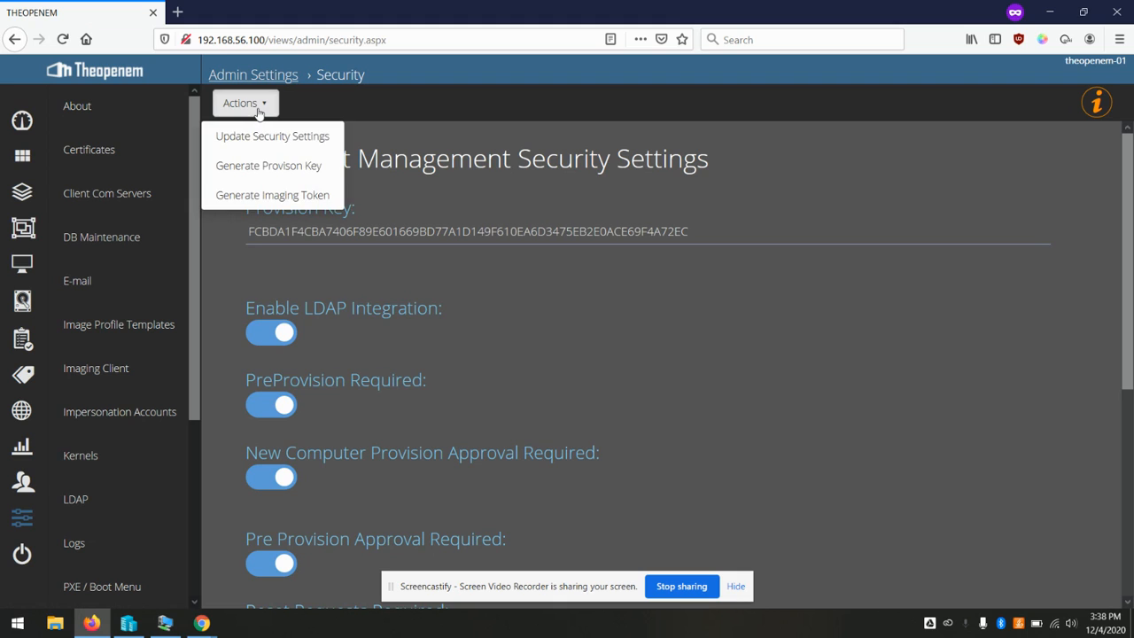
left_click(265, 196)
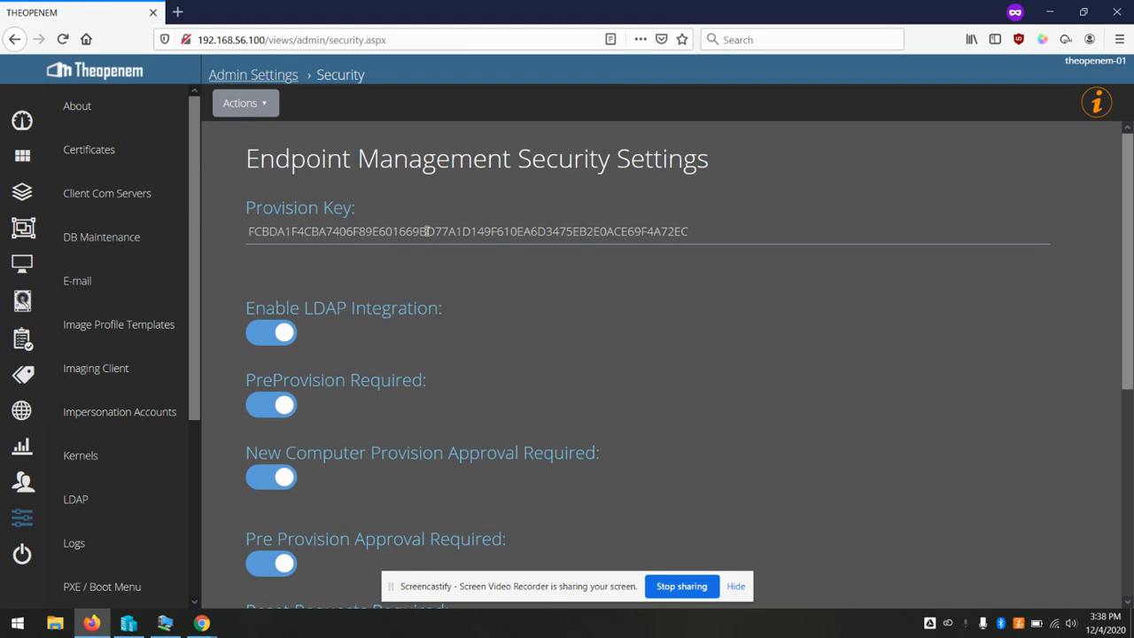
scroll(429, 231, "down", 4)
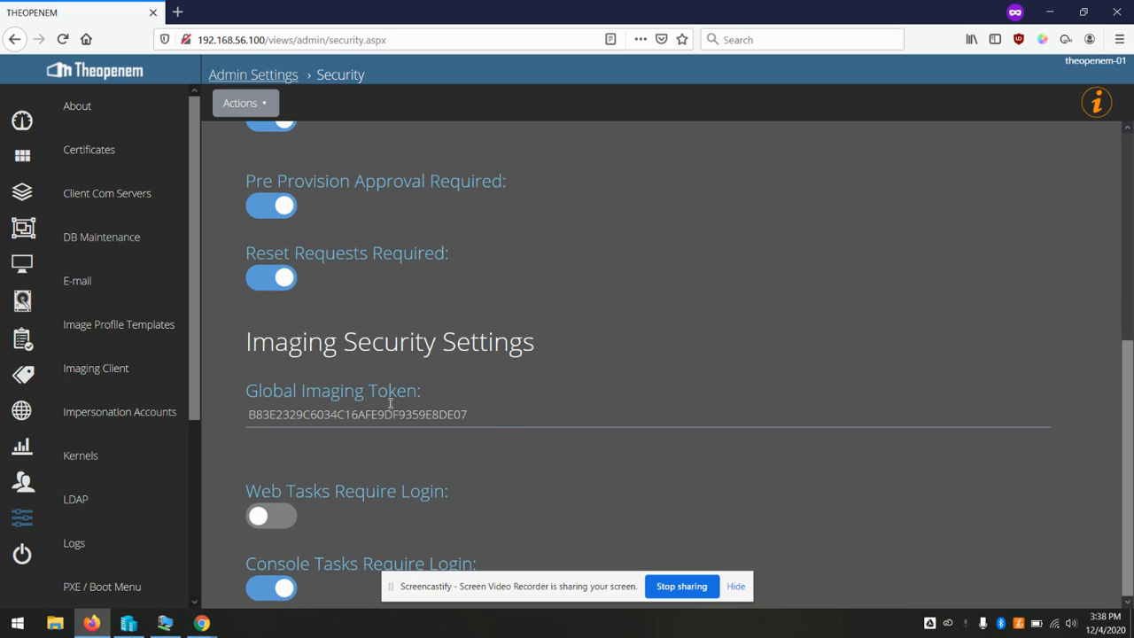
left_click(266, 102)
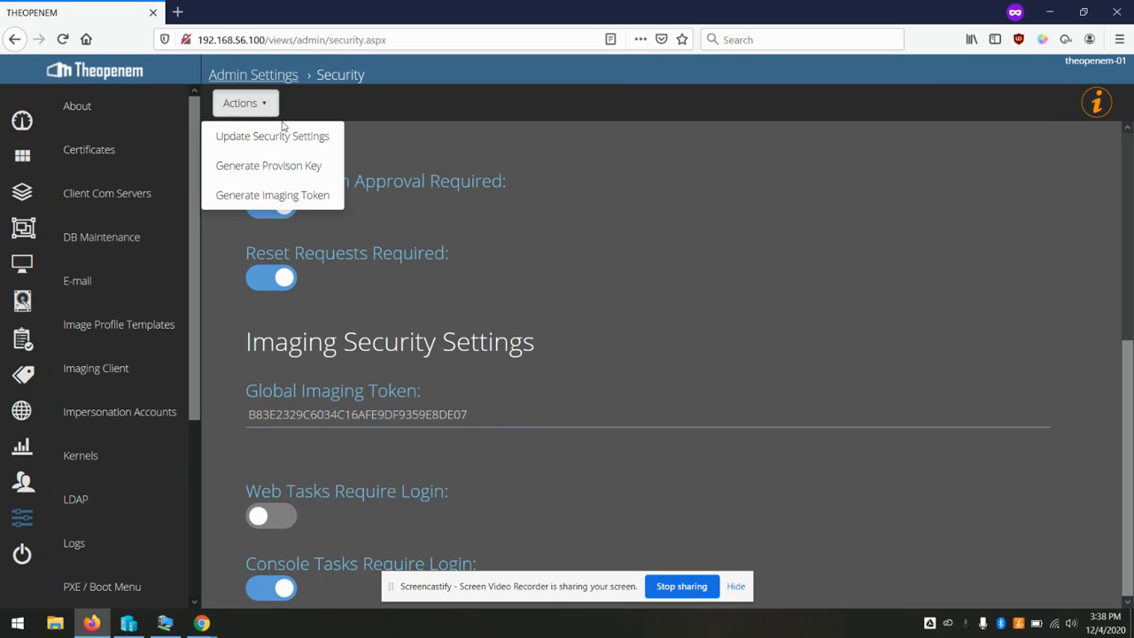
left_click(292, 139)
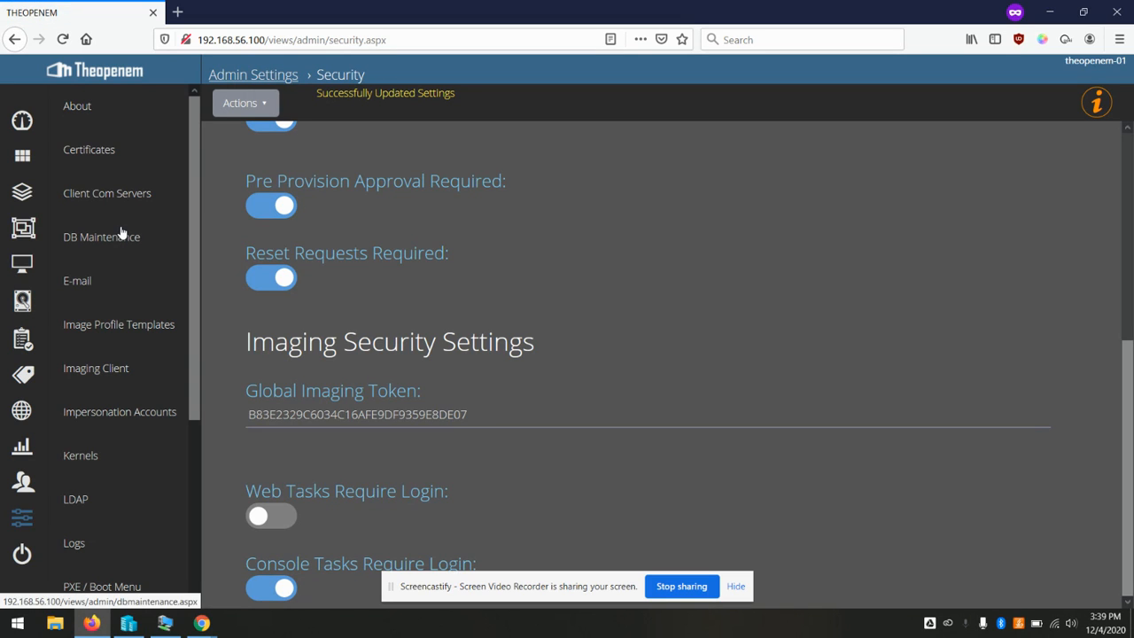
Run Generate Certificates on the Certificates page and review the new Toems CA and Intermediate entries
left_click(94, 153)
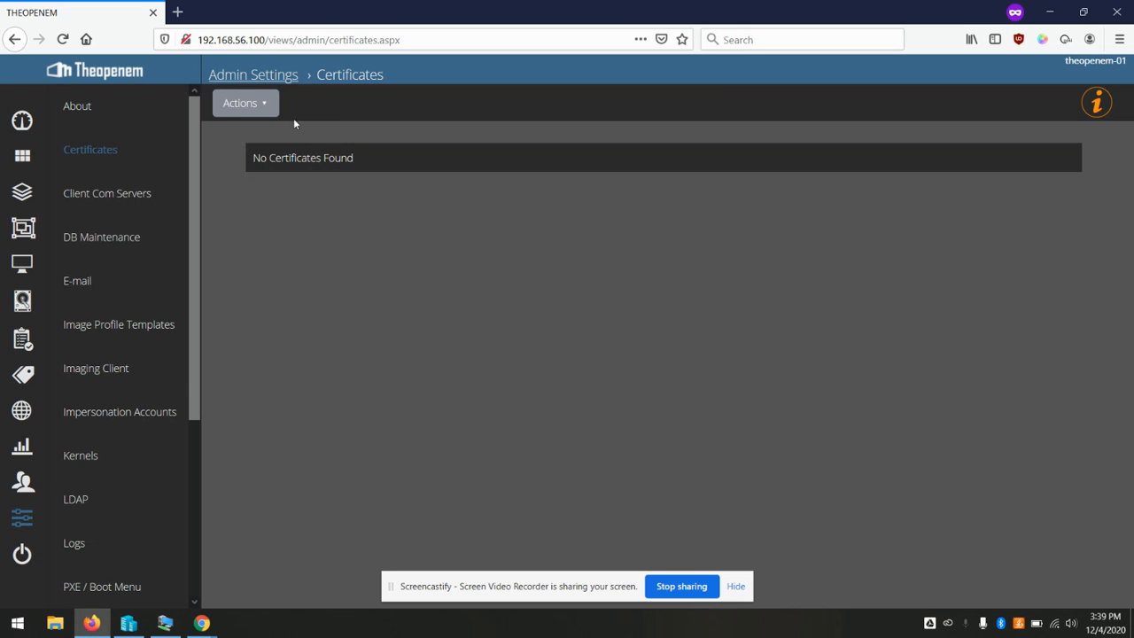
left_click(265, 104)
left_click(264, 139)
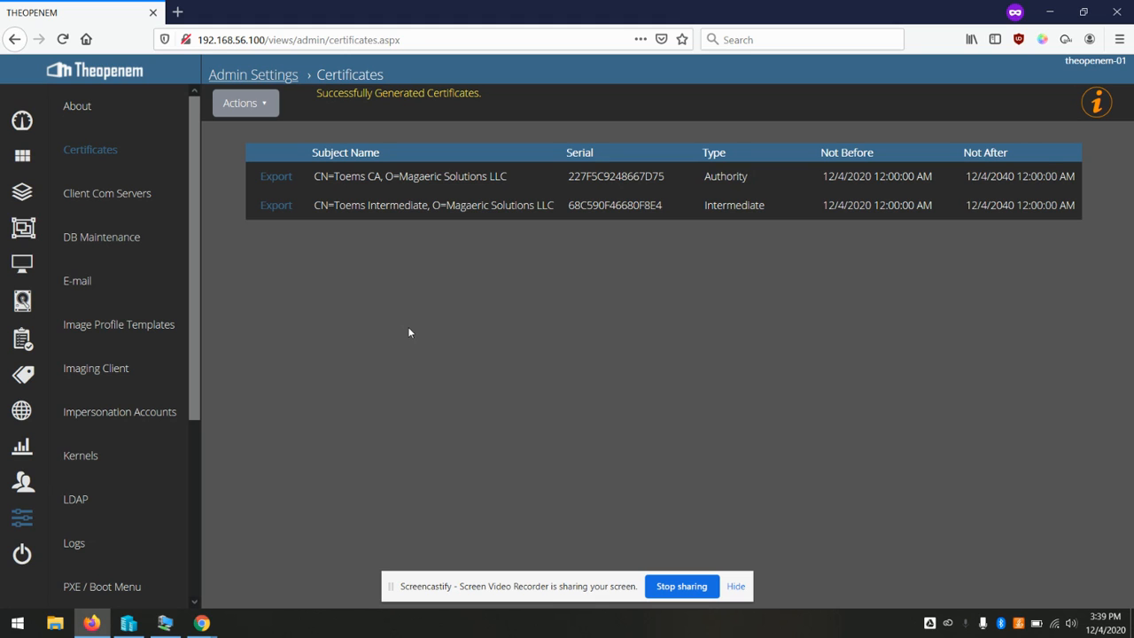
scroll(132, 283, "down", 3)
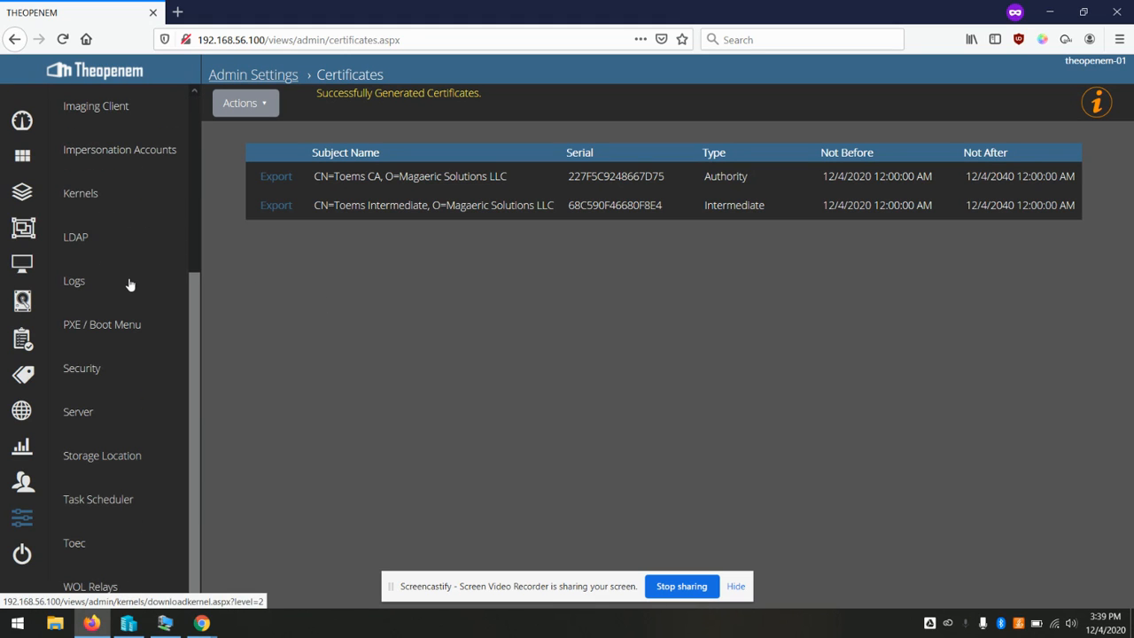
scroll(129, 284, "up", 3)
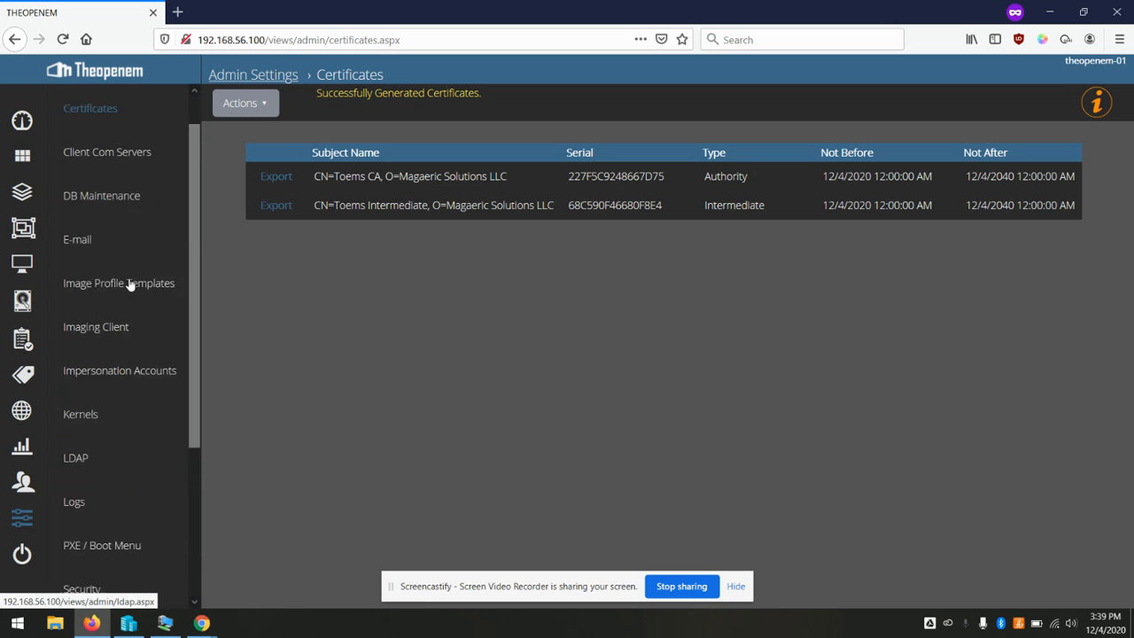
scroll(129, 284, "down", 1)
scroll(129, 285, "down", 2)
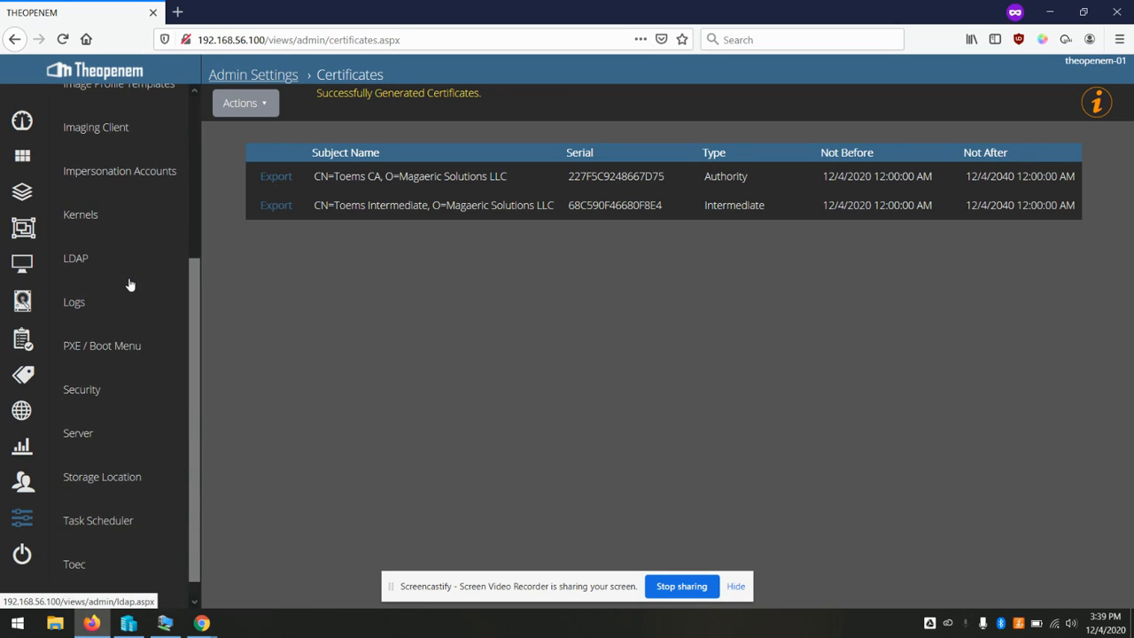
scroll(106, 388, "up", 1)
scroll(105, 388, "up", 2)
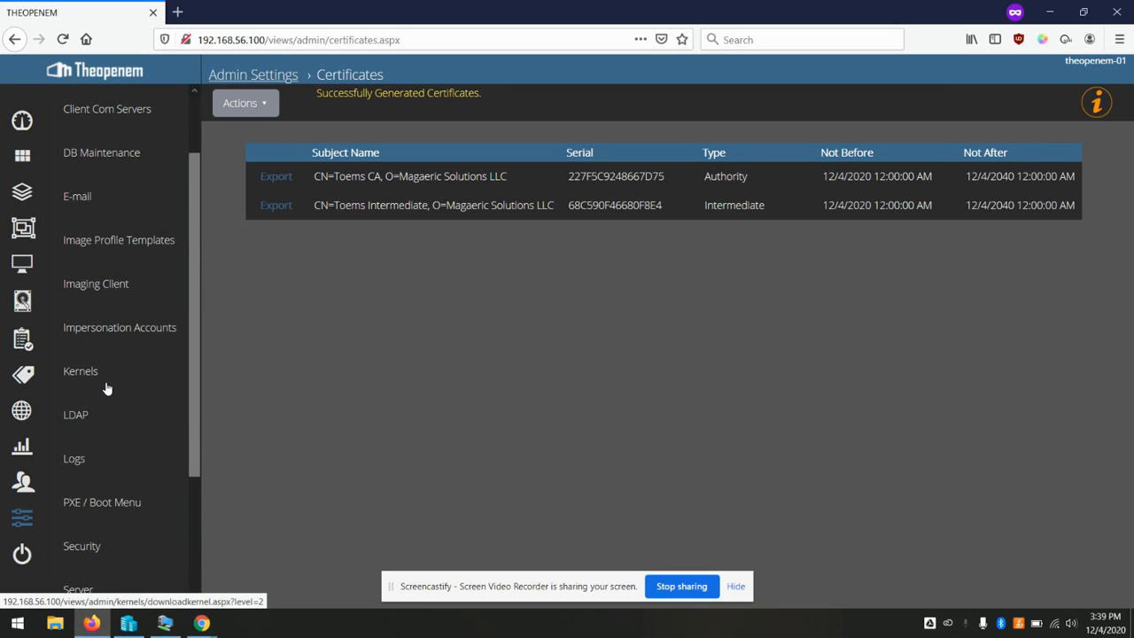
Open the E-mail settings page and scroll through its options
left_click(89, 205)
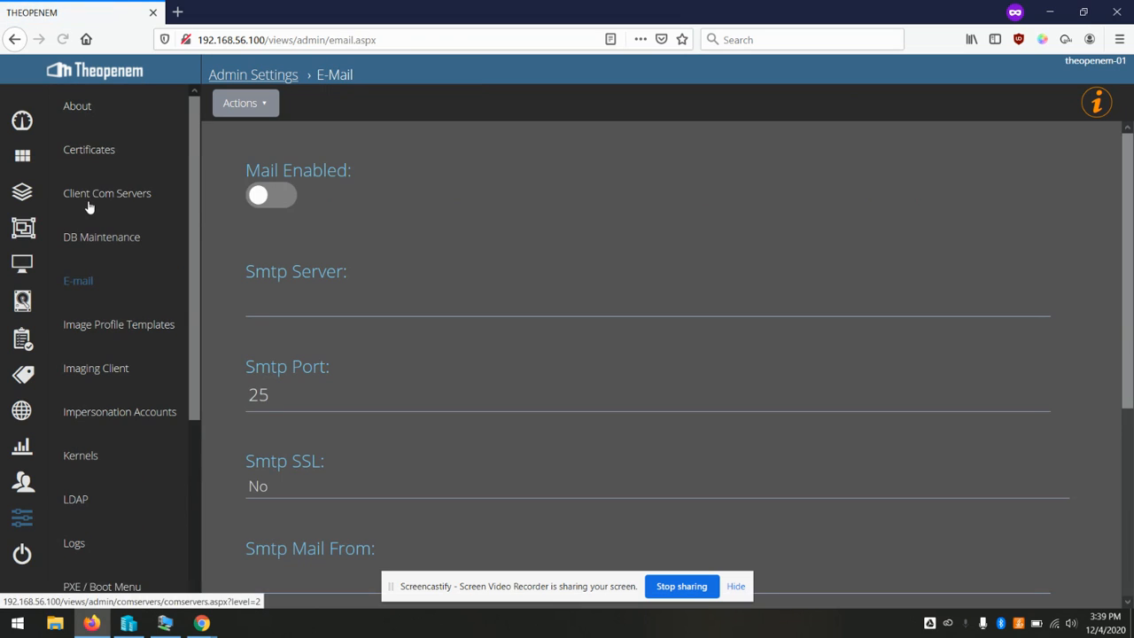
scroll(379, 254, "down", 1)
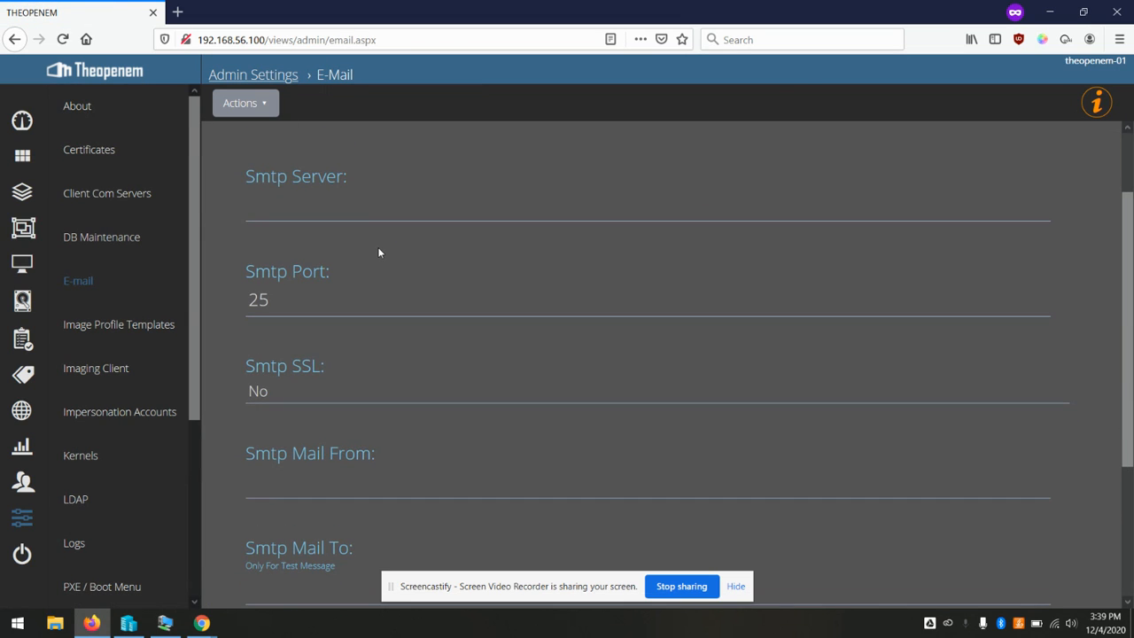
scroll(378, 250, "down", 1)
scroll(562, 324, "down", 1)
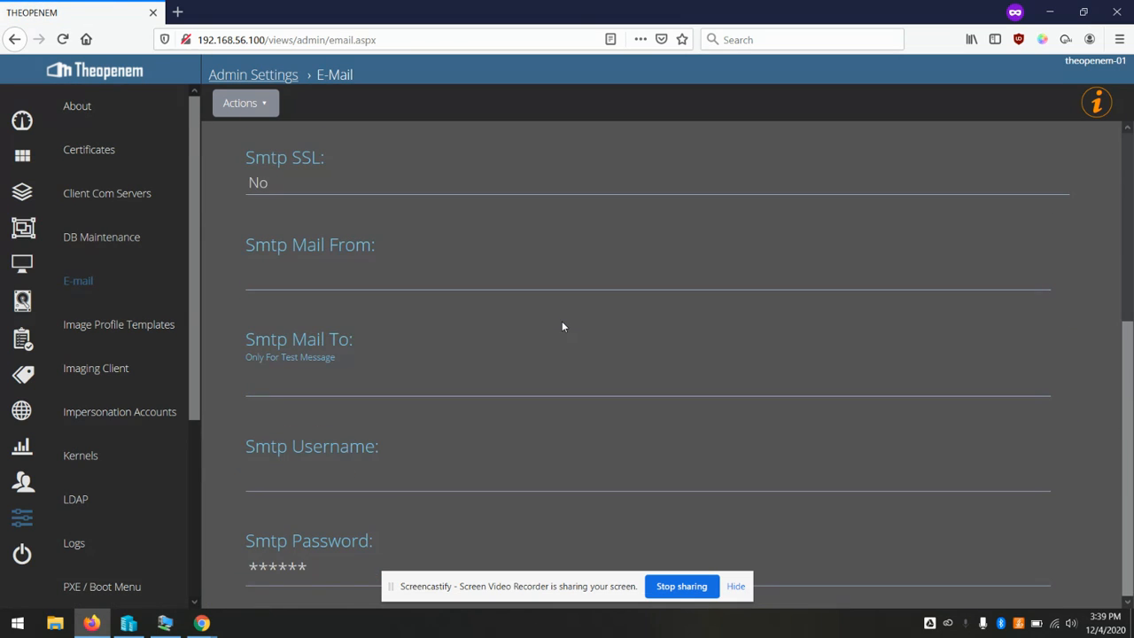
scroll(562, 327, "up", 3)
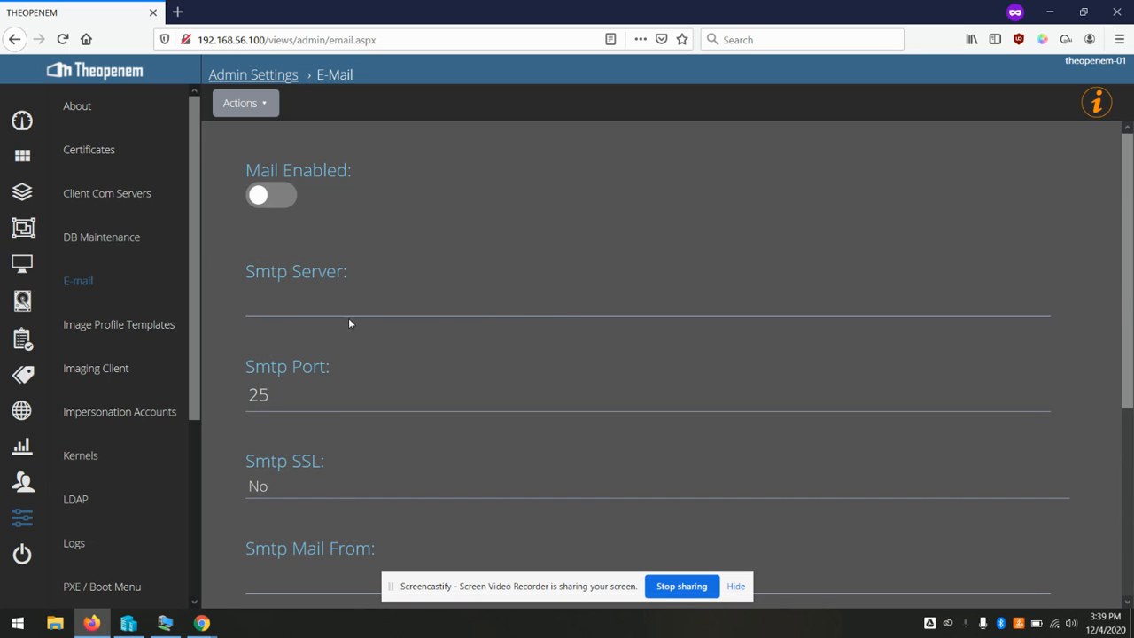
scroll(151, 342, "down", 1)
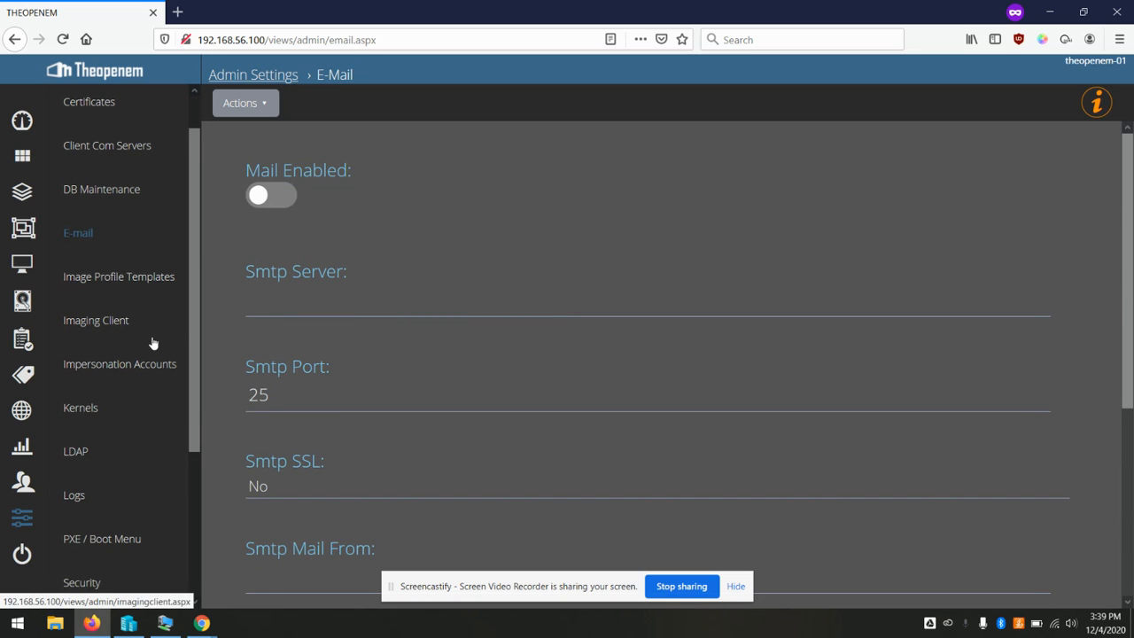
Review the LDAP settings page with port 389 and samaccountname, then minimize Firefox
left_click(76, 454)
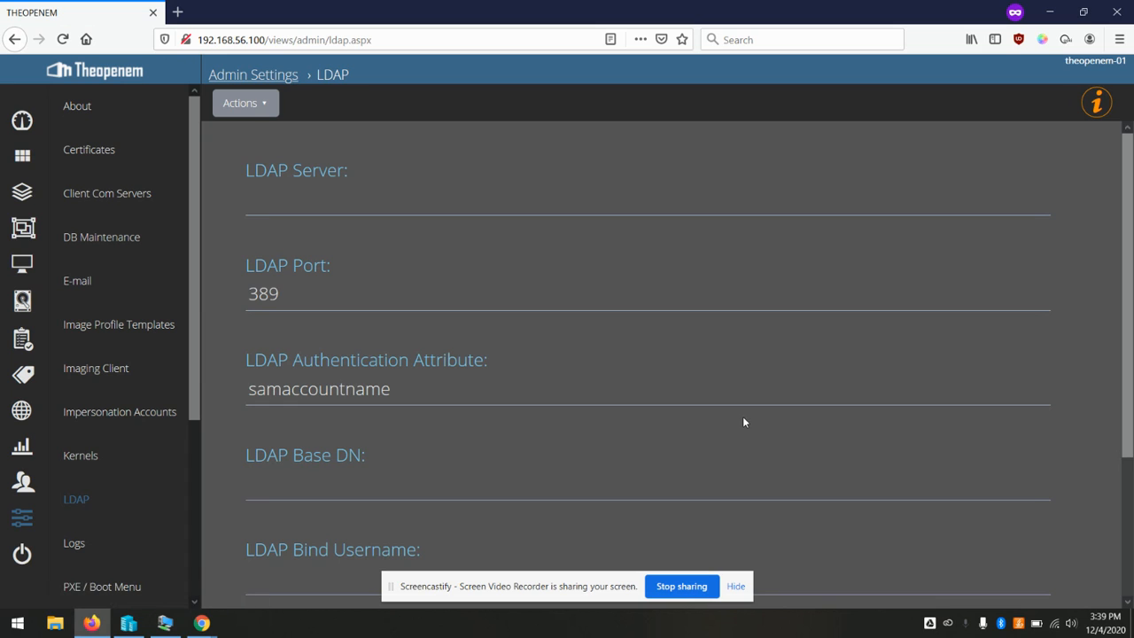
scroll(743, 422, "down", 2)
scroll(743, 421, "up", 2)
scroll(742, 422, "down", 1)
scroll(743, 422, "up", 1)
left_click(1049, 13)
Browse File Explorer to C:\Program Files\Theopenem\Toems-UI and right-click Web.config
left_click(668, 237)
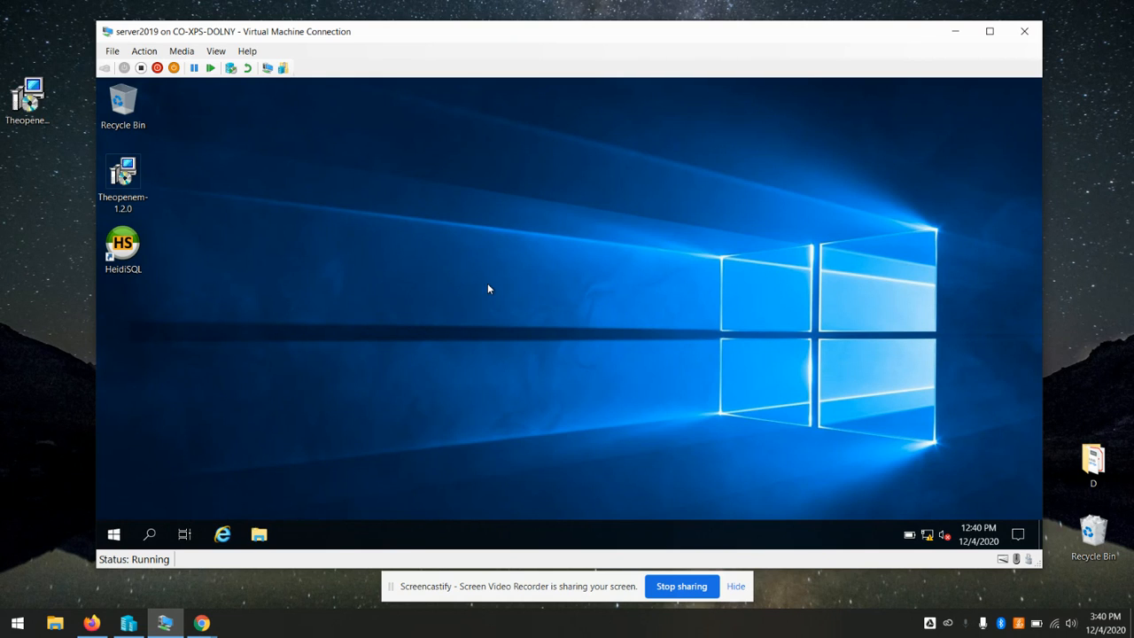
left_click(259, 535)
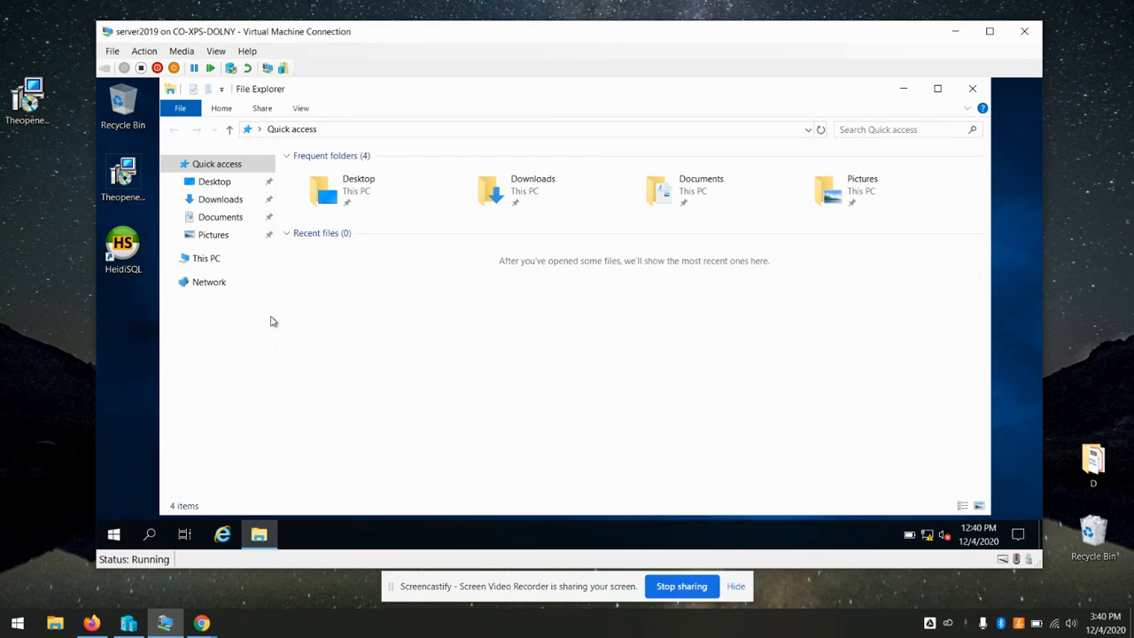
left_click(208, 258)
double_click(367, 326)
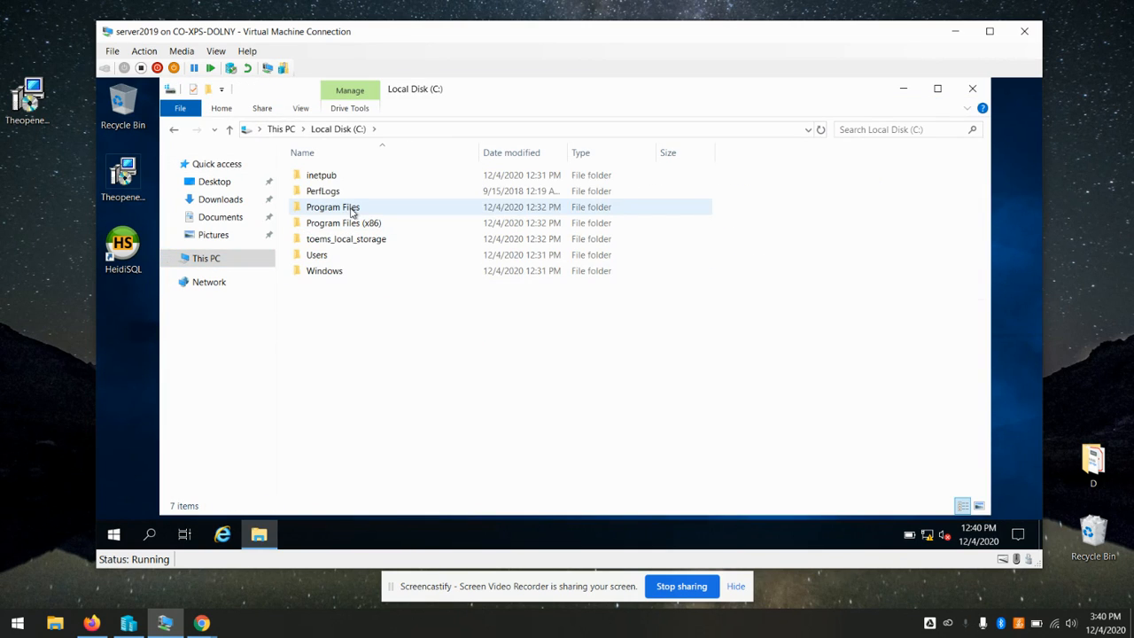
double_click(352, 208)
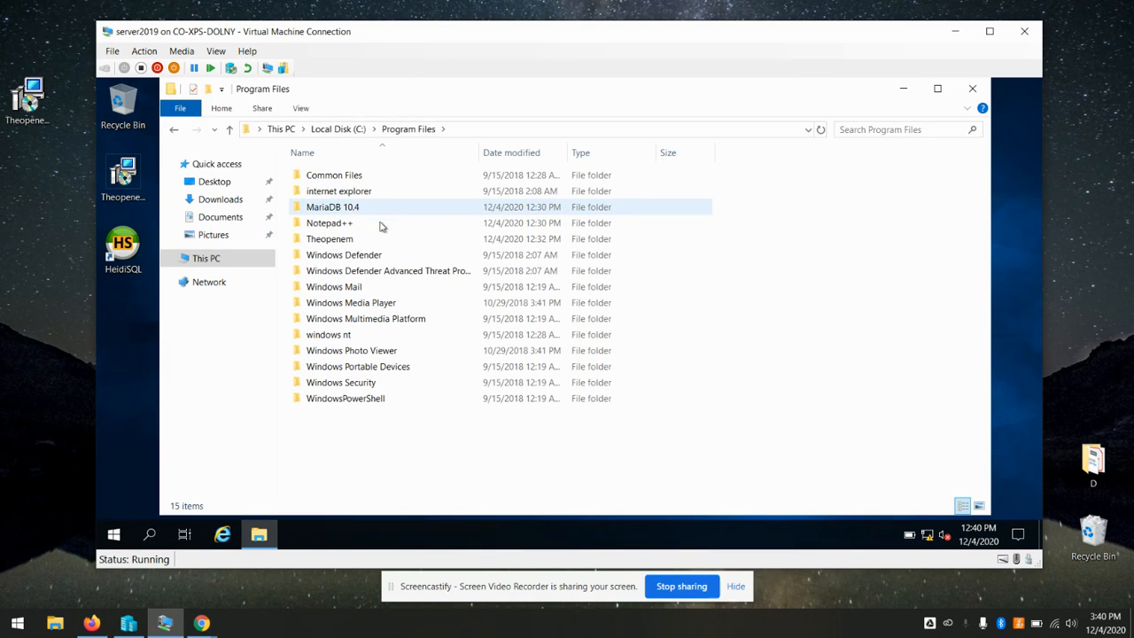
double_click(347, 239)
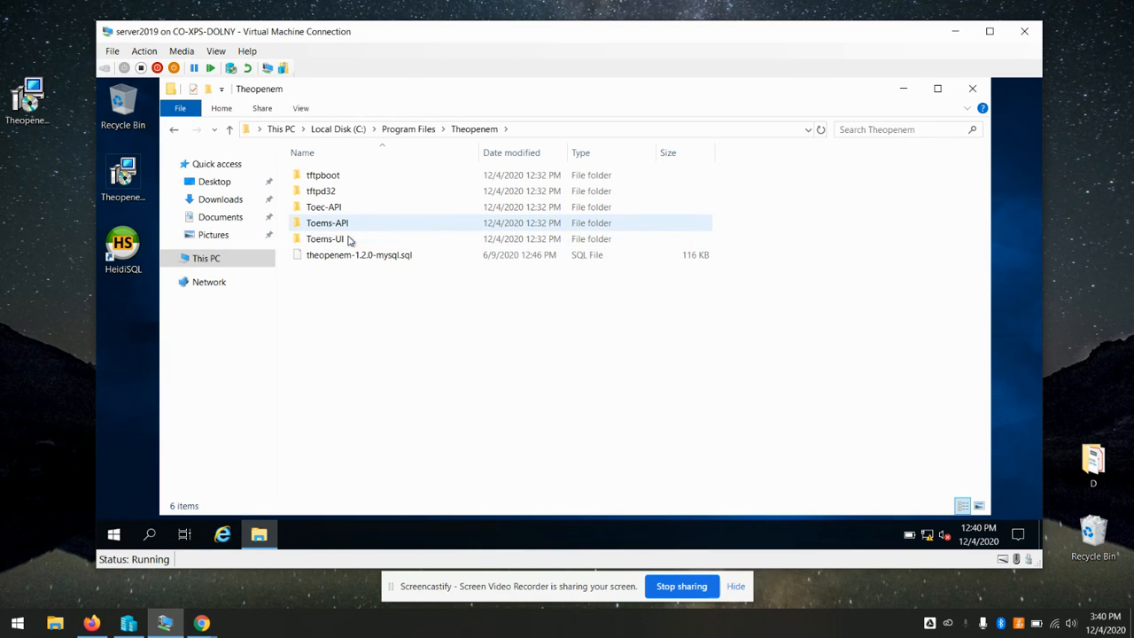
double_click(347, 241)
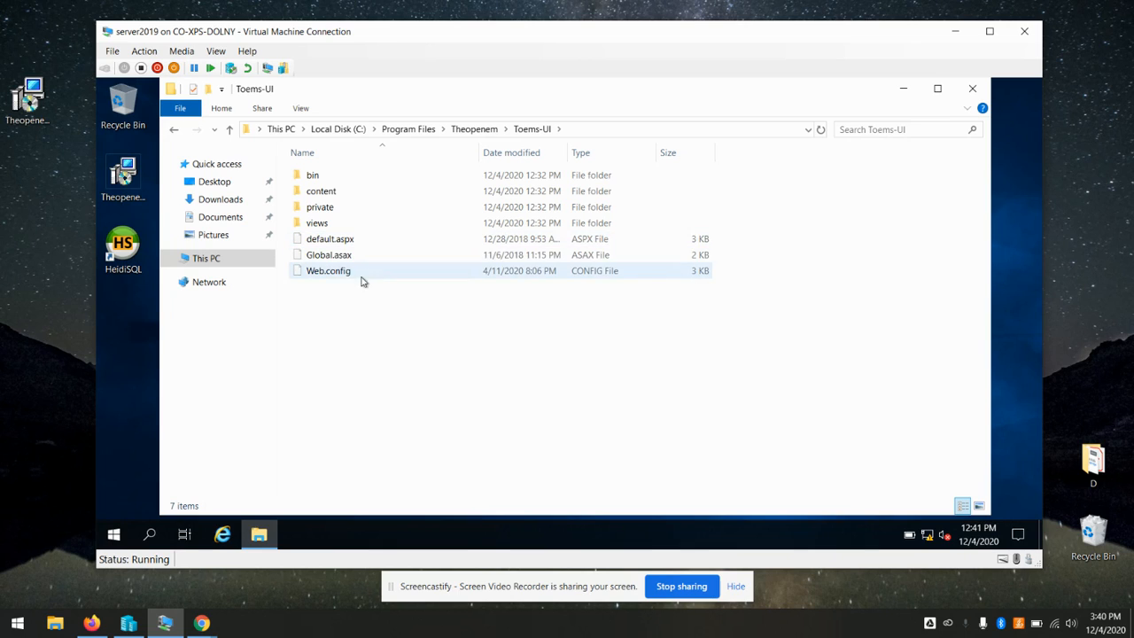
left_click(341, 275)
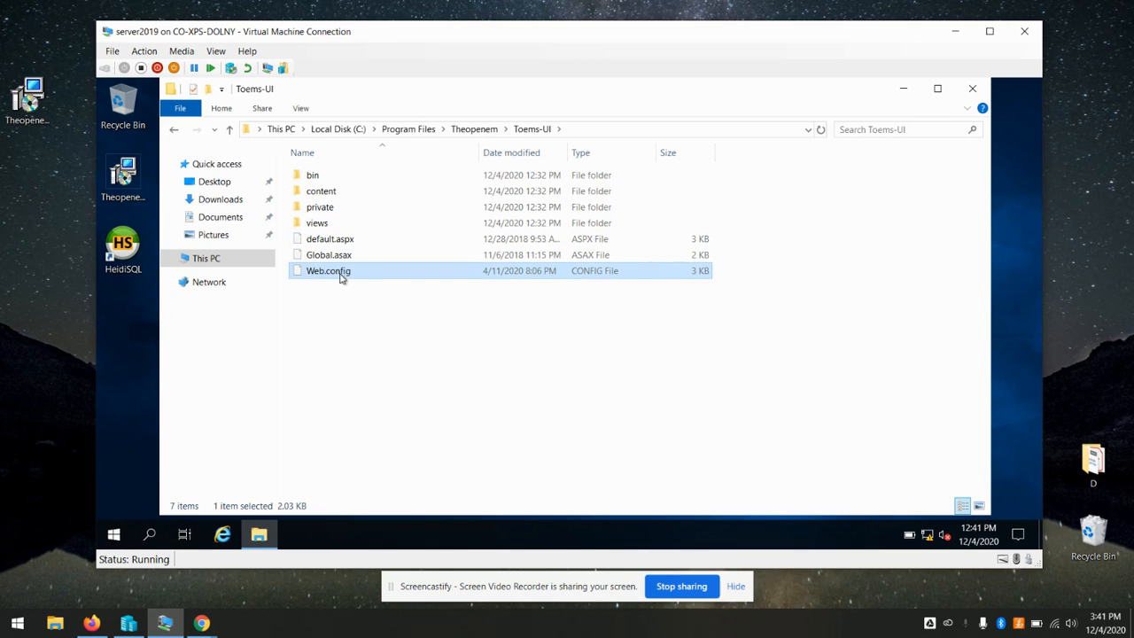
right_click(341, 277)
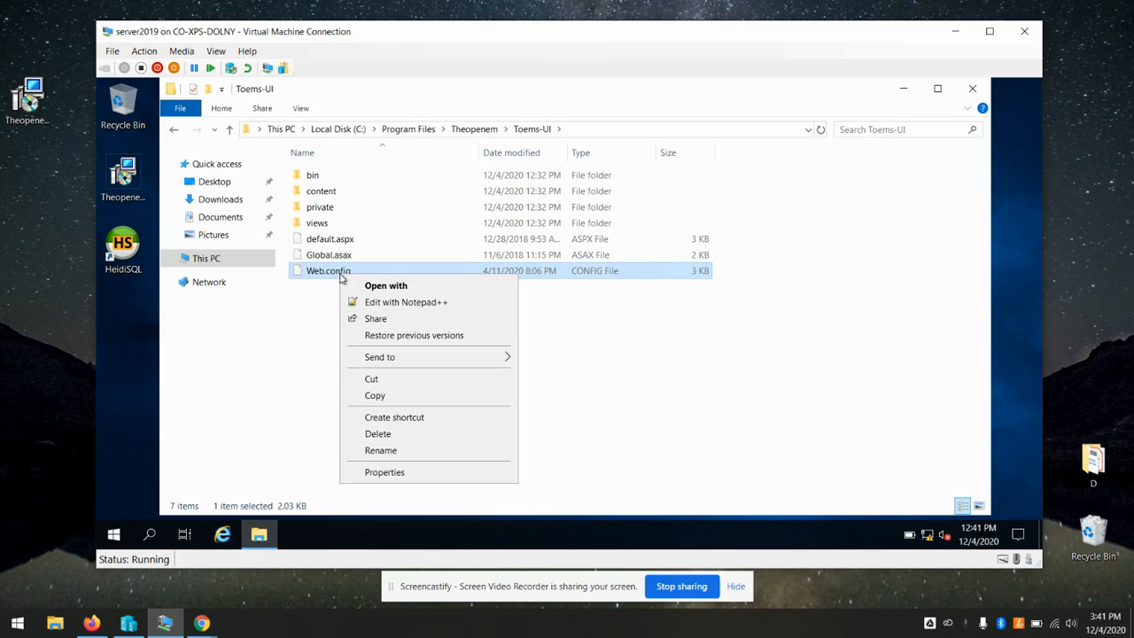
Open Web.config in Notepad++ and inspect the ServerName value theopenem-01
left_click(417, 304)
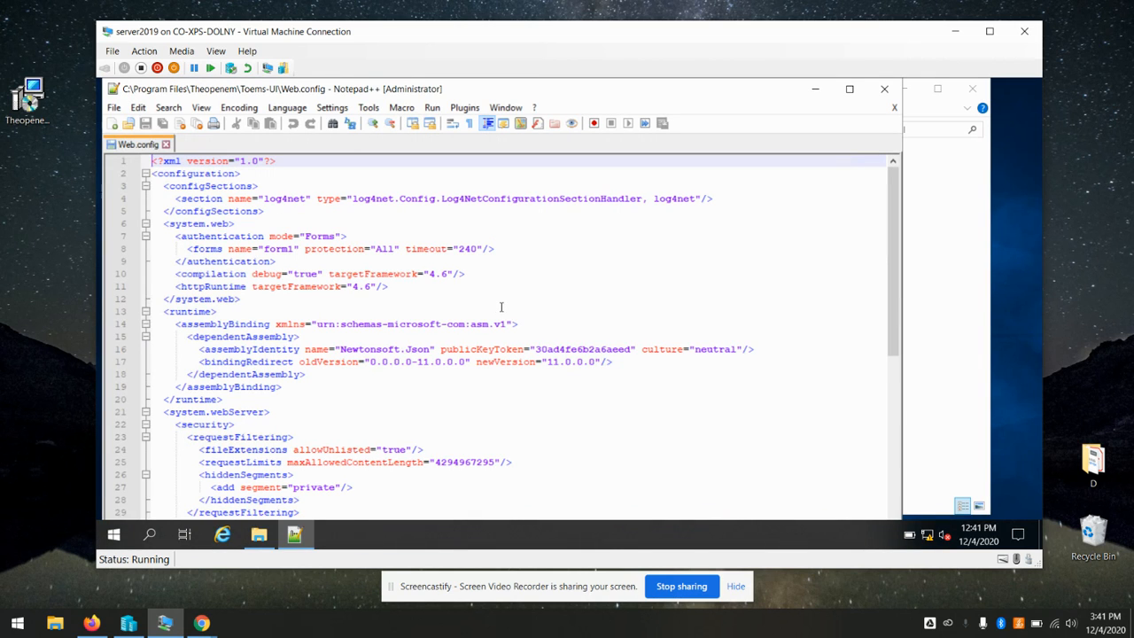
scroll(501, 307, "down", 9)
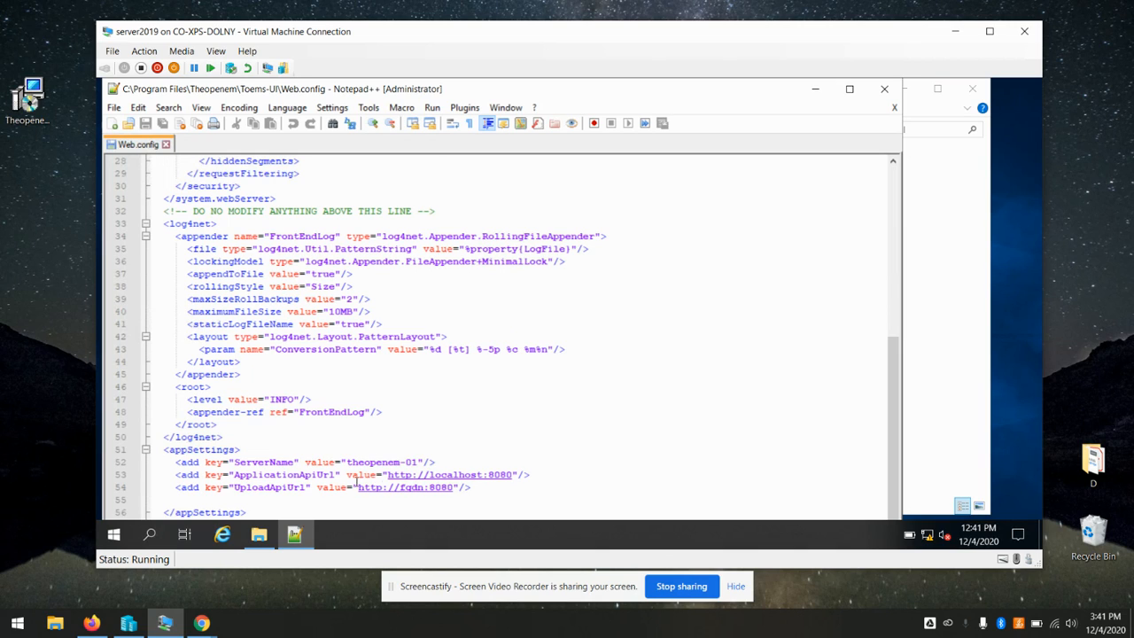
left_click(468, 461)
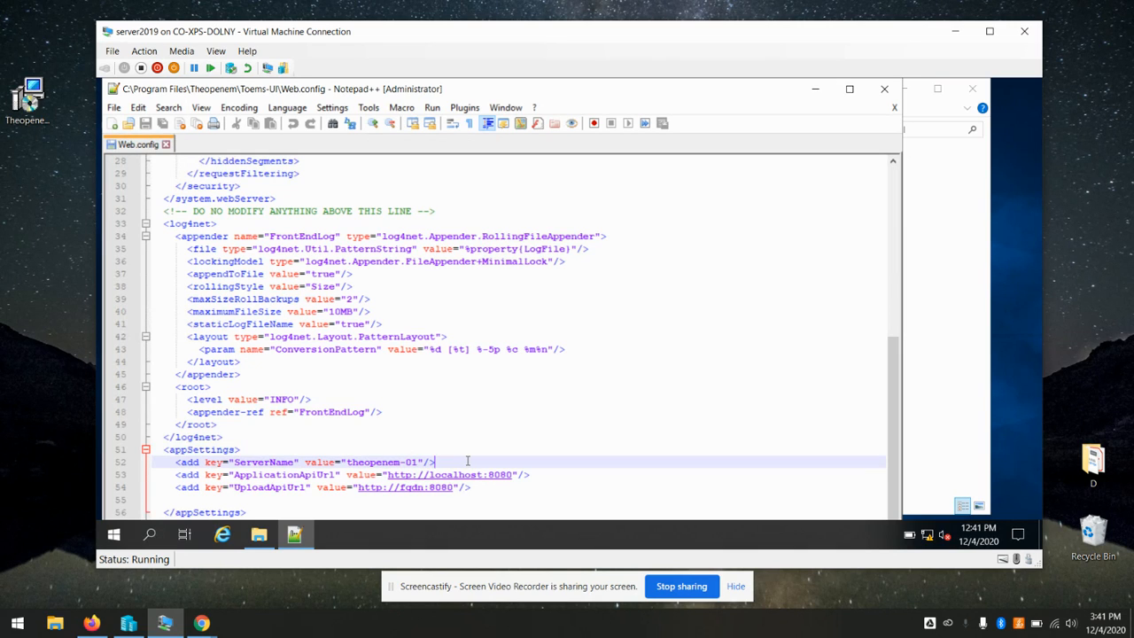
key("Left")
key("Left")
key("Left")
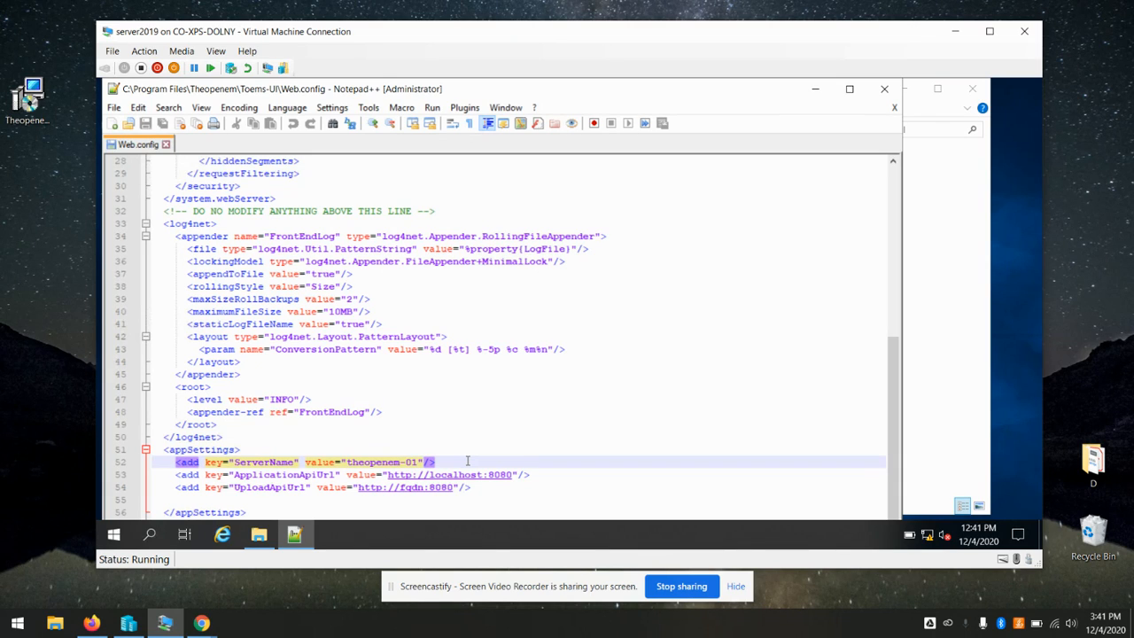
key("Left")
key("Left")
key("Right")
key("Right")
key("Left")
key("Left")
key("Down")
Inspect the ApplicationApiUrl localhost value and the UploadApiUrl line in appSettings
left_click(568, 412)
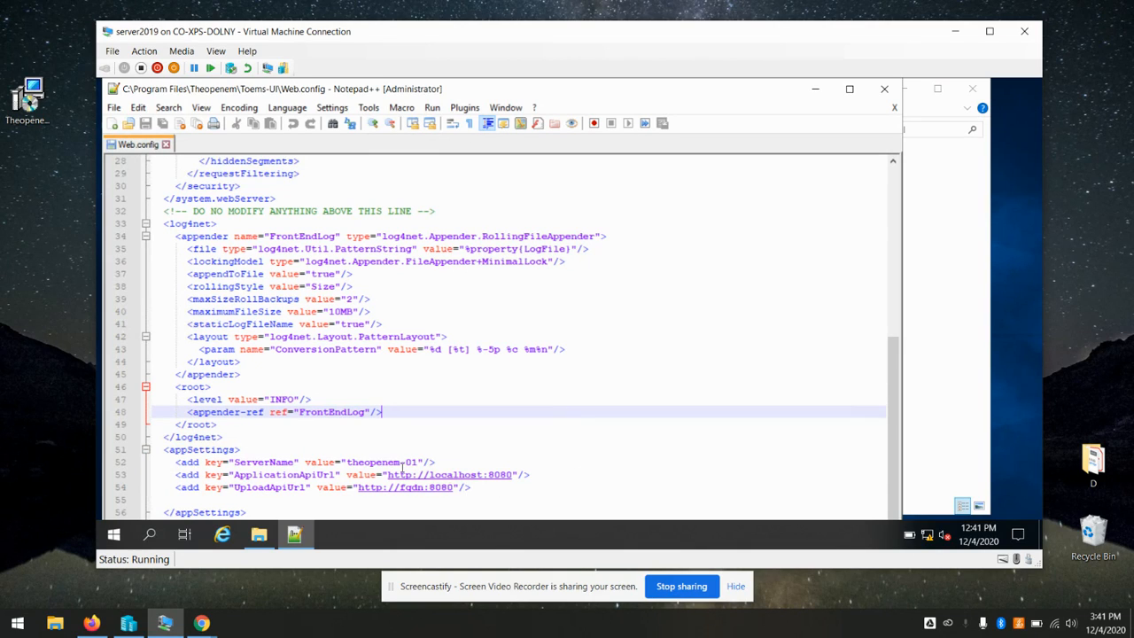
left_click(551, 477)
left_click_drag(552, 477, 383, 477)
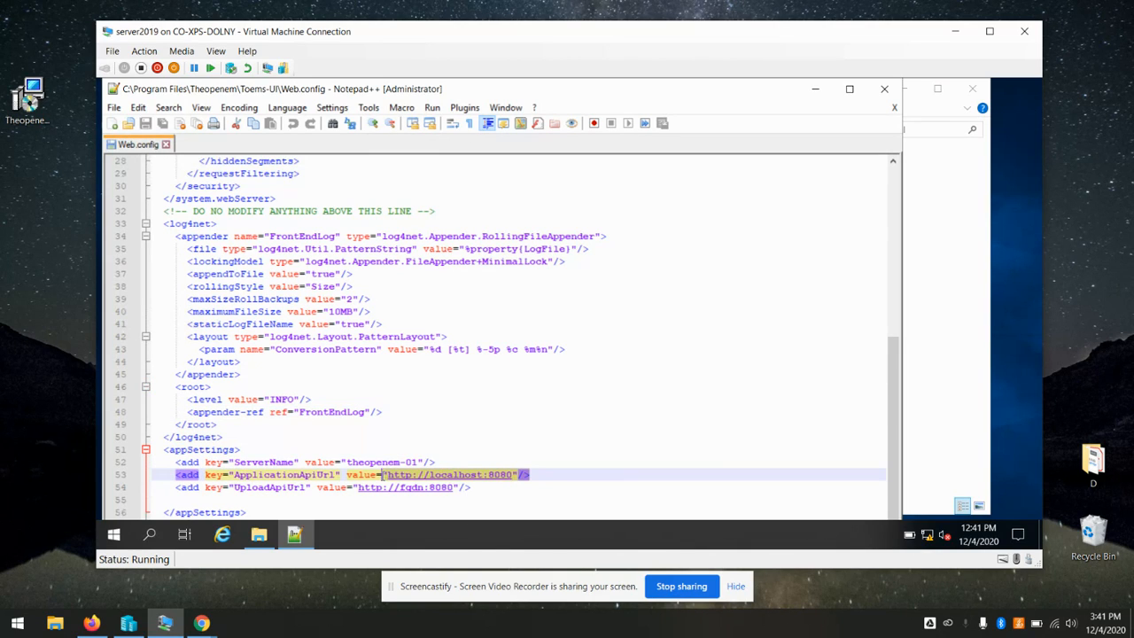
left_click(596, 425)
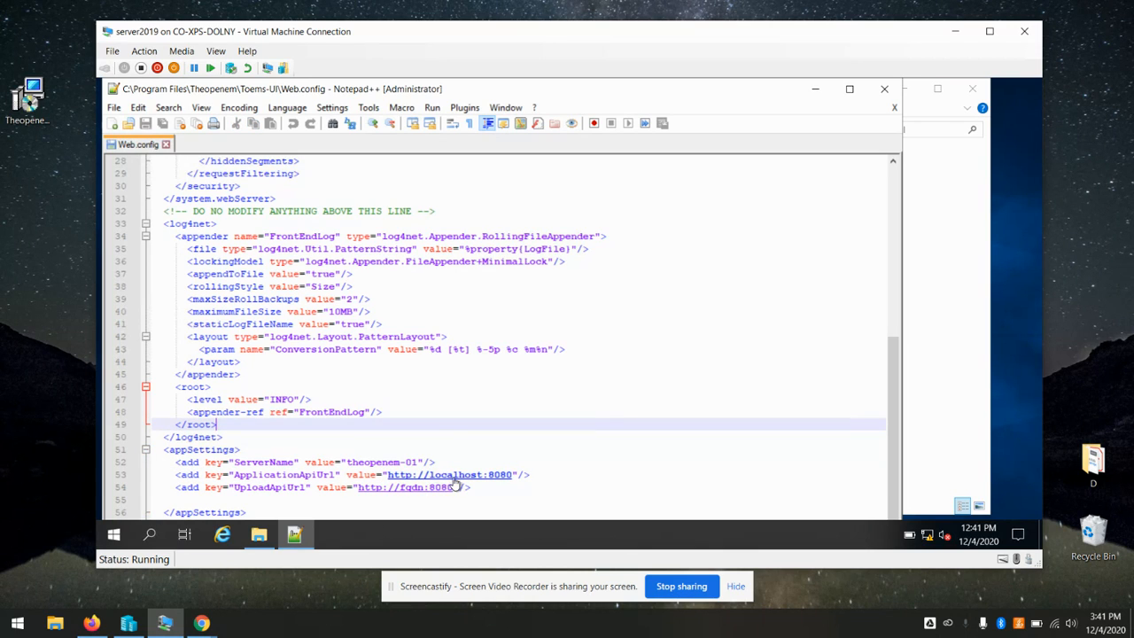
left_click(716, 311)
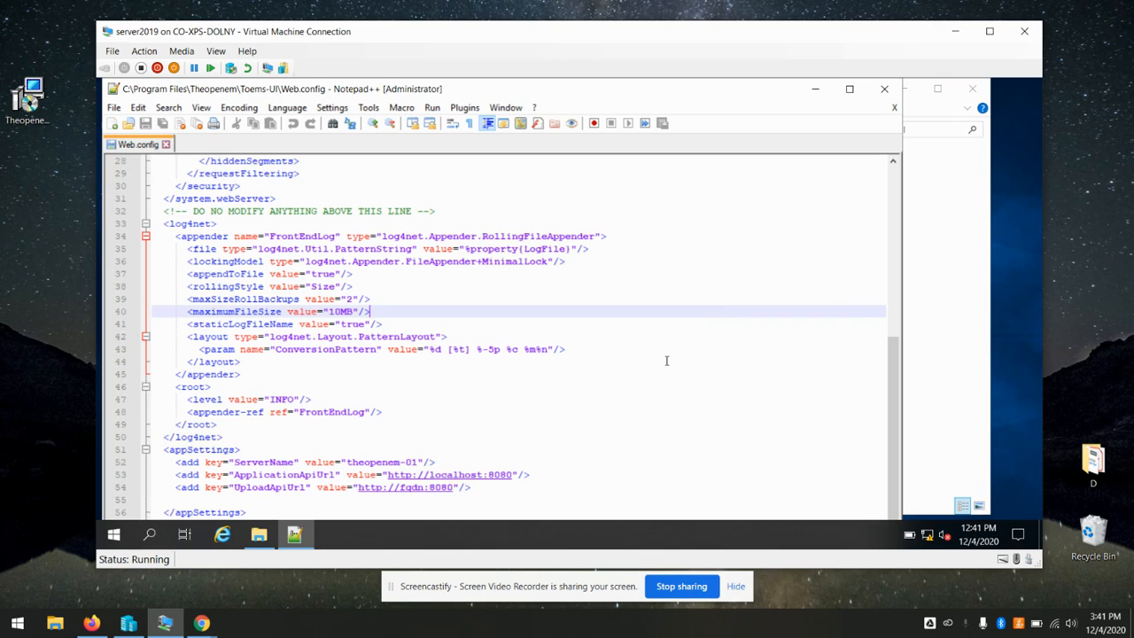
left_click(531, 489)
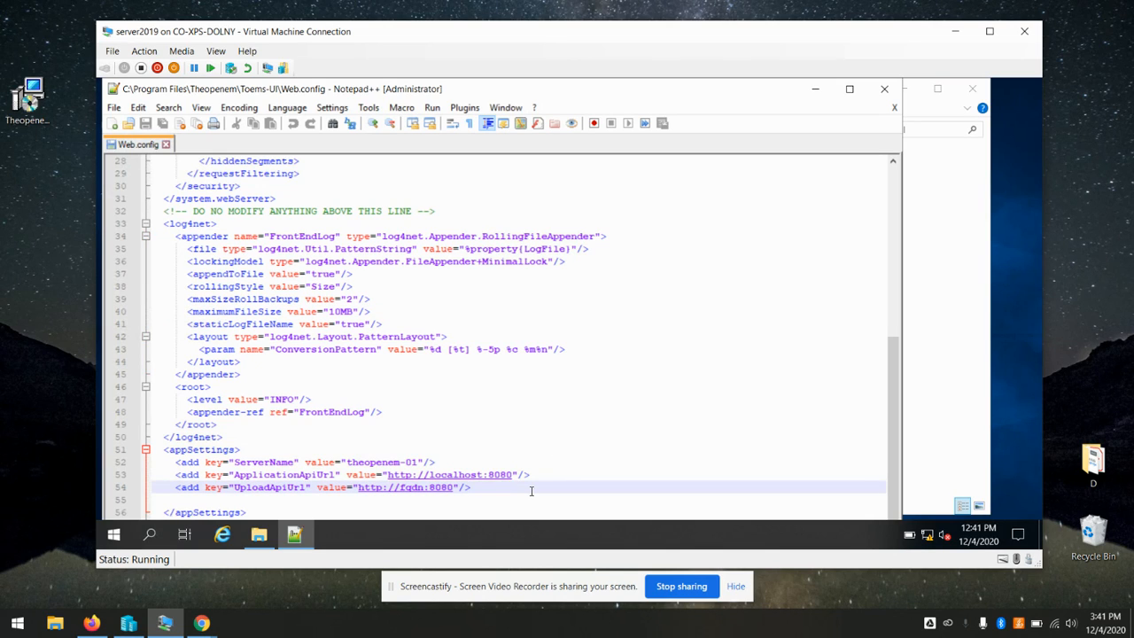
Replace fqdn with 192.168.56.100 in UploadApiUrl, save Web.config with Ctrl+S, and close it
key("Left")
key("Left")
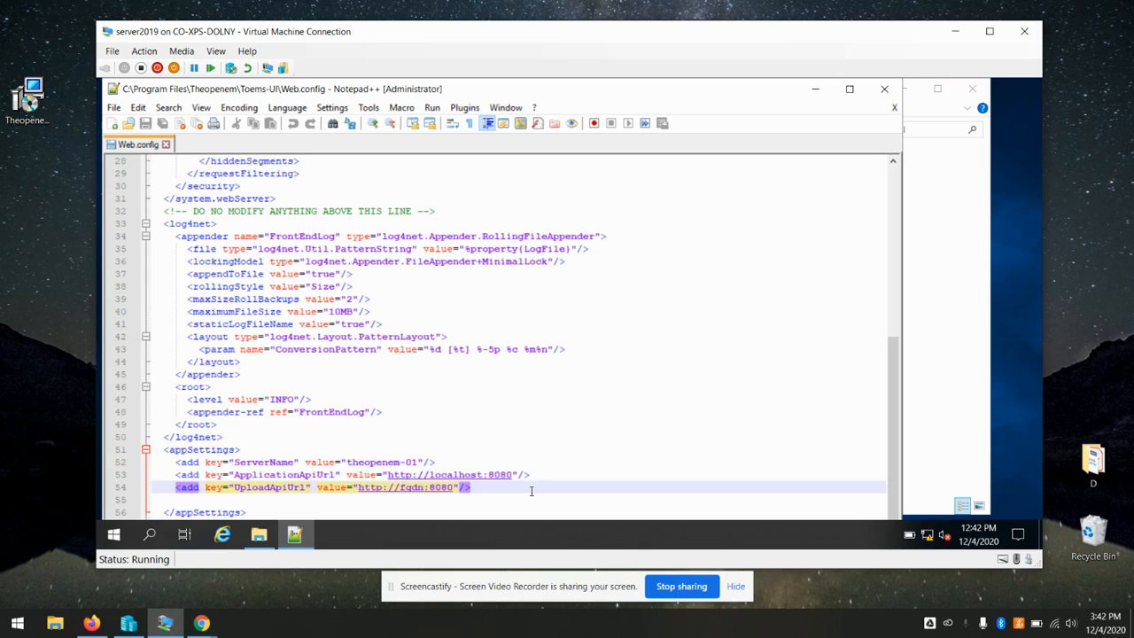
key("BackSpace")
key("BackSpace")
key("BackSpace")
key("BackSpace")
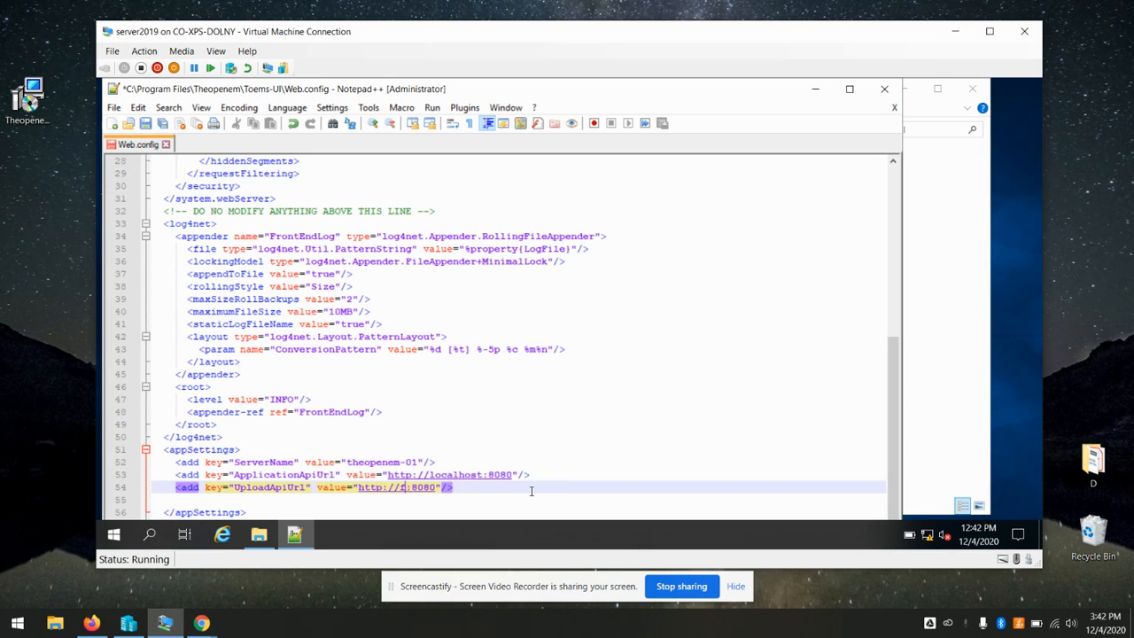
type("192.168")
type(".56.")
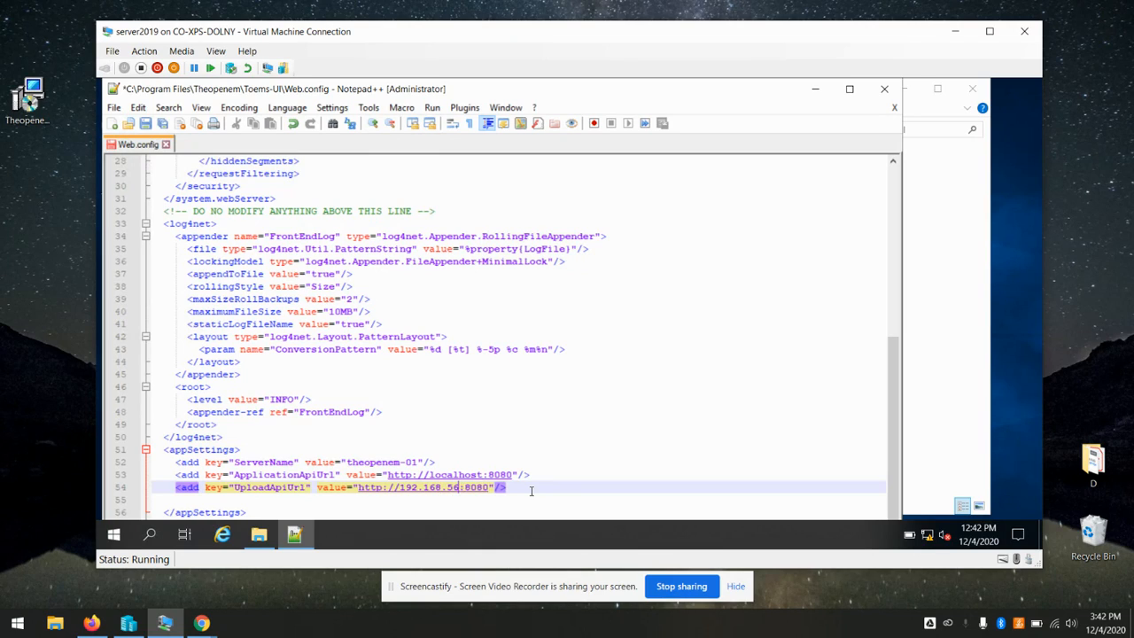
type("100")
left_click(617, 462)
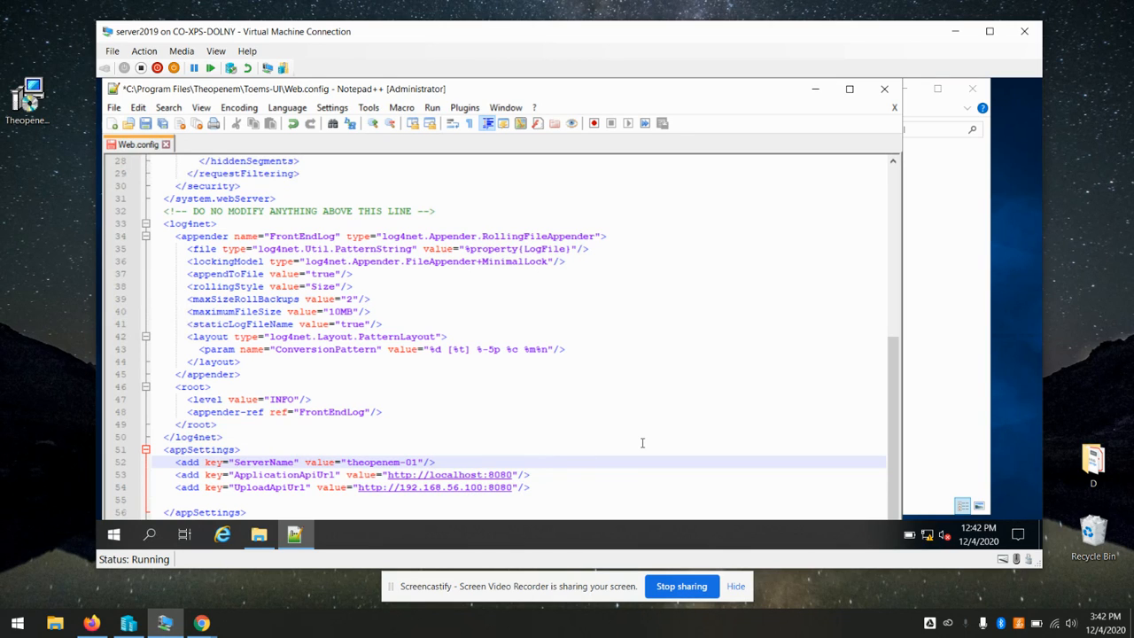
left_click(624, 410)
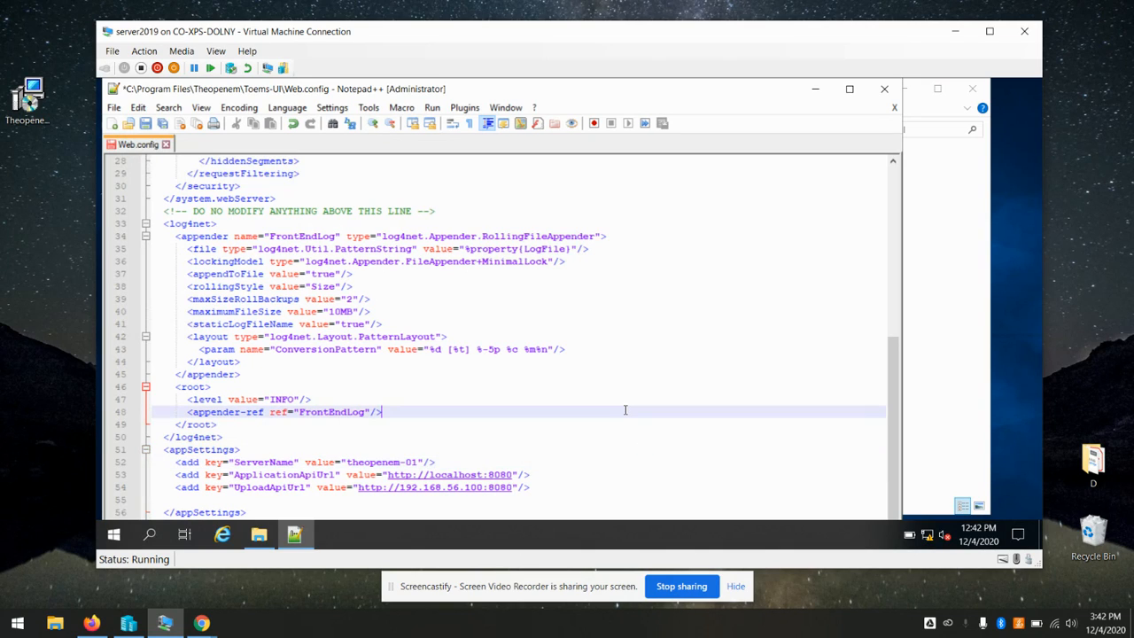
key("ctrl+s")
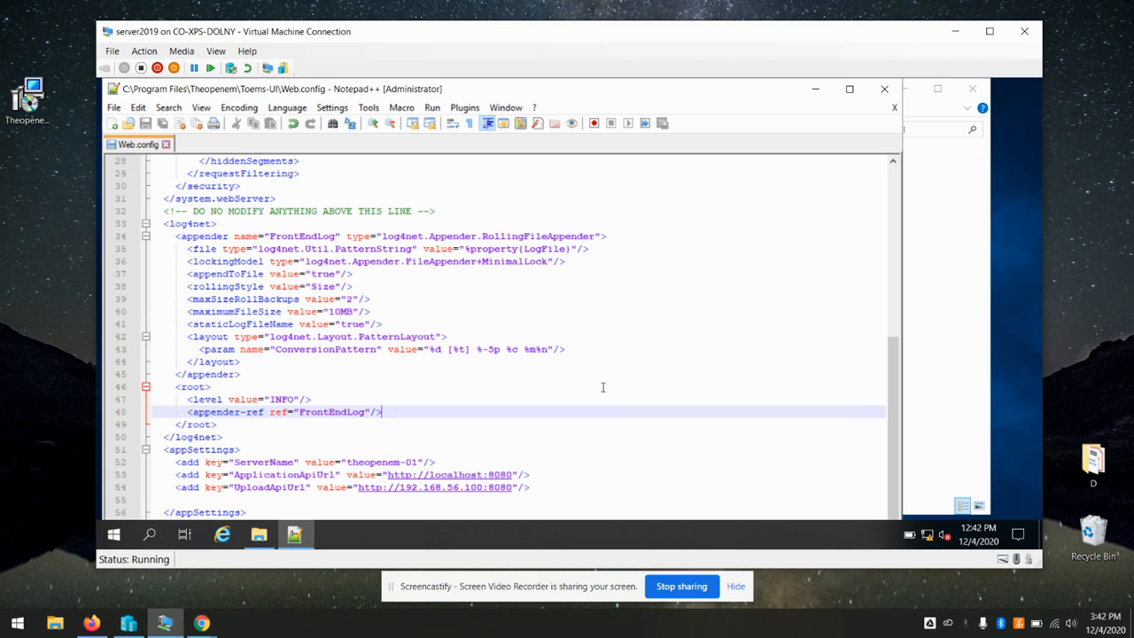
left_click(166, 144)
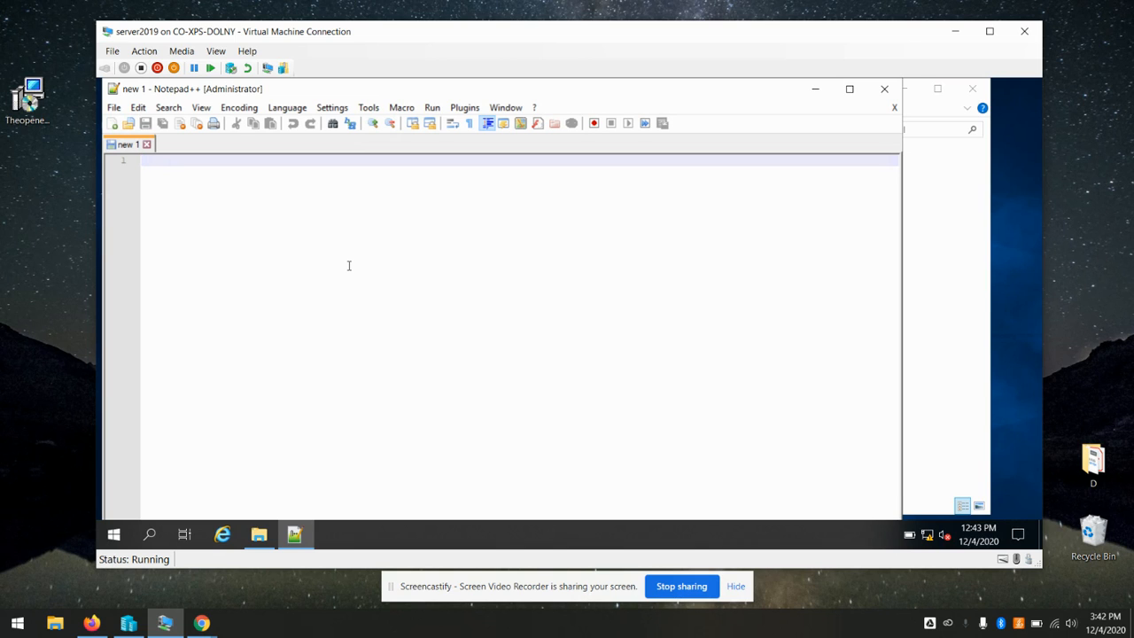
Open the Toems-API folder's Web.config in Notepad++ and scroll to its appSettings
left_click(930, 298)
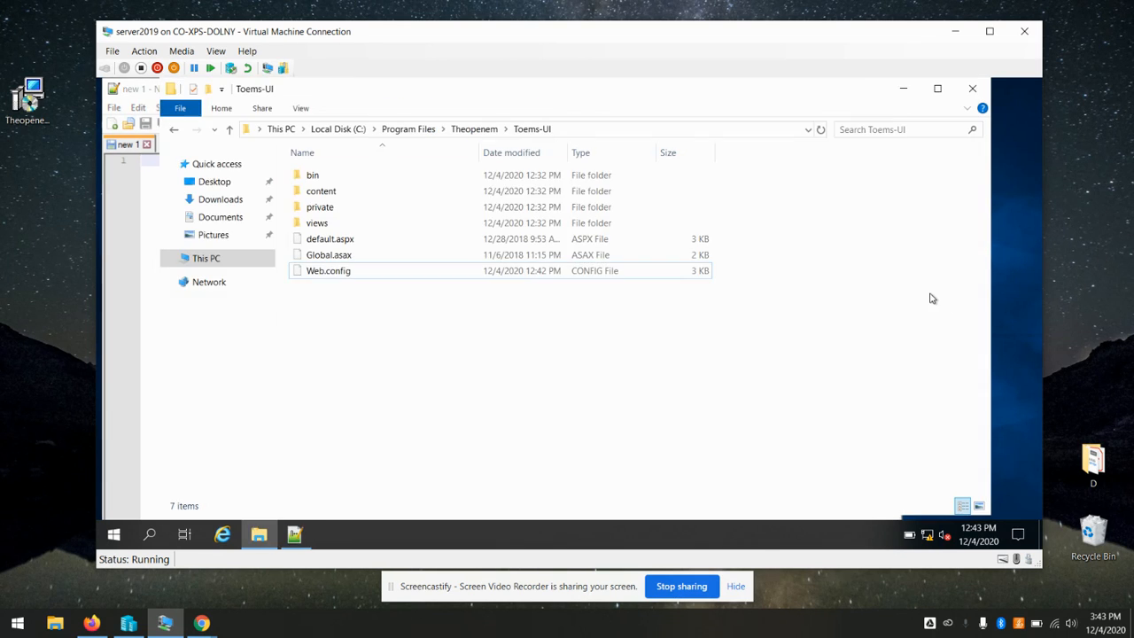
left_click(479, 133)
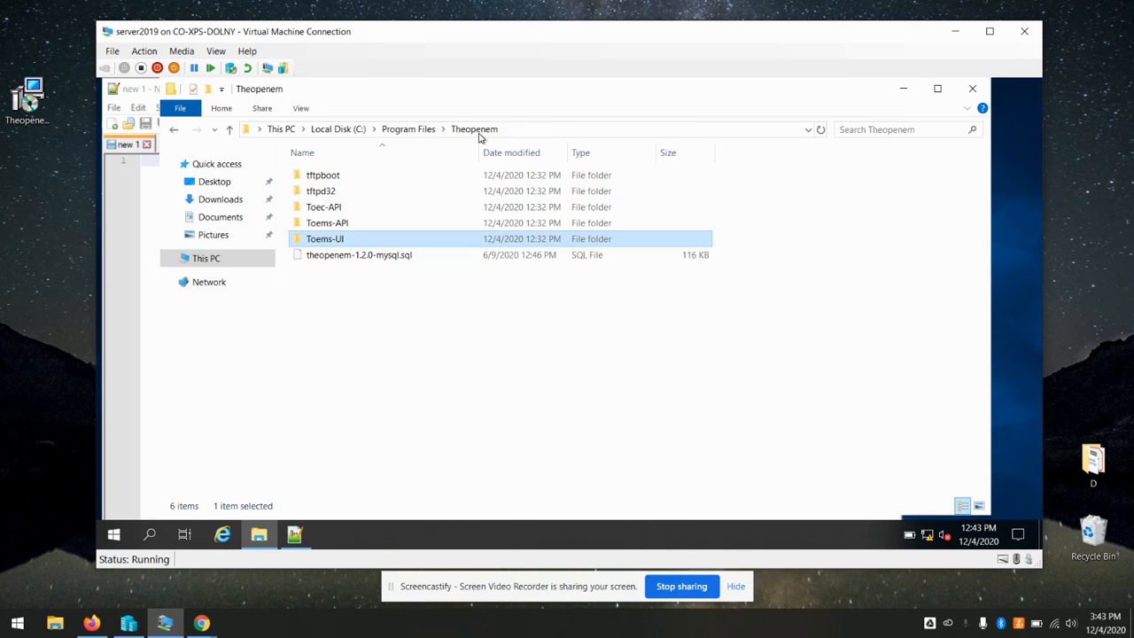
double_click(347, 225)
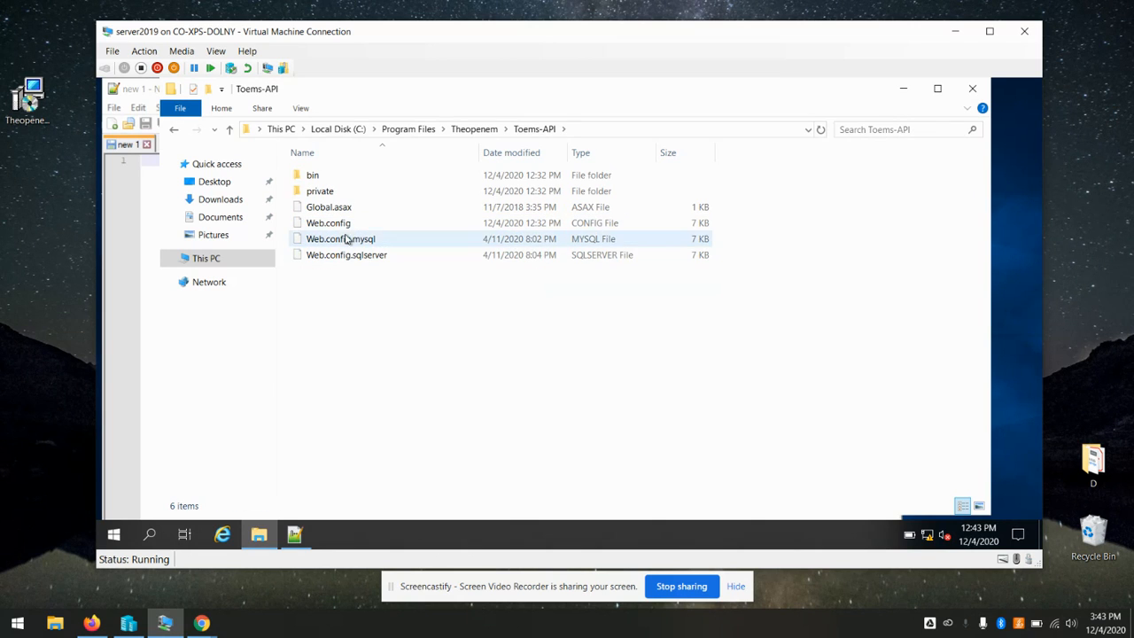
left_click(337, 227)
right_click(337, 228)
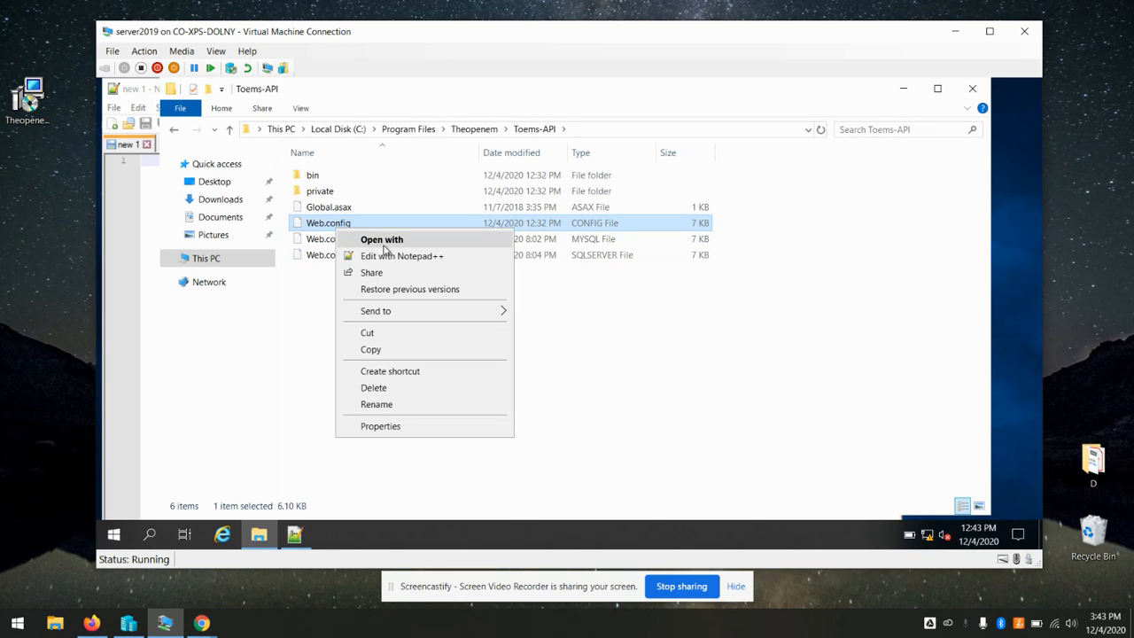
left_click(354, 255)
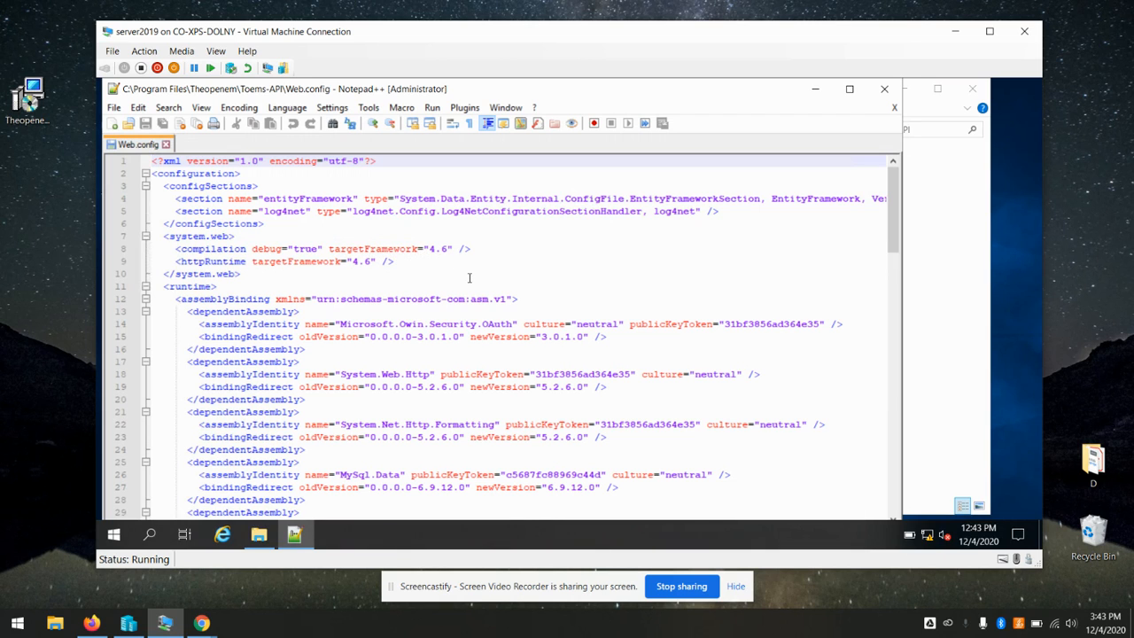
scroll(488, 274, "down", 20)
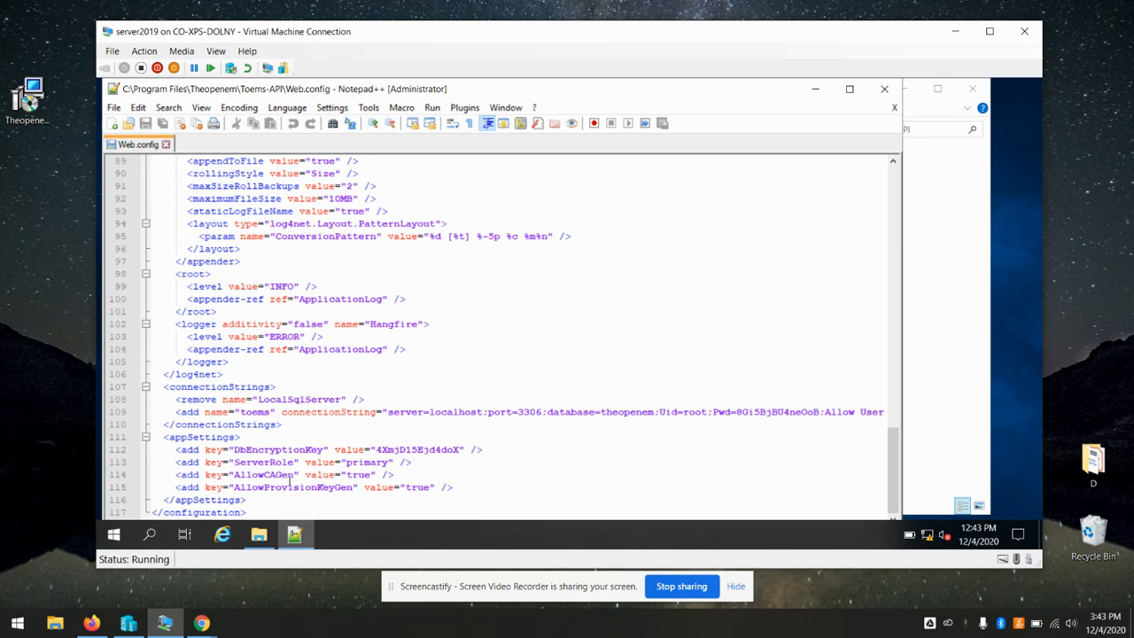
Set AllowCAGen and AllowProvisionKeyGen to false in the Toems-API Web.config
triple_click(370, 478)
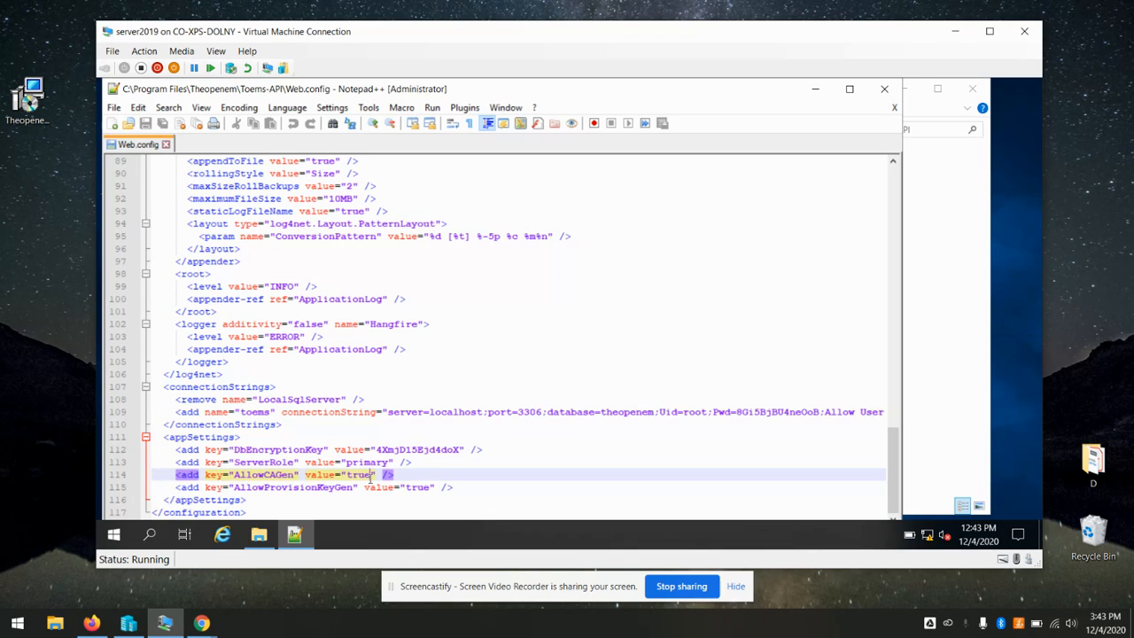
key("BackSpace")
key("BackSpace")
key("BackSpace")
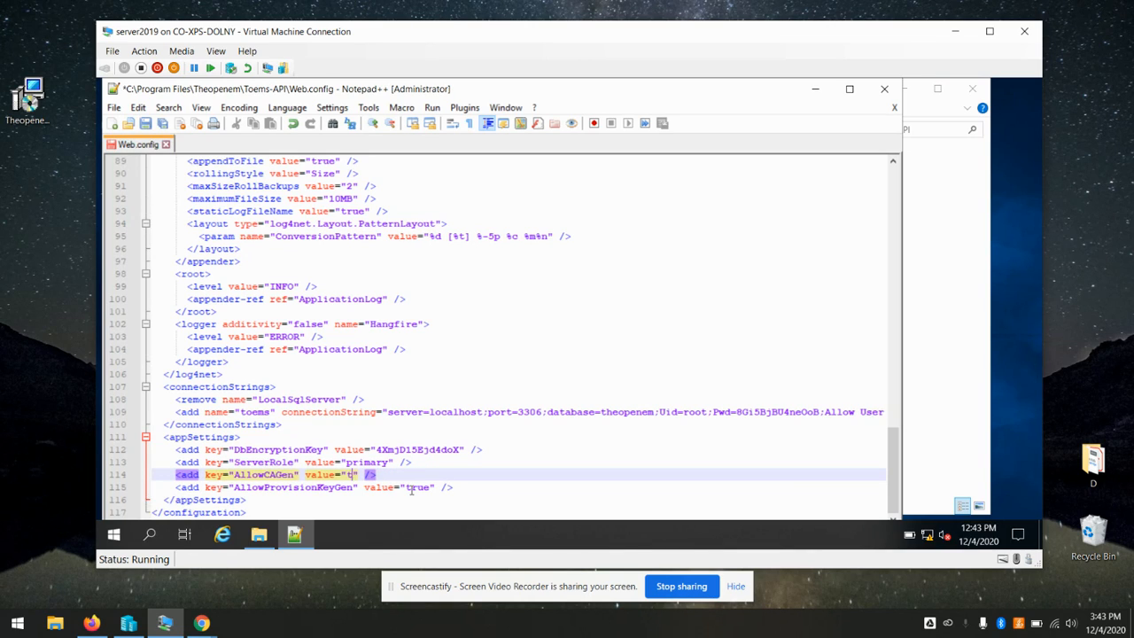
type("fal")
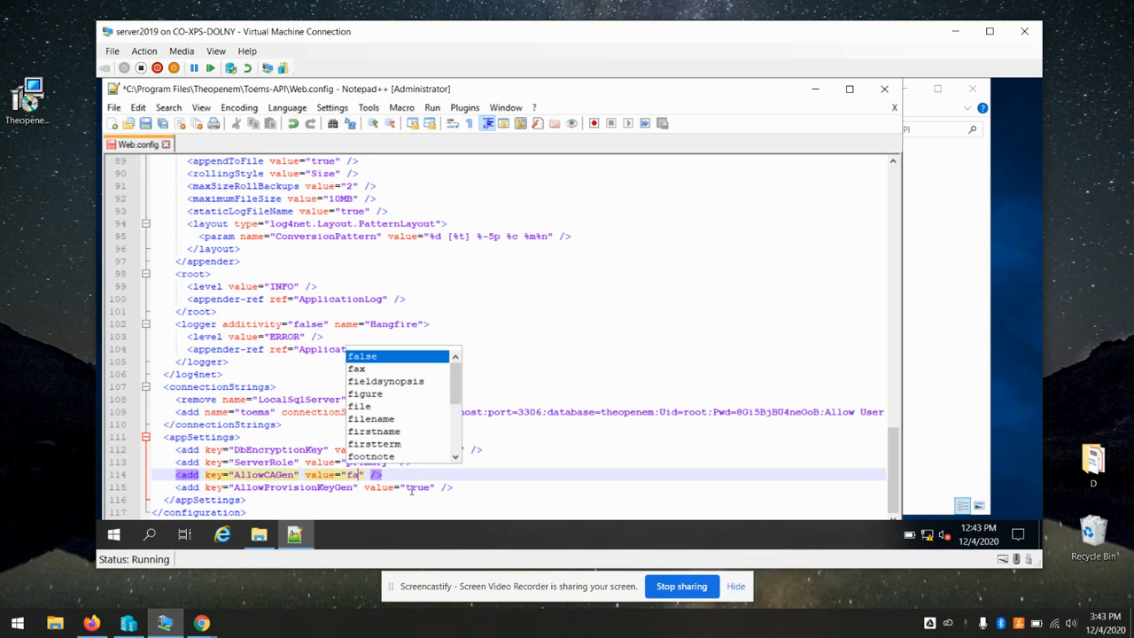
type("se")
left_click(626, 312)
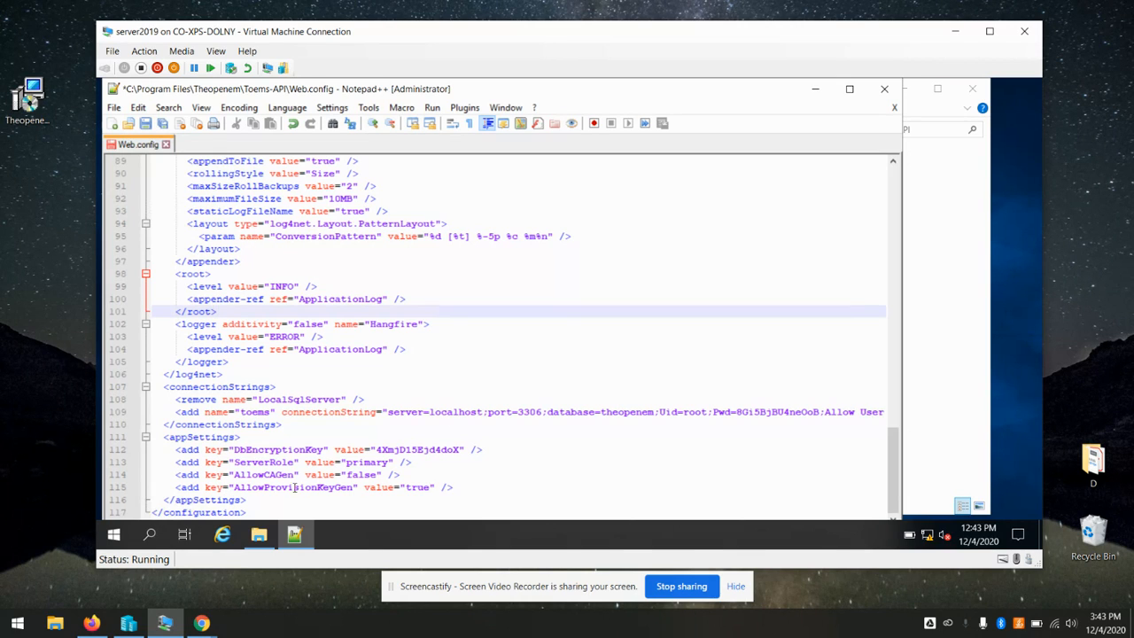
left_click(430, 486)
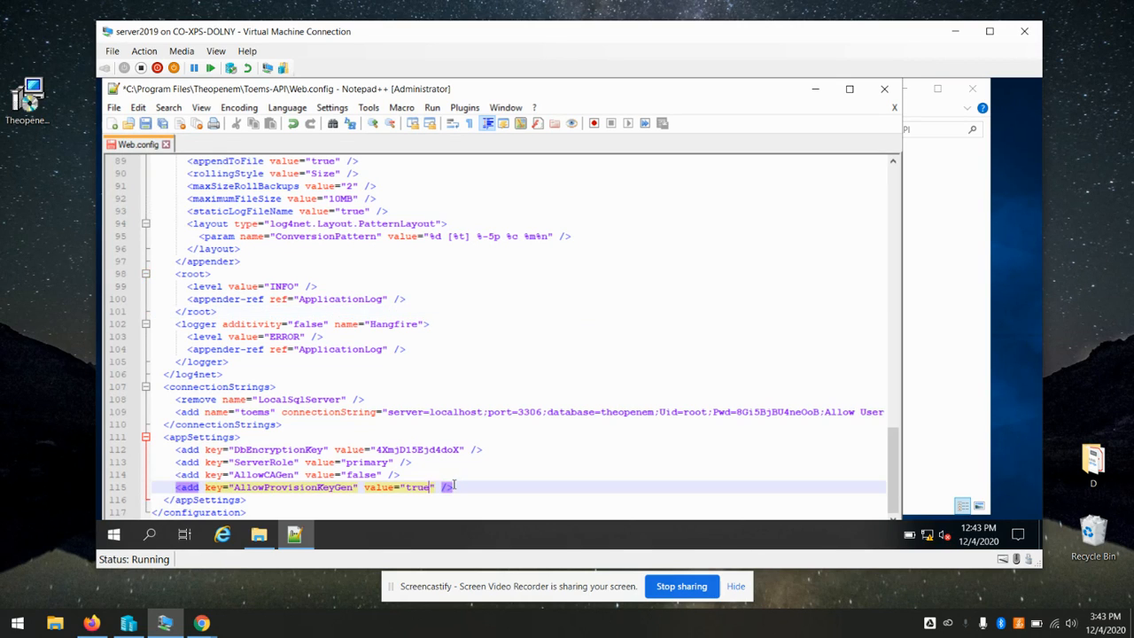
key("BackSpace")
key("BackSpace")
key("BackSpace")
key("BackSpace")
type("fals")
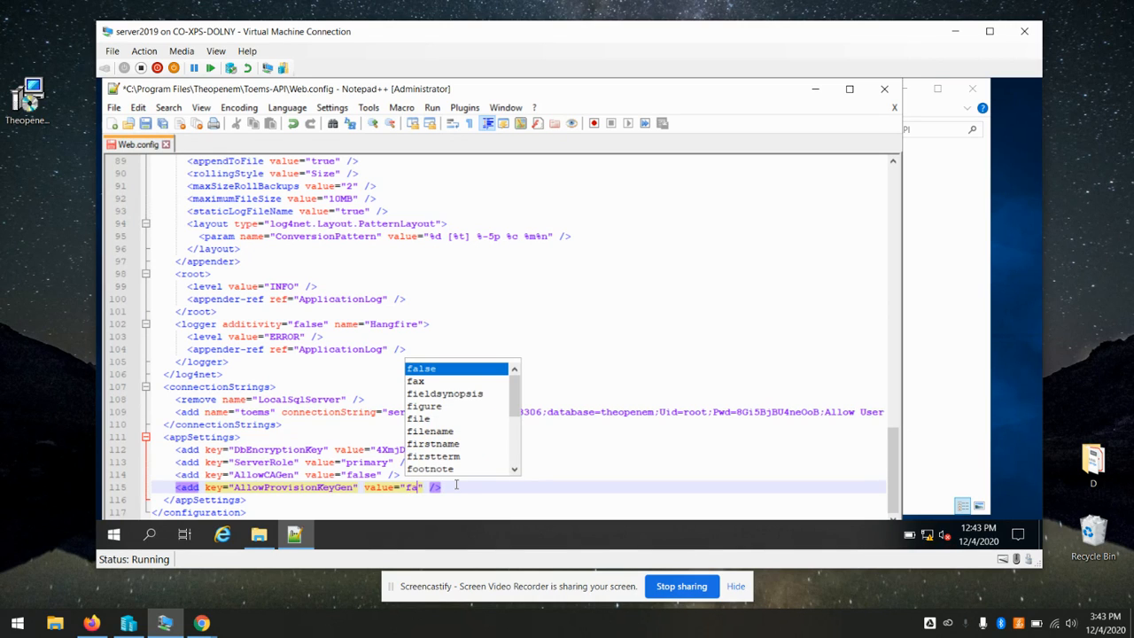
type("e")
left_click(644, 307)
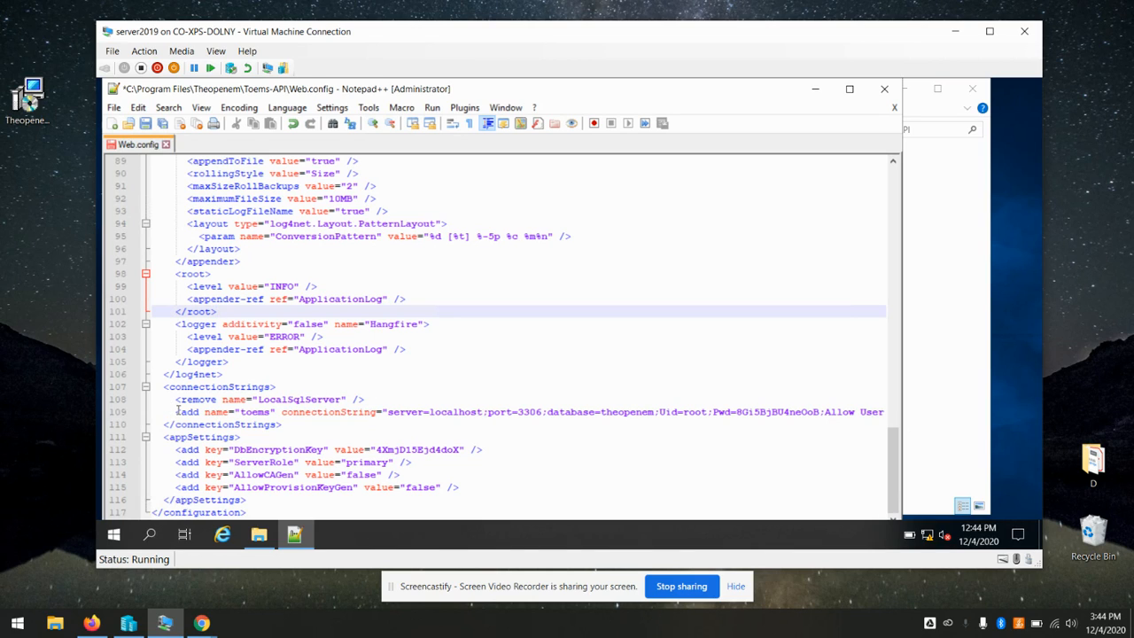
Copy the toems connection string line and save the Toems-API Web.config
left_click(115, 418)
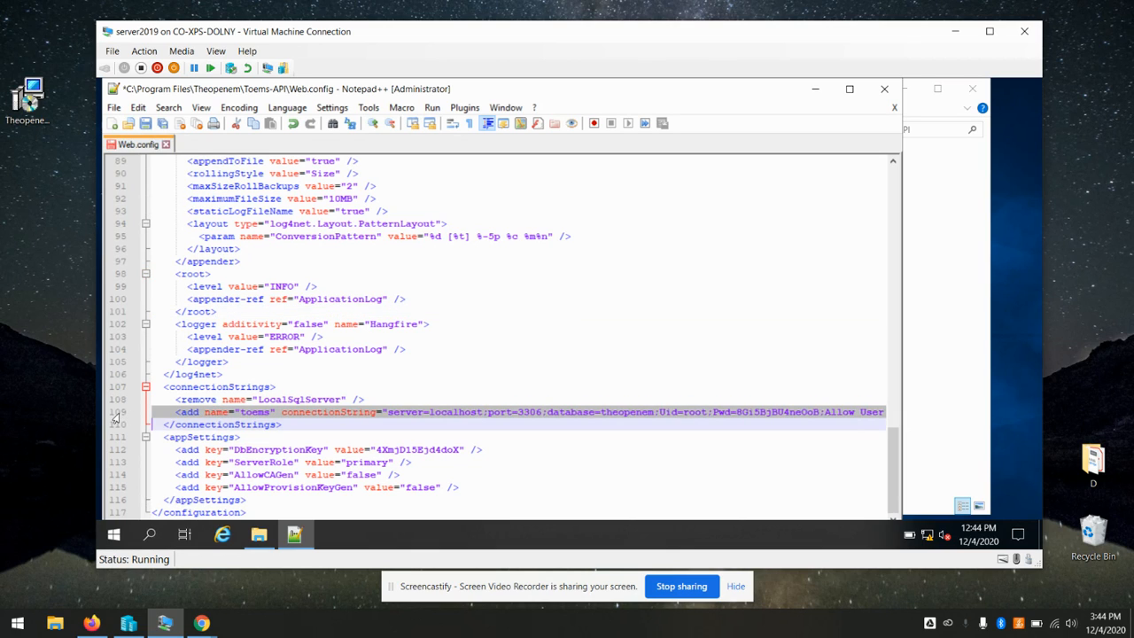
right_click(245, 413)
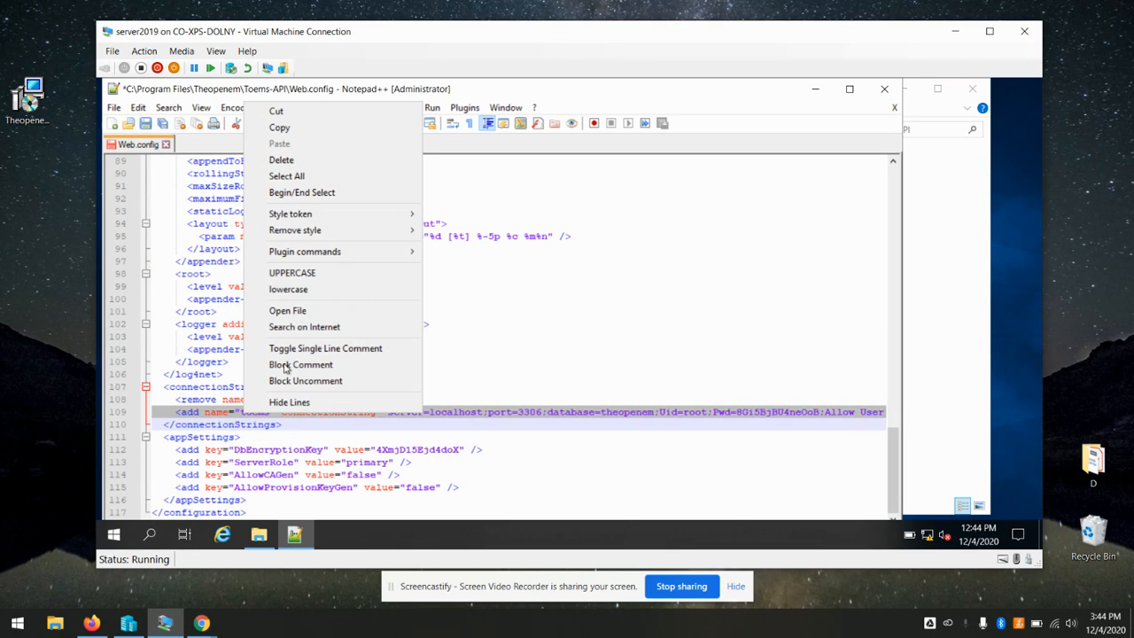
left_click(283, 128)
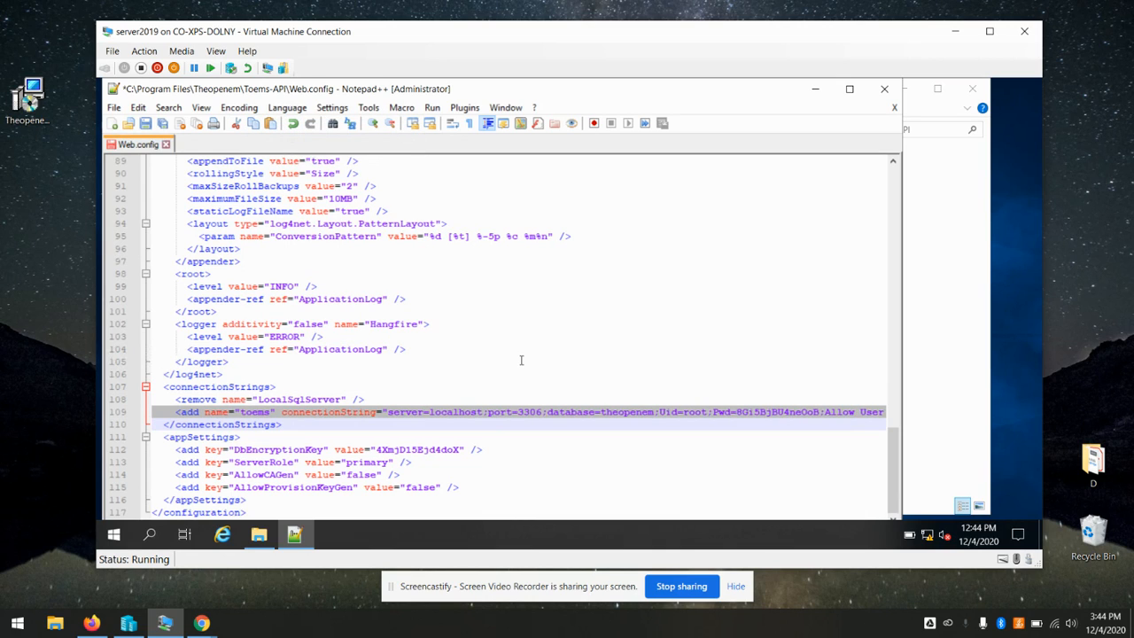
key("ctrl+s")
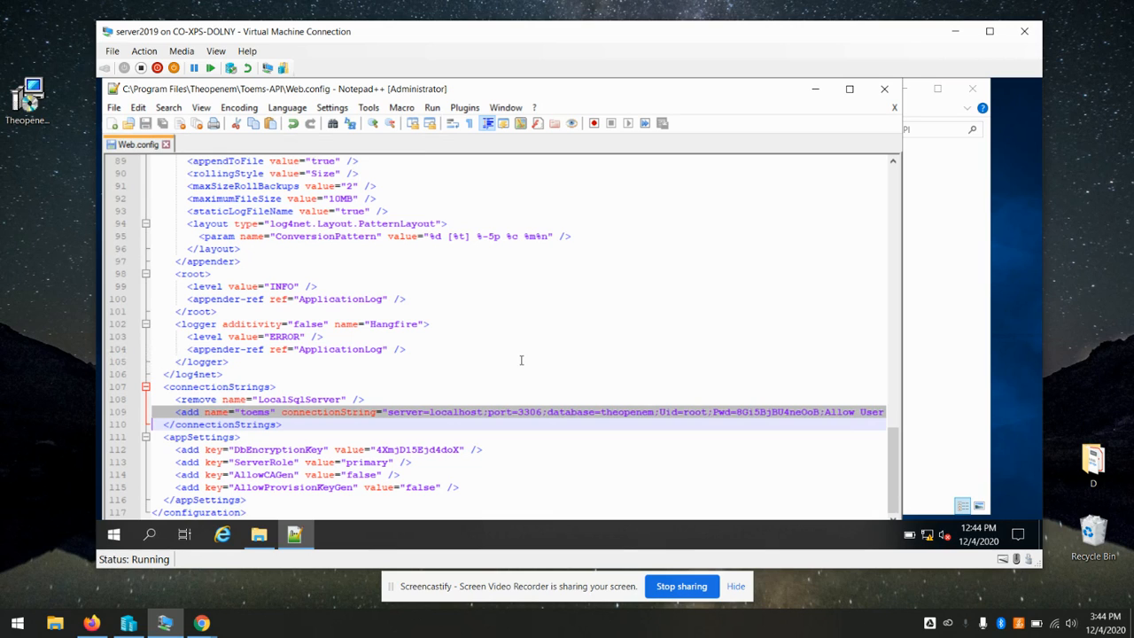
left_click(940, 270)
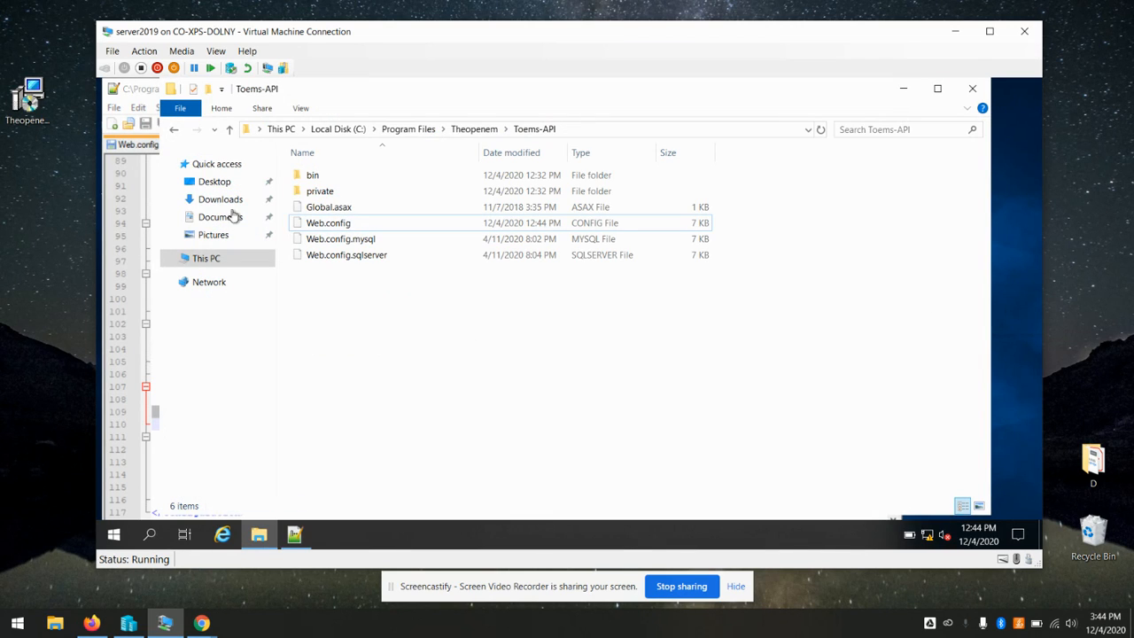
Open the Toec-API folder's Web.config in Notepad++ from the Theopenem folder
left_click(472, 135)
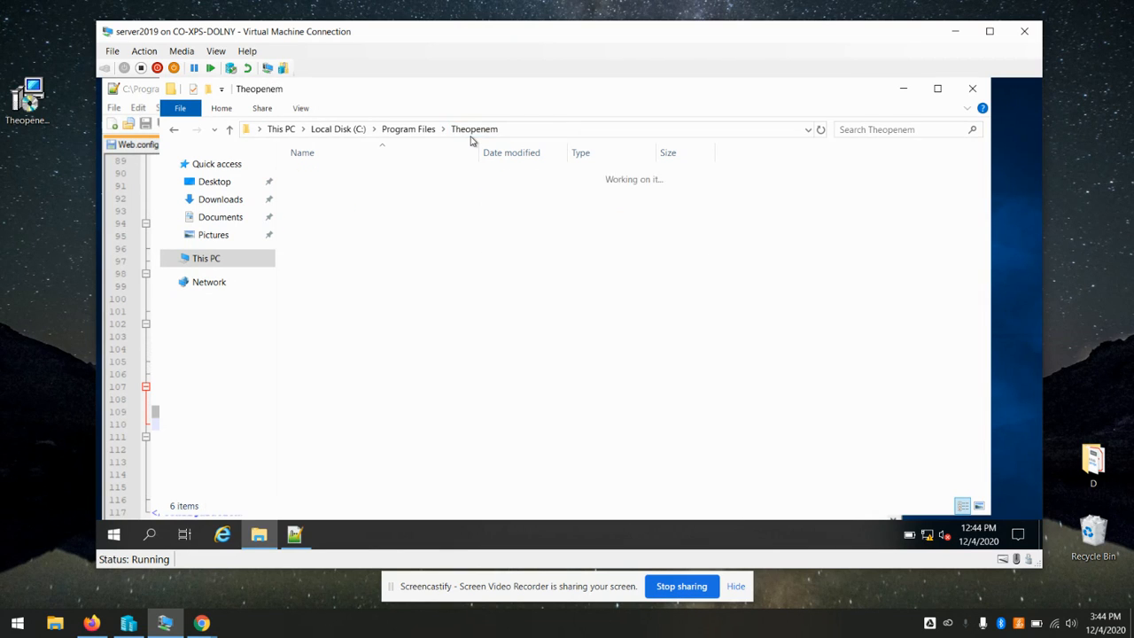
double_click(328, 209)
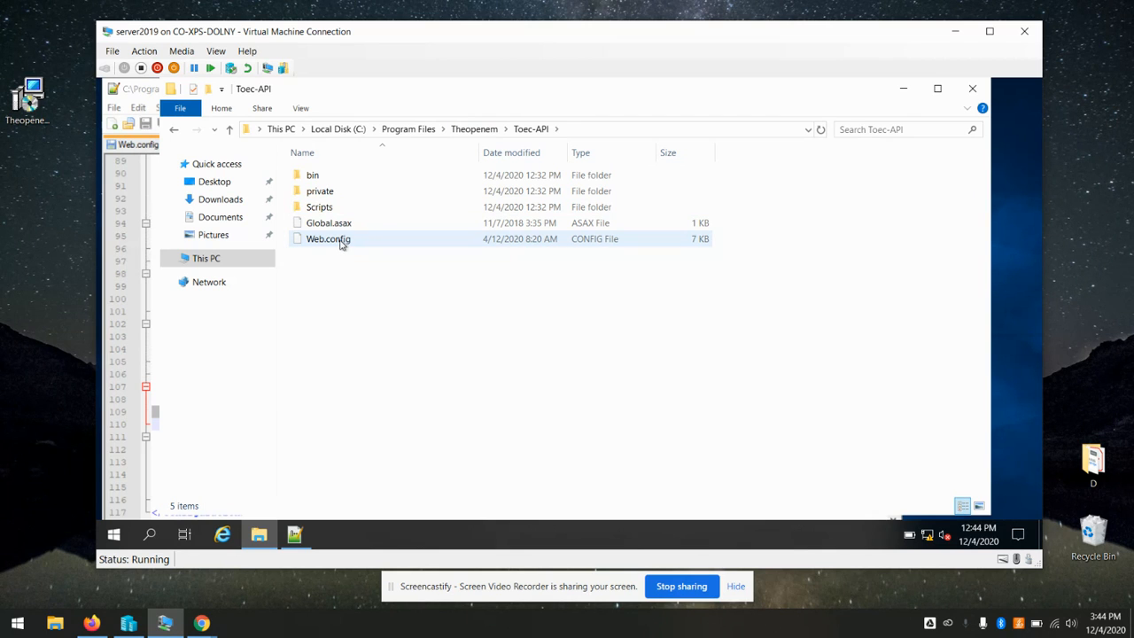
right_click(334, 244)
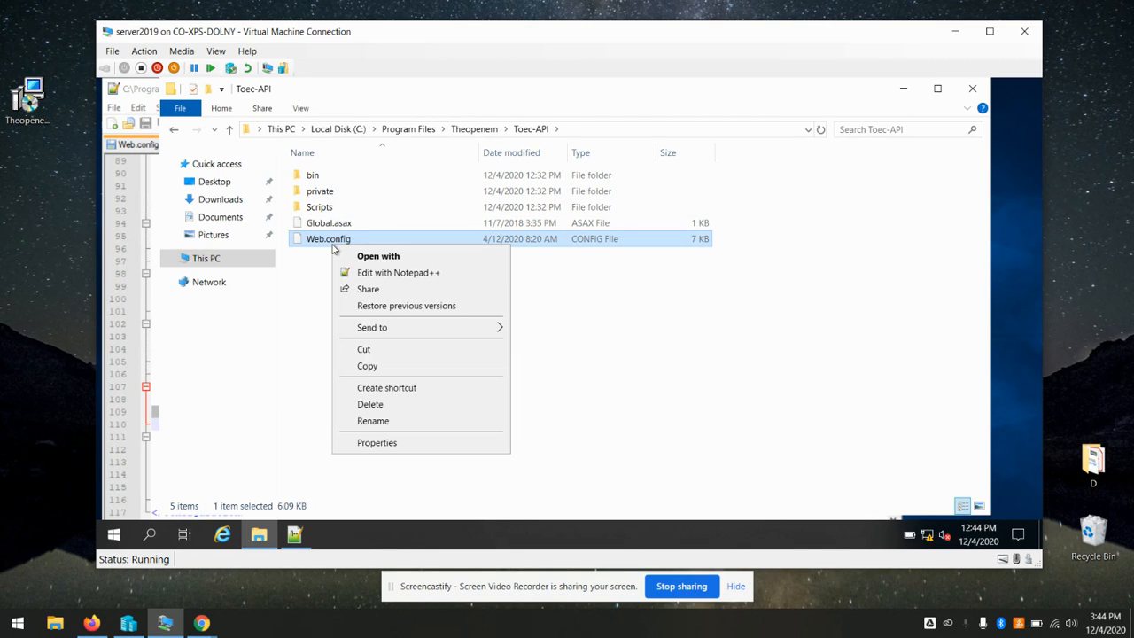
left_click(396, 272)
scroll(395, 273, "down", 20)
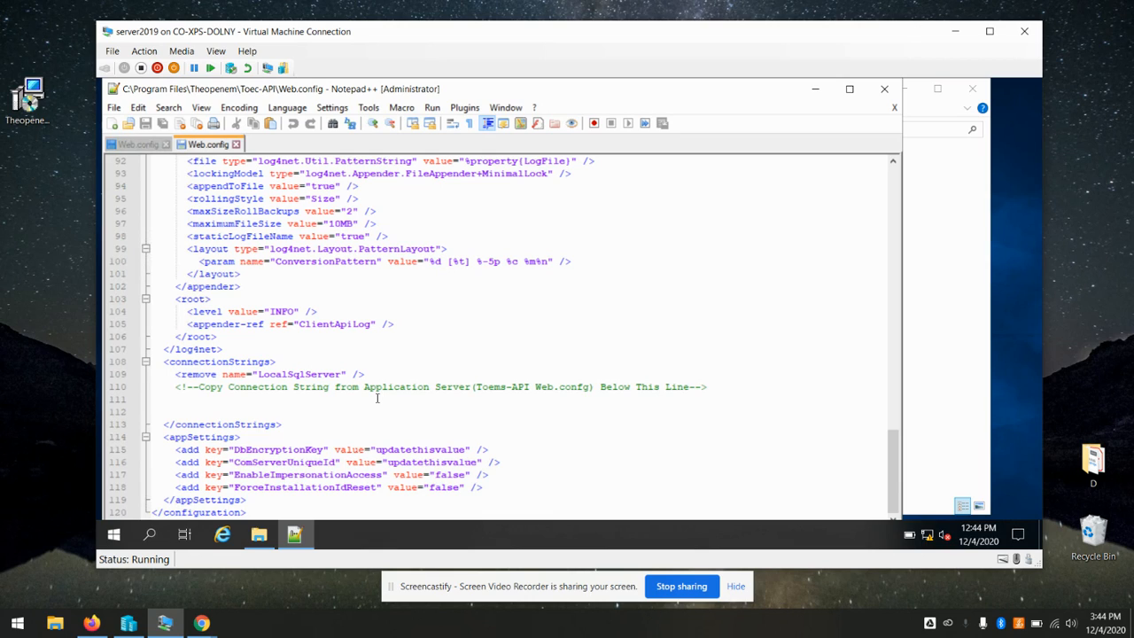
Paste the toems connection string onto the blank line below the copy-here comment
left_click(456, 400)
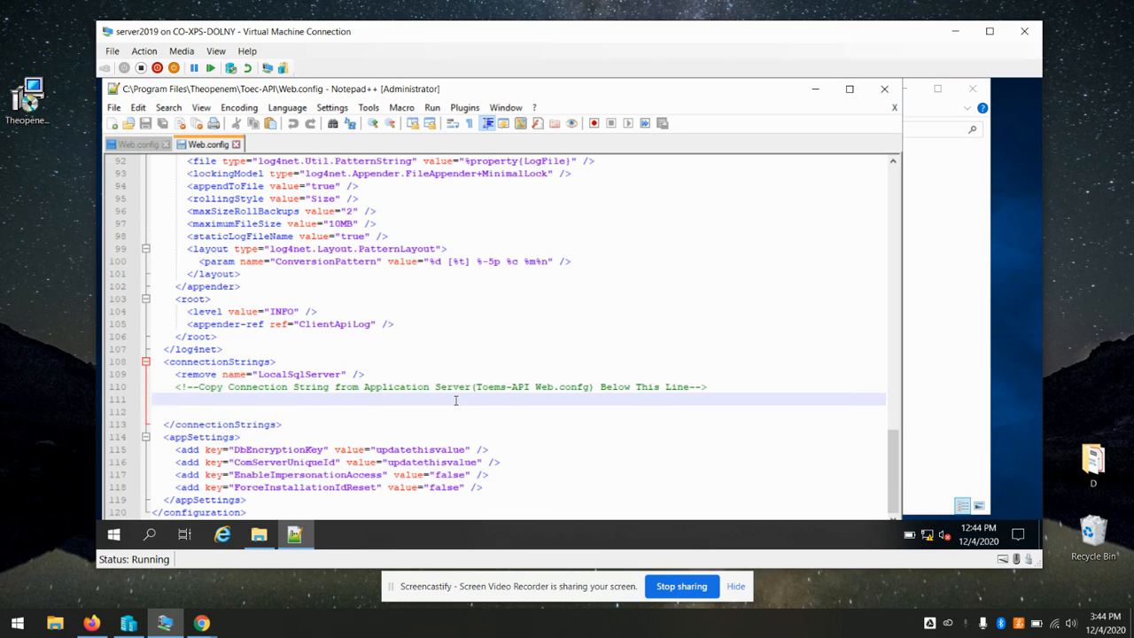
key("ctrl+v")
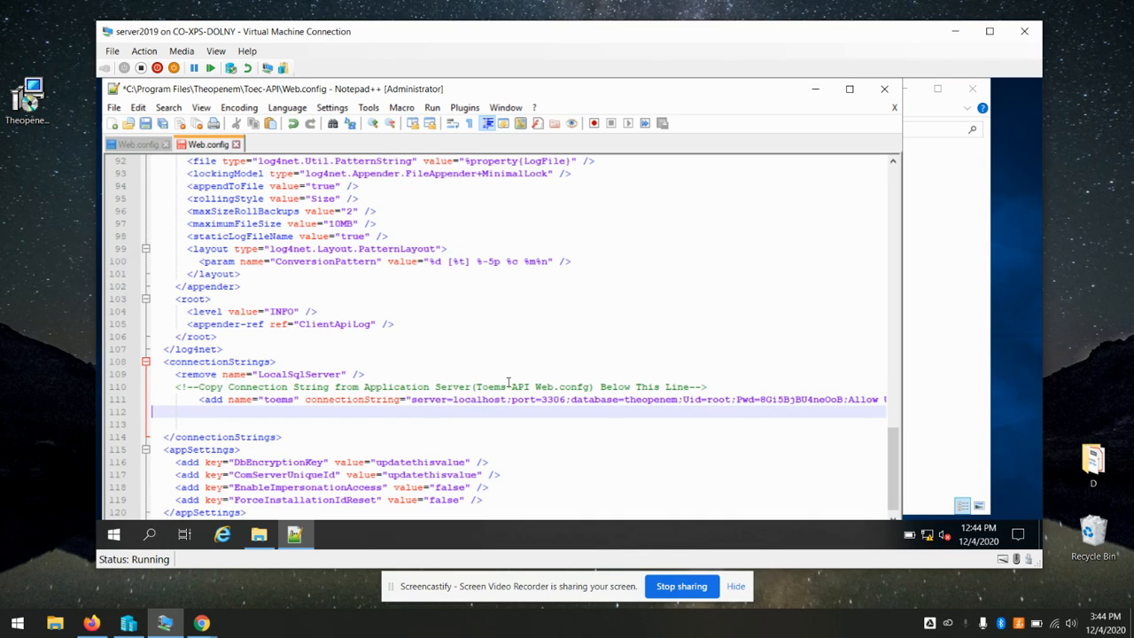
scroll(600, 322, "down", 1)
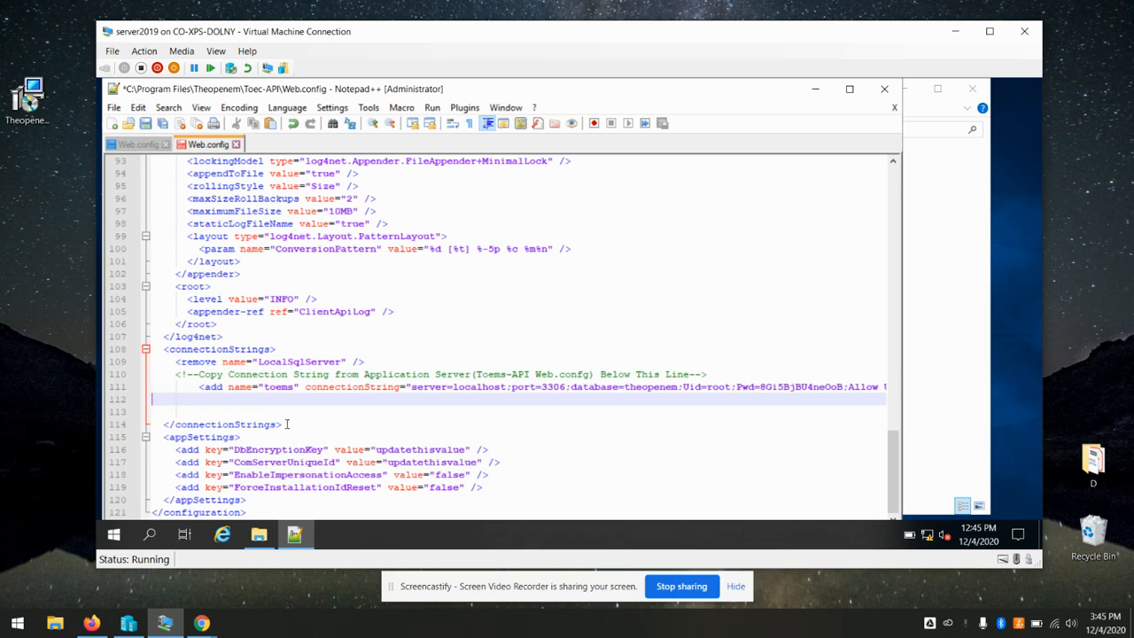
Copy the Toems-API DbEncryptionKey value into Toec-API's Web.config, replacing updatethisvalue
left_click(137, 145)
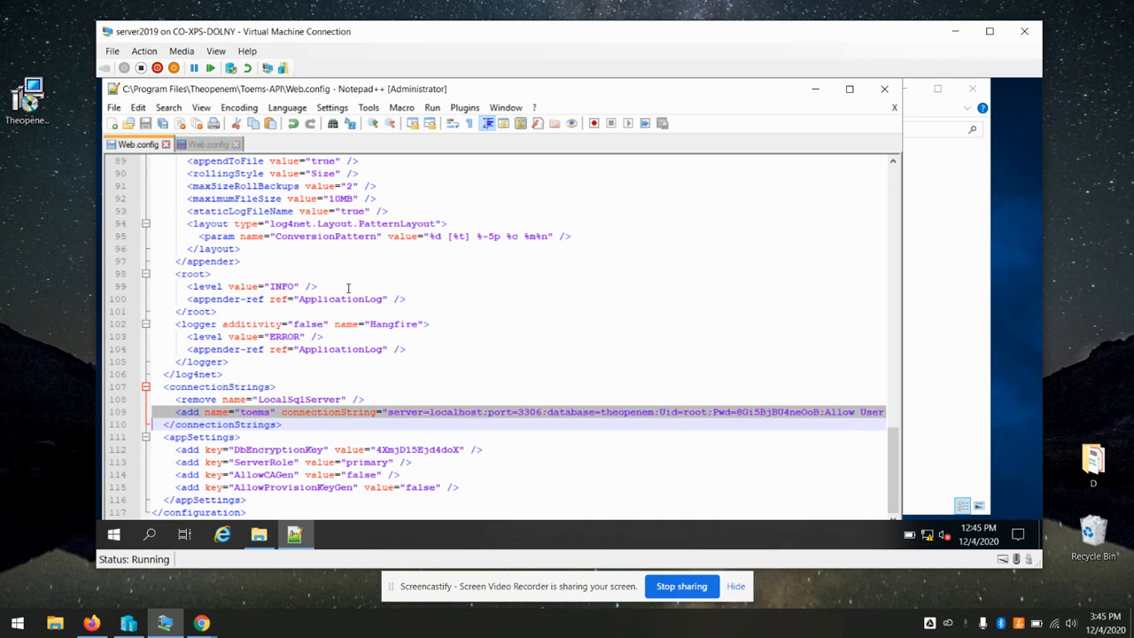
left_click(395, 450)
double_click(409, 450)
left_click(420, 450)
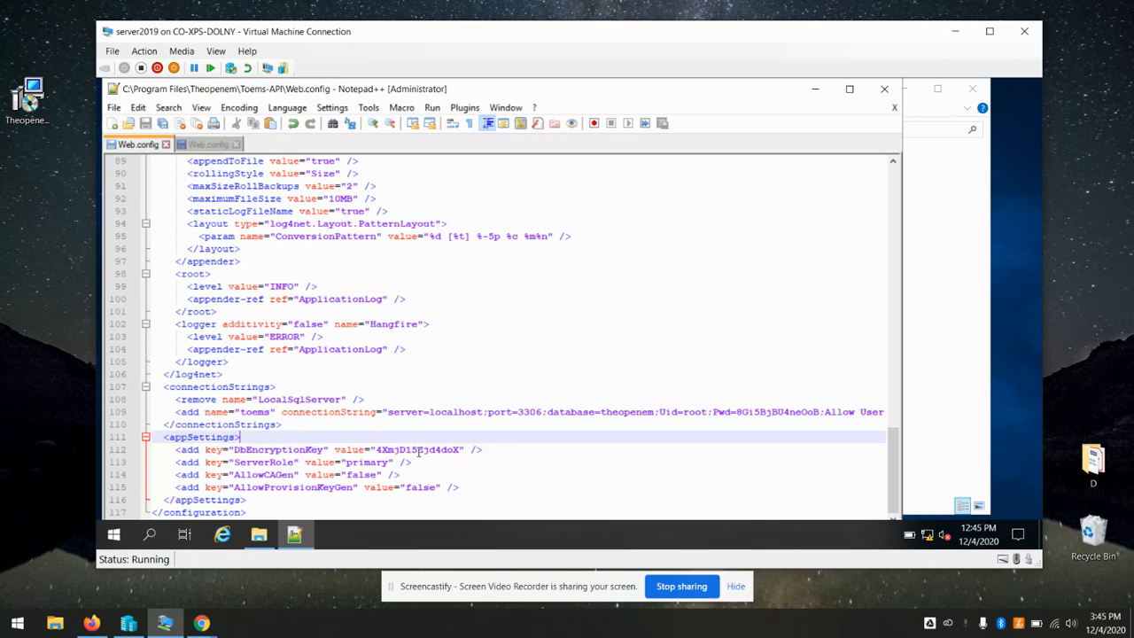
double_click(419, 450)
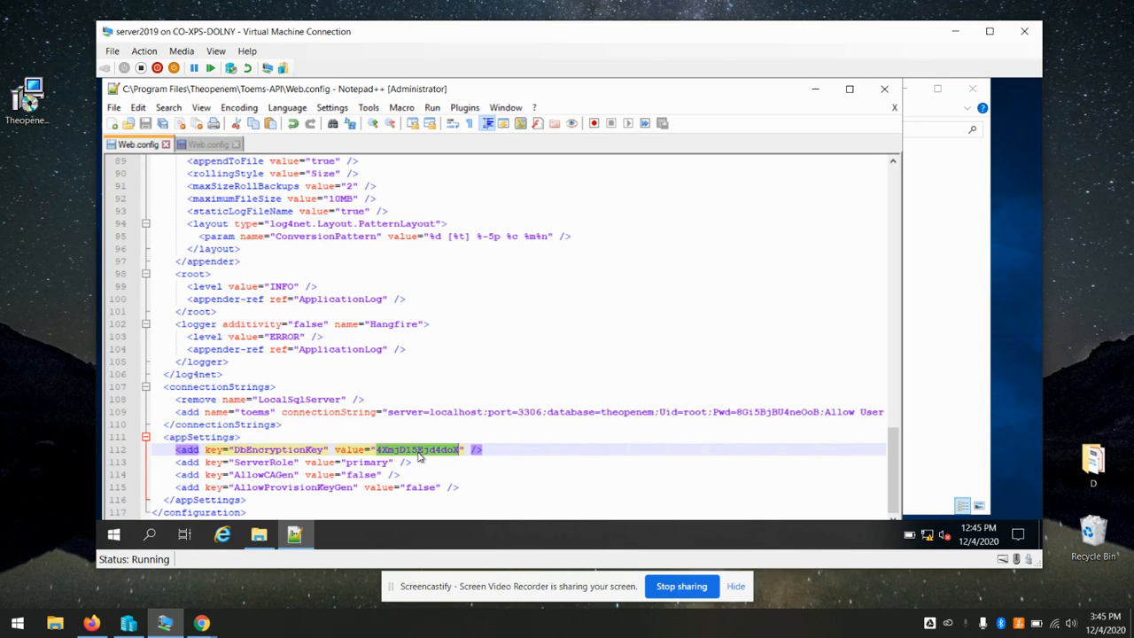
left_click(209, 147)
left_click(467, 449)
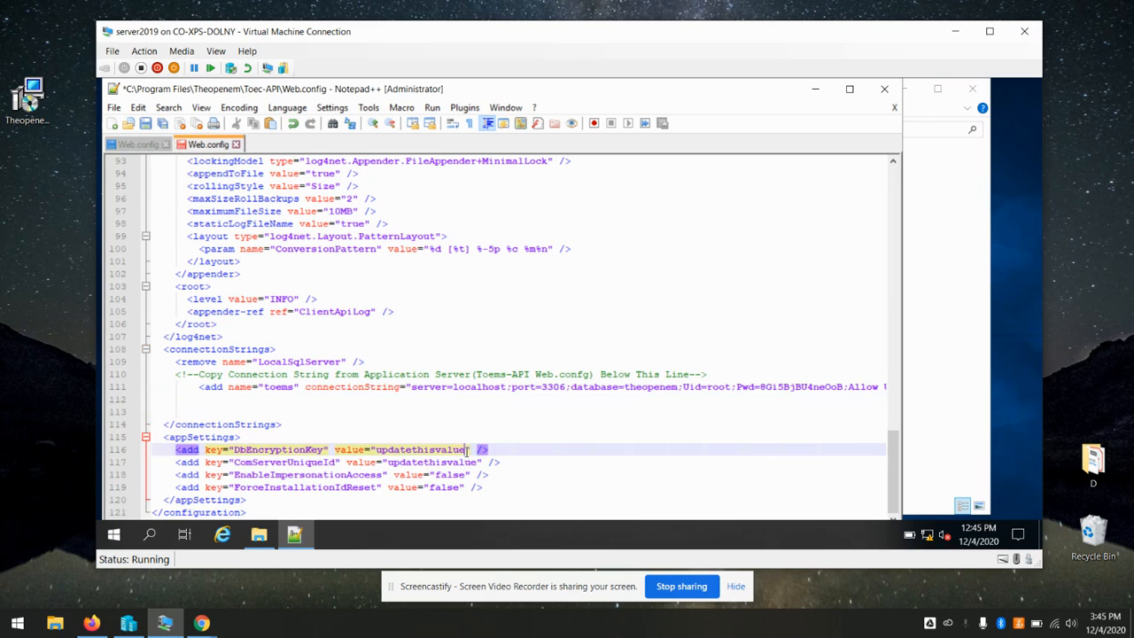
key("BackSpace")
key("BackSpace")
key("BackSpace")
key("BackSpace")
key("BackSpace")
key("BackSpace")
key("BackSpace")
key("BackSpace")
key("BackSpace")
key("BackSpace")
key("BackSpace")
key("BackSpace")
key("BackSpace")
key("BackSpace")
key("BackSpace")
key("ctrl+v")
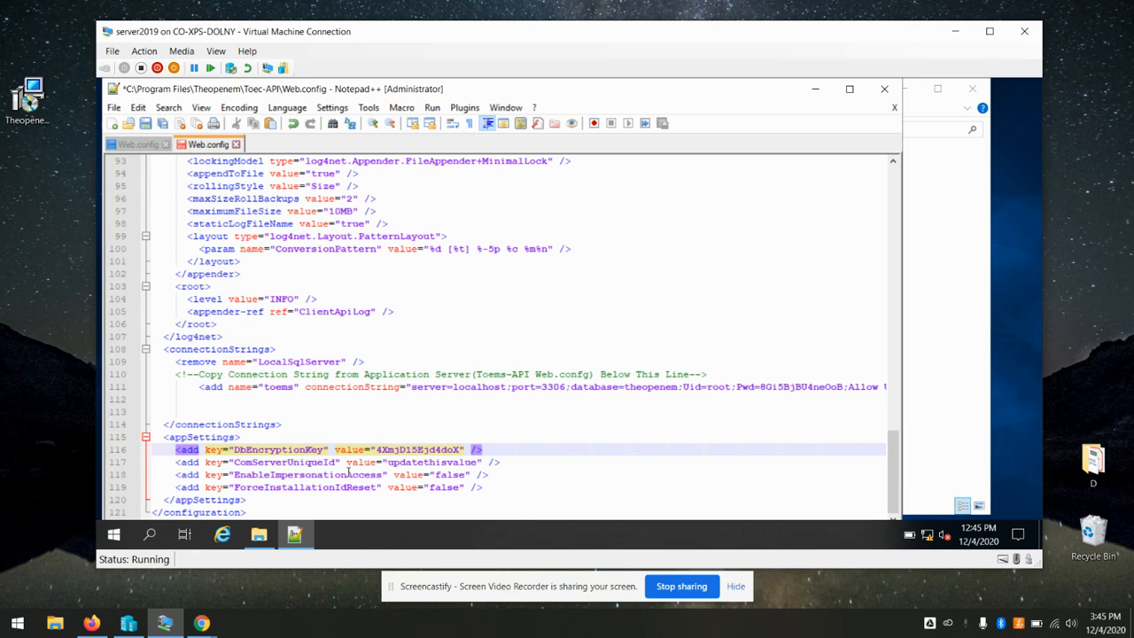
left_click(93, 625)
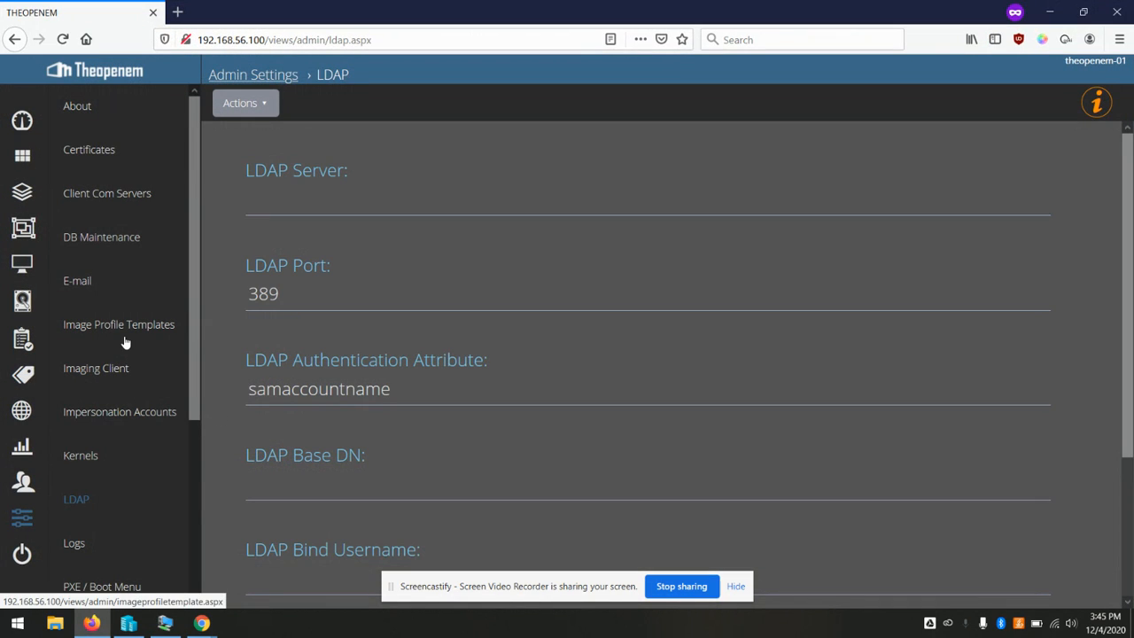
Sign in to the Theopenem web console with the admin username and password
left_click(99, 195)
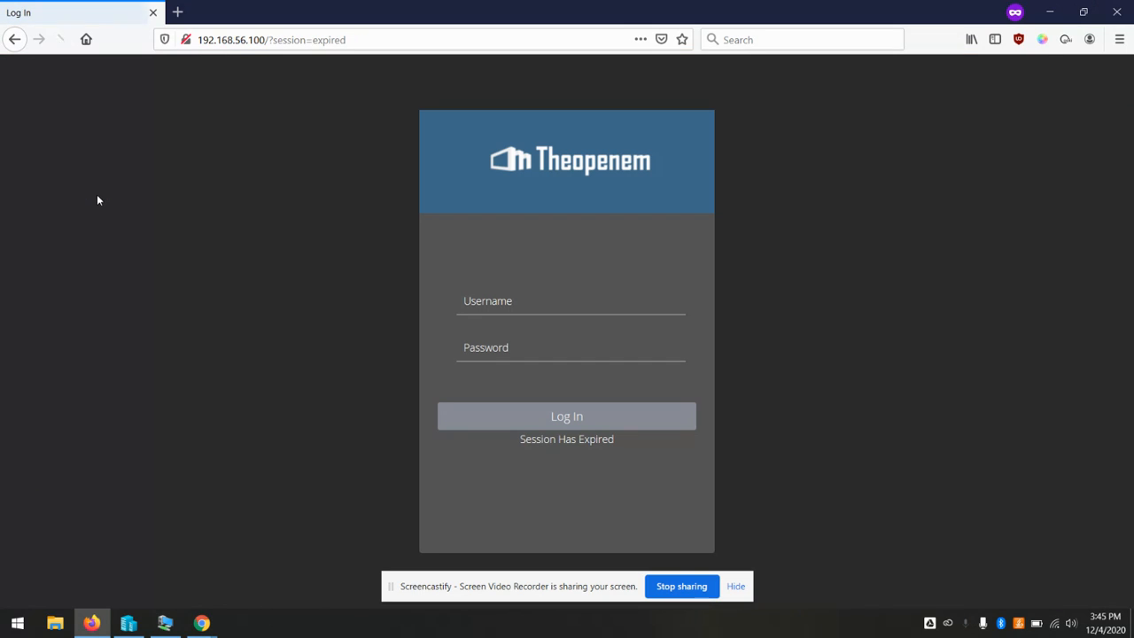
left_click(526, 295)
type("toemsadmin")
key("Tab")
type("********")
key("Return")
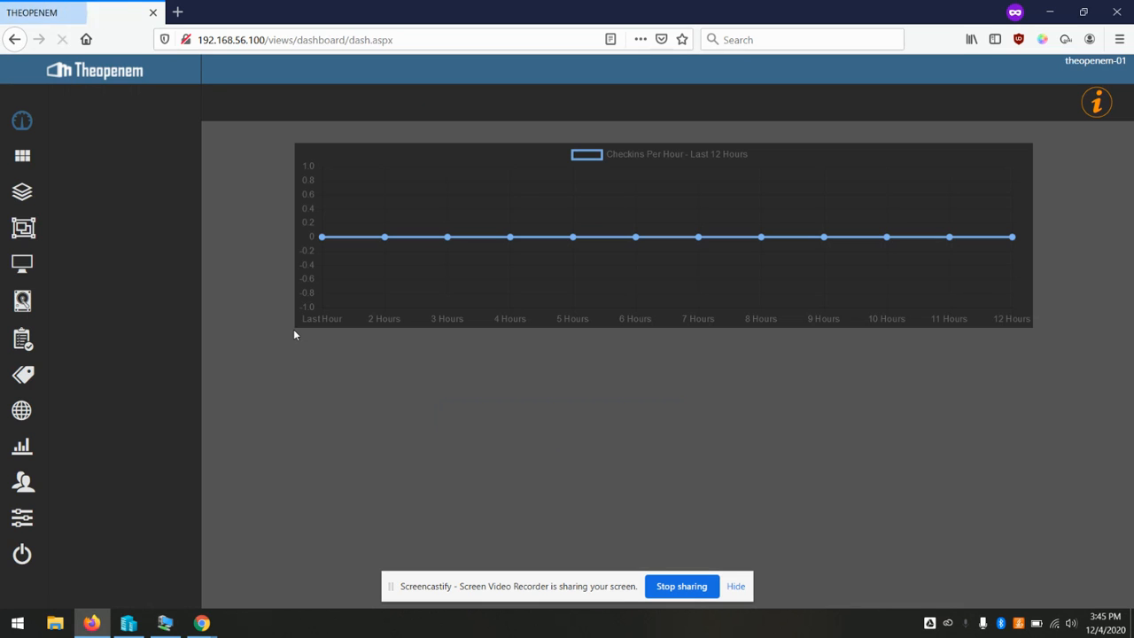
Open theopenem-01_com1 under Client Com Servers and select its Unique ID
left_click(23, 520)
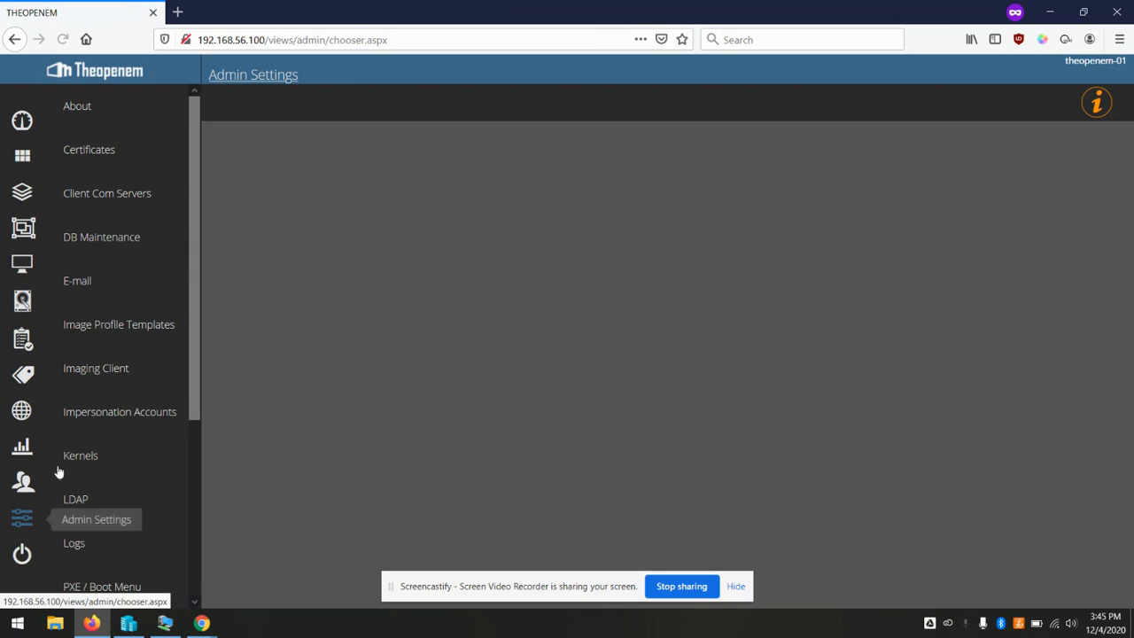
left_click(124, 197)
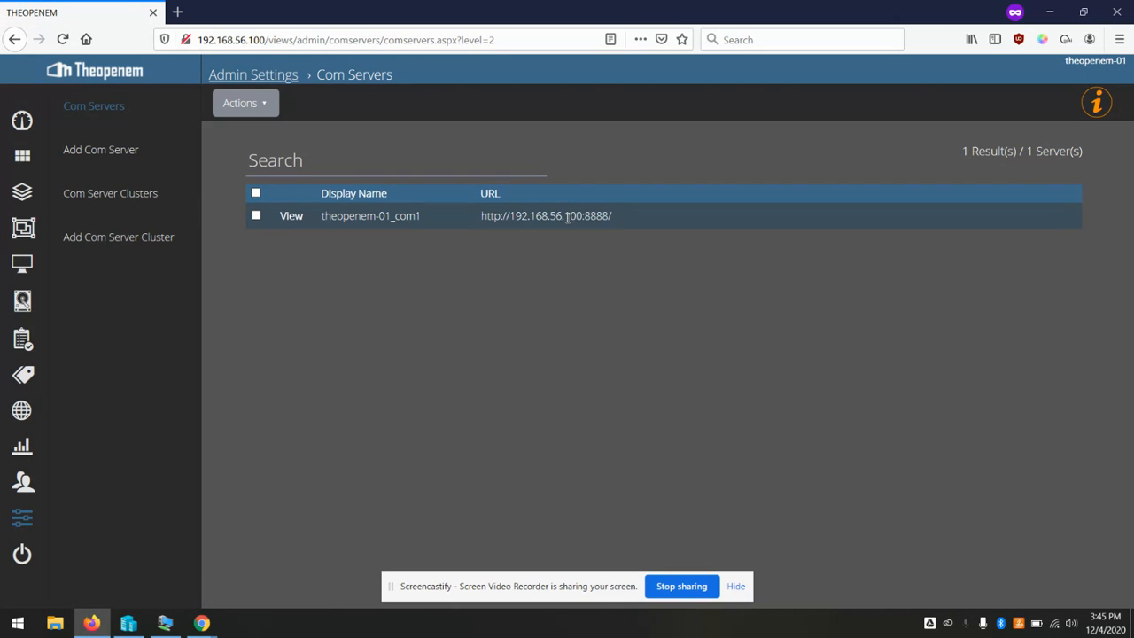
left_click(299, 219)
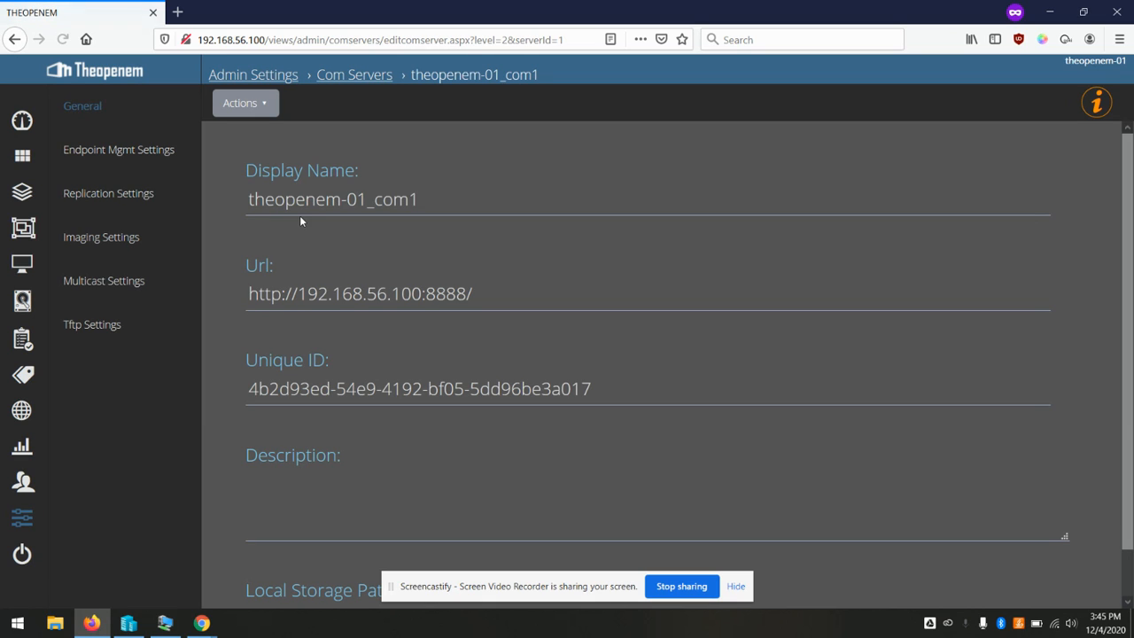
triple_click(346, 390)
key("ctrl+c")
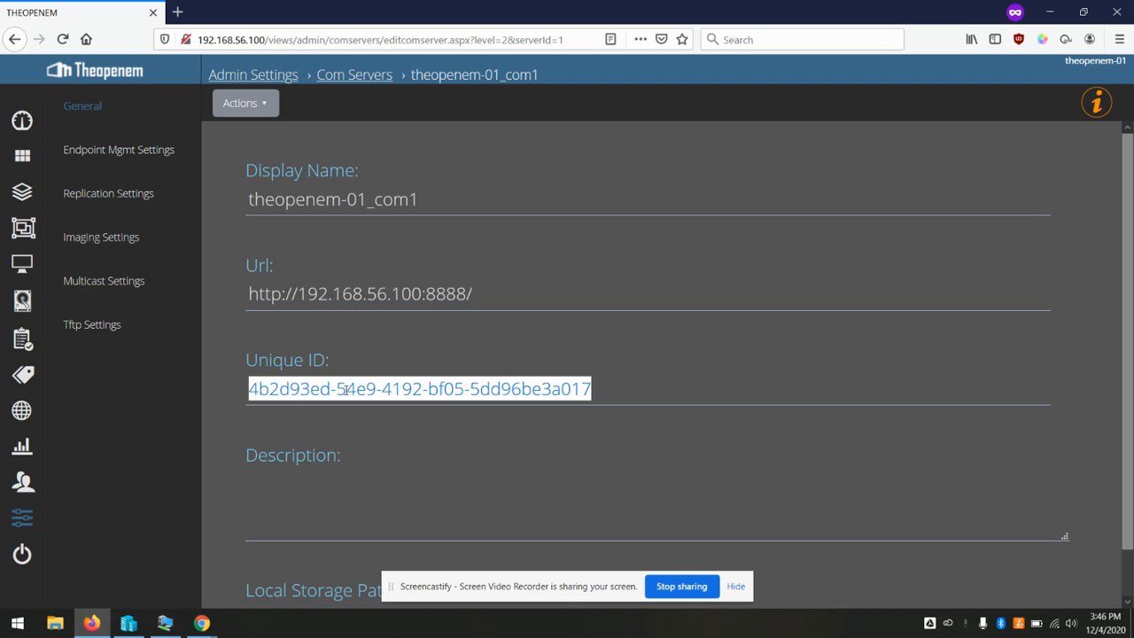
left_click(165, 623)
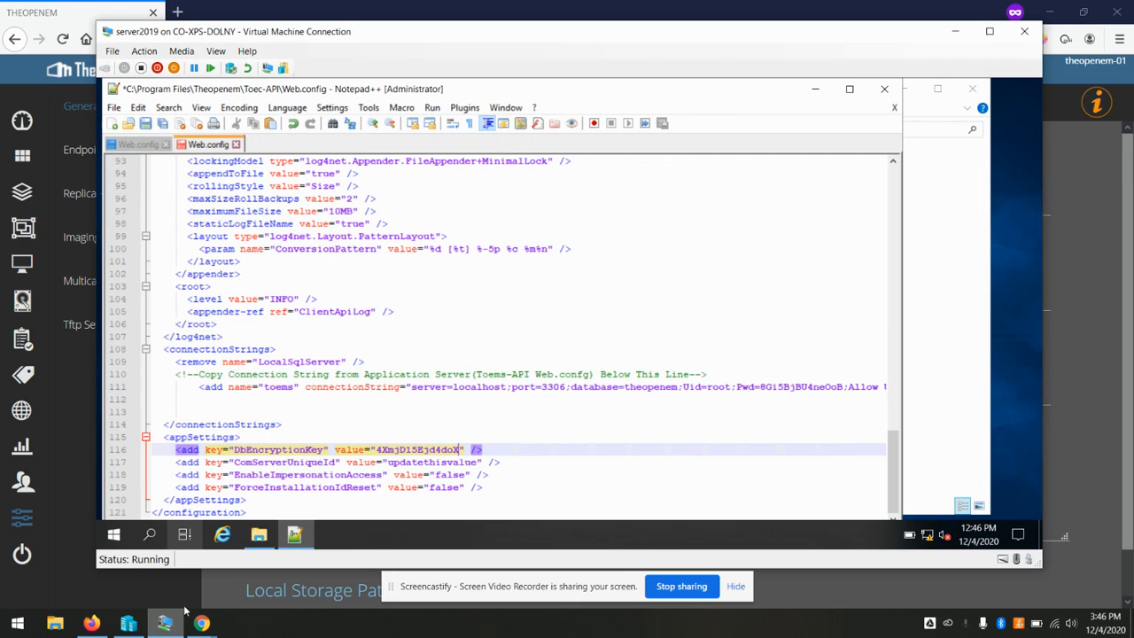
Replace the ComServerUniqueId placeholder with the com server's Unique ID and save Web.config
left_click(476, 463)
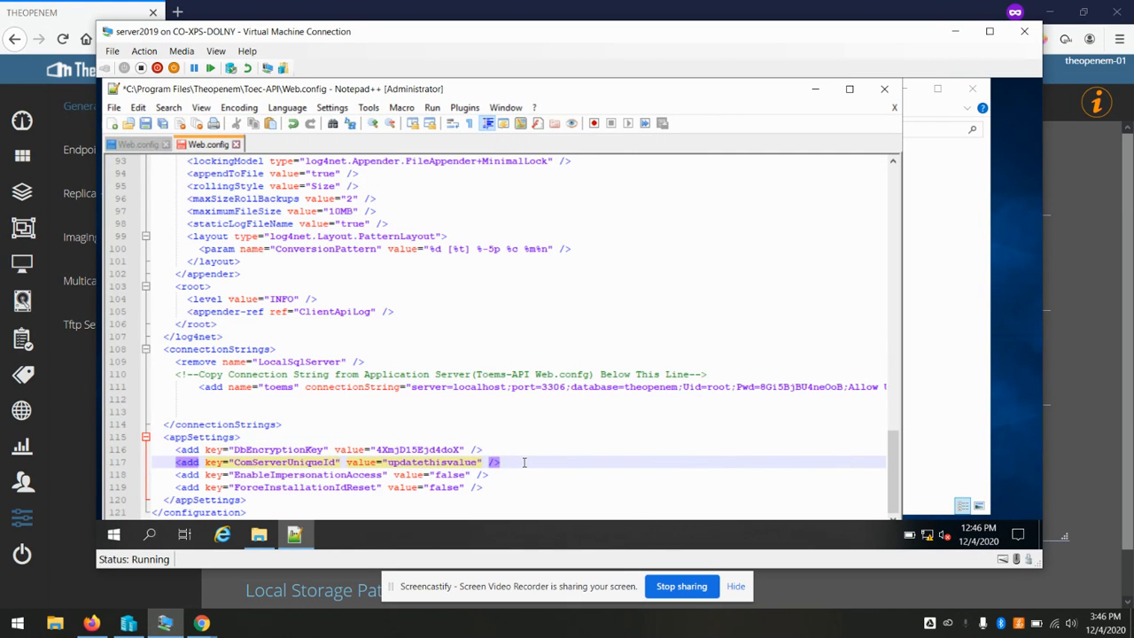
key("BackSpace")
key("BackSpace")
key("BackSpace")
key("BackSpace")
key("BackSpace")
key("BackSpace")
key("BackSpace")
key("BackSpace")
key("BackSpace")
key("BackSpace")
key("BackSpace")
key("BackSpace")
key("BackSpace")
key("BackSpace")
key("BackSpace")
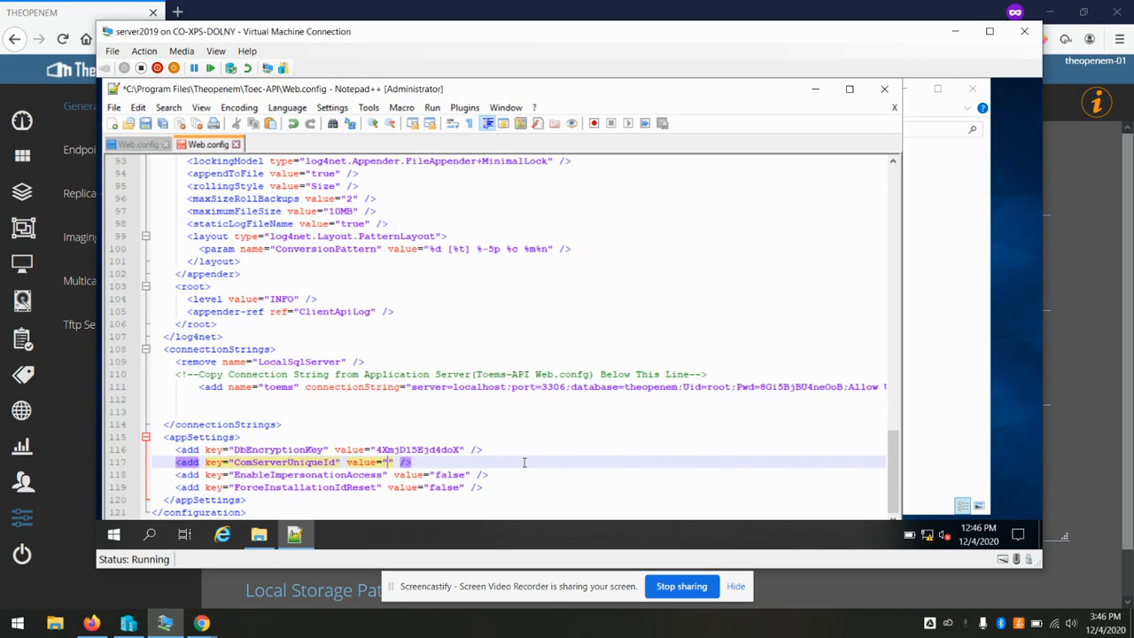
key("ctrl+v")
key("ctrl+s")
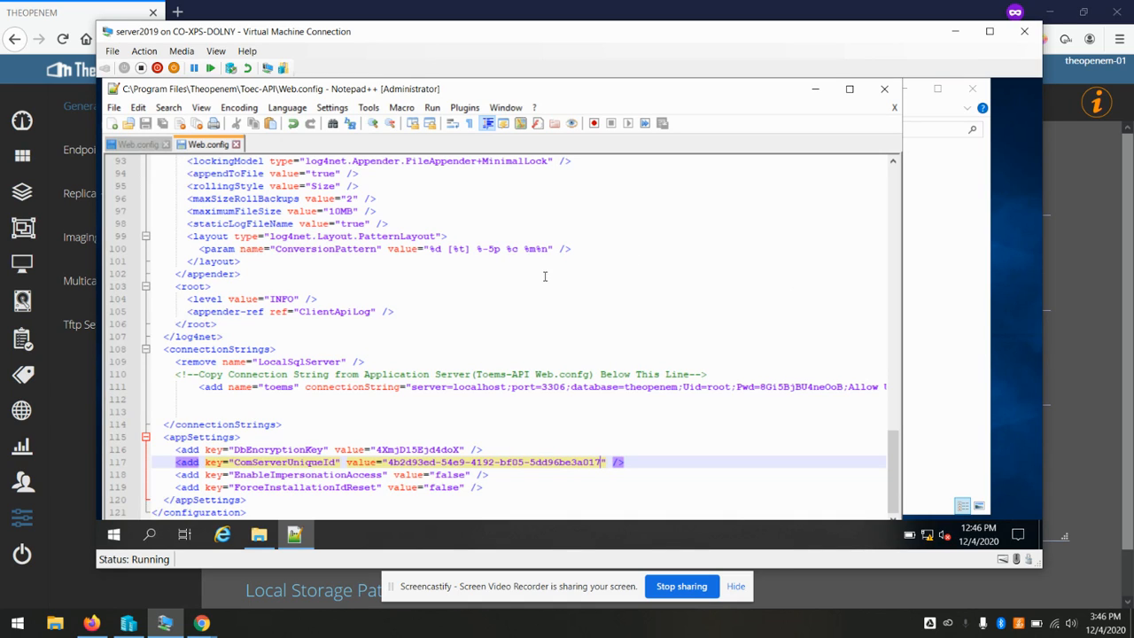
left_click(447, 18)
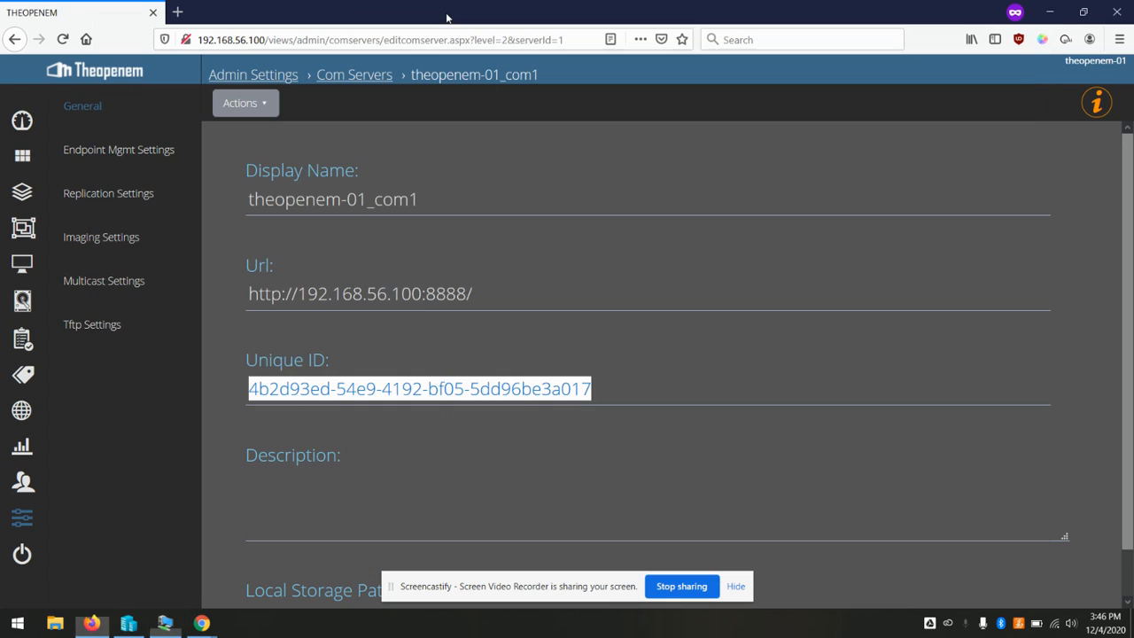
Load 192.168.56.100:8888/Provision/VerifyDb in a private tab and select the returned 60
left_click(178, 11)
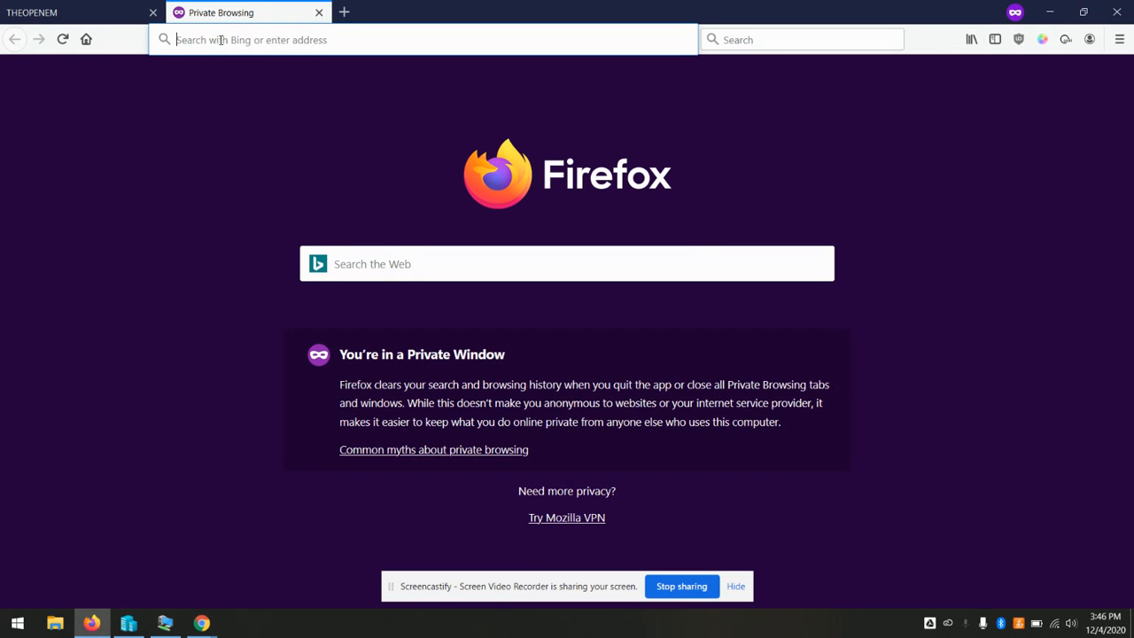
left_click(220, 40)
type("192.168.56.100/")
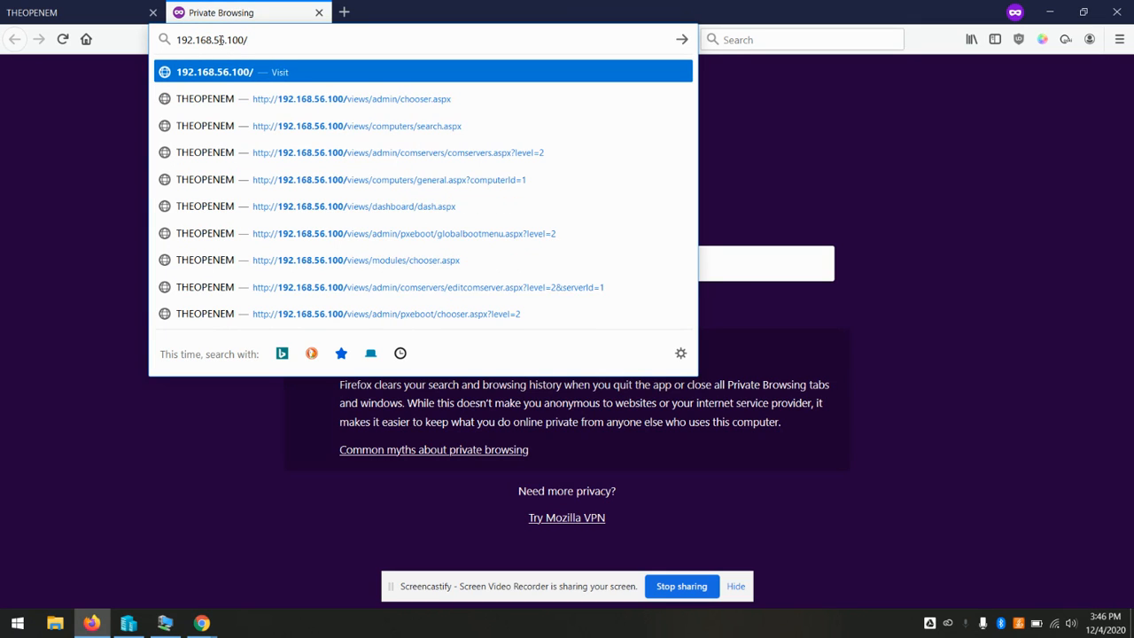
key("BackSpace")
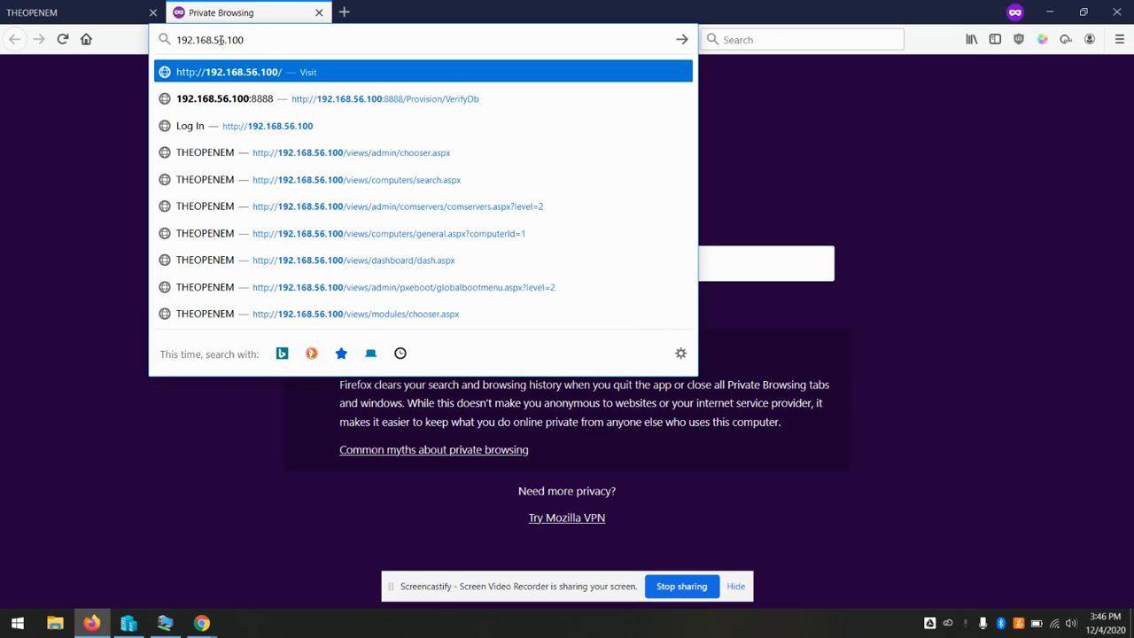
type(":8888")
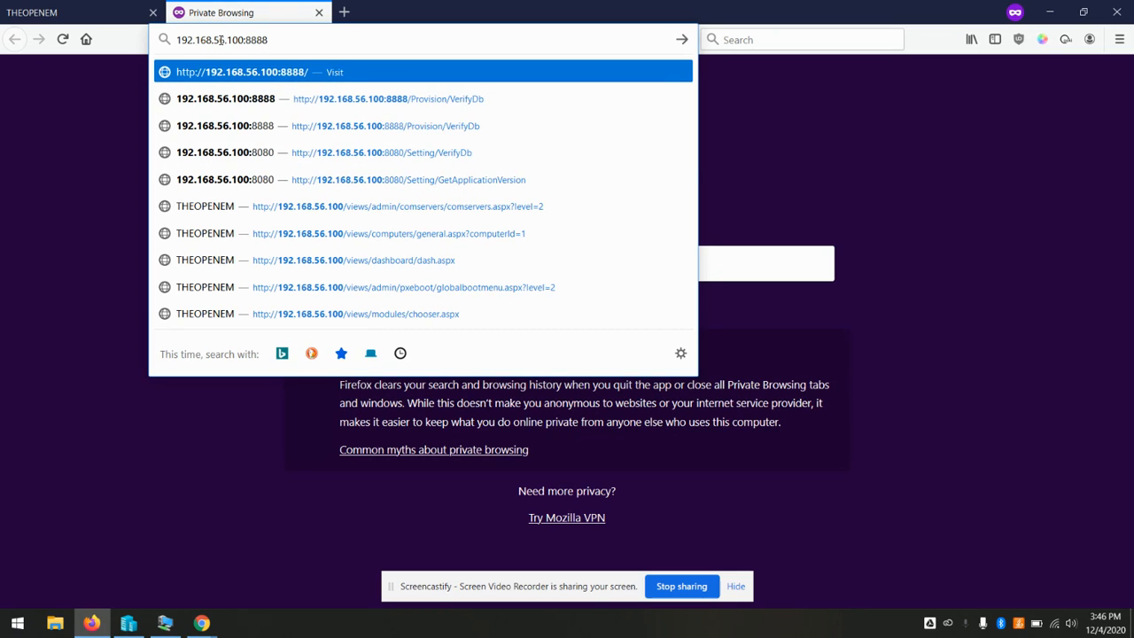
type("/Provision/")
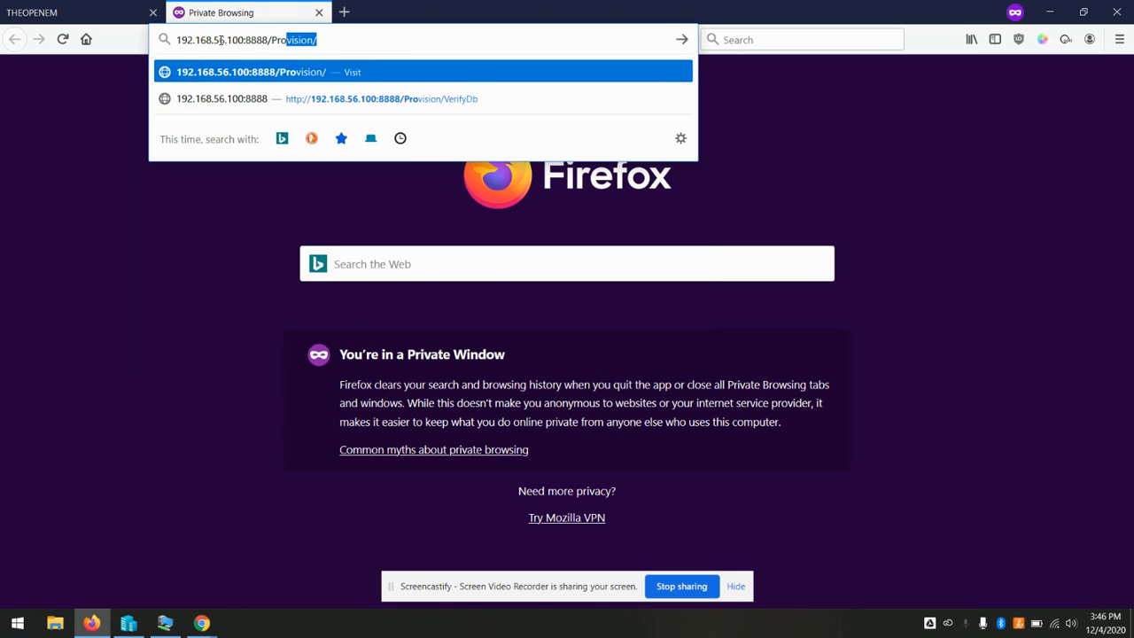
key("End")
key("Down")
key("Return")
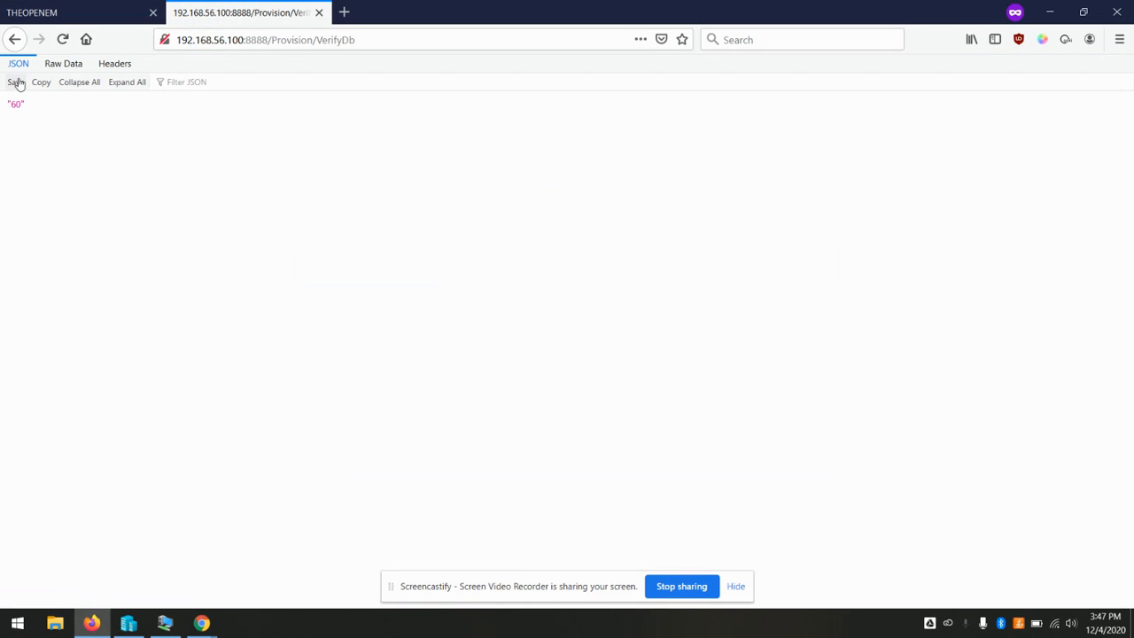
left_click_drag(33, 106, 1, 105)
left_click(161, 622)
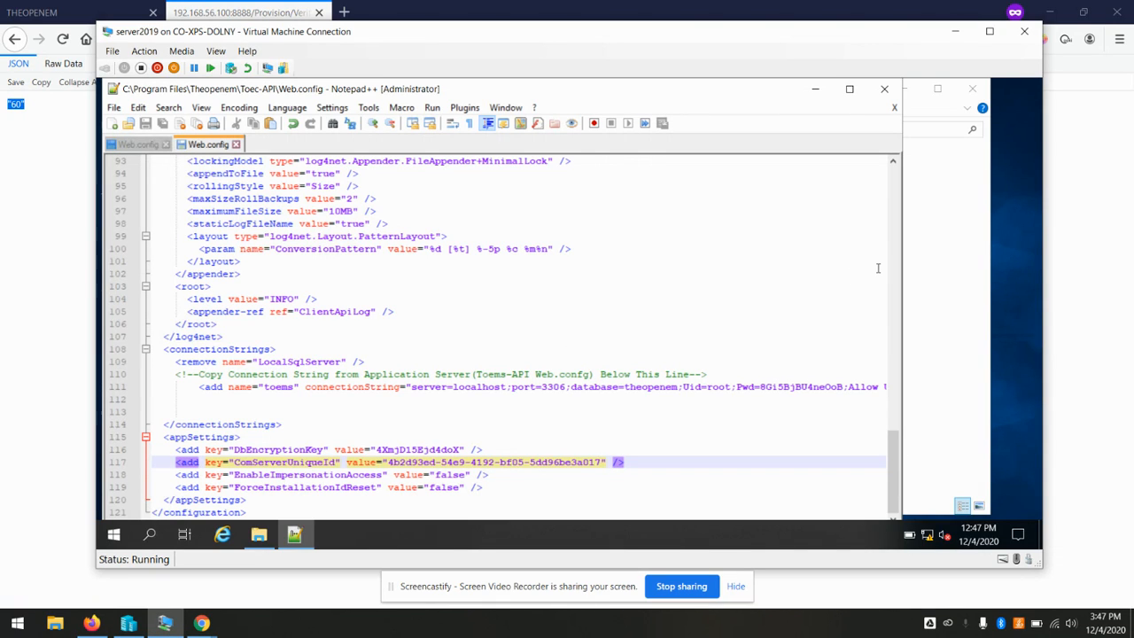
Close Notepad++ and Explorer, start Internet Explorer past its setup prompt, and enter 192.168.56.100
left_click(884, 89)
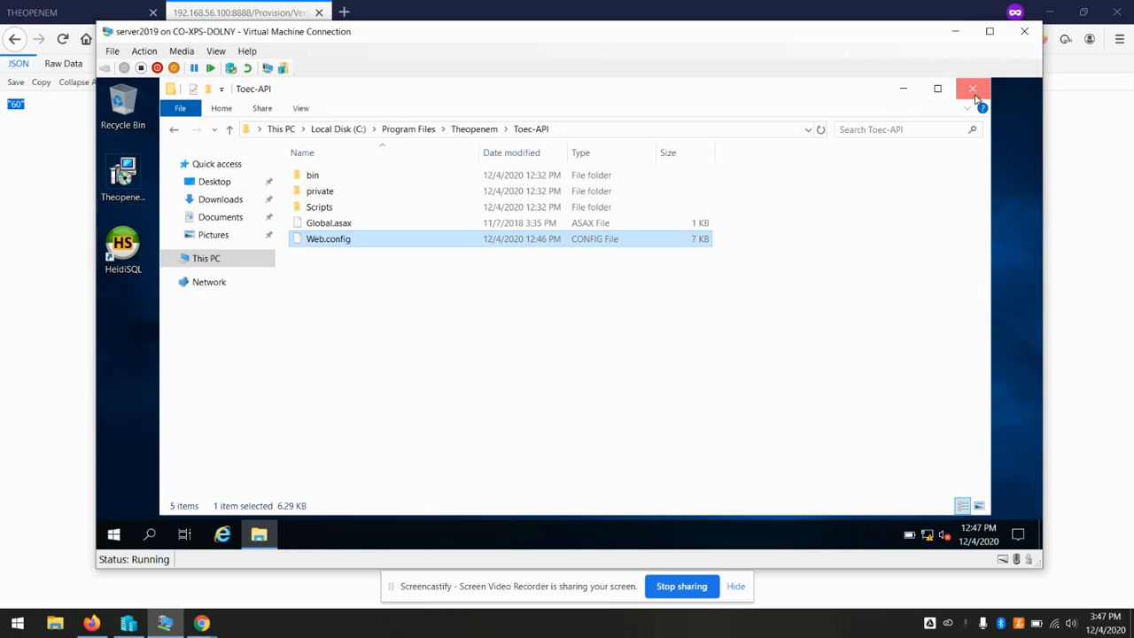
left_click(972, 90)
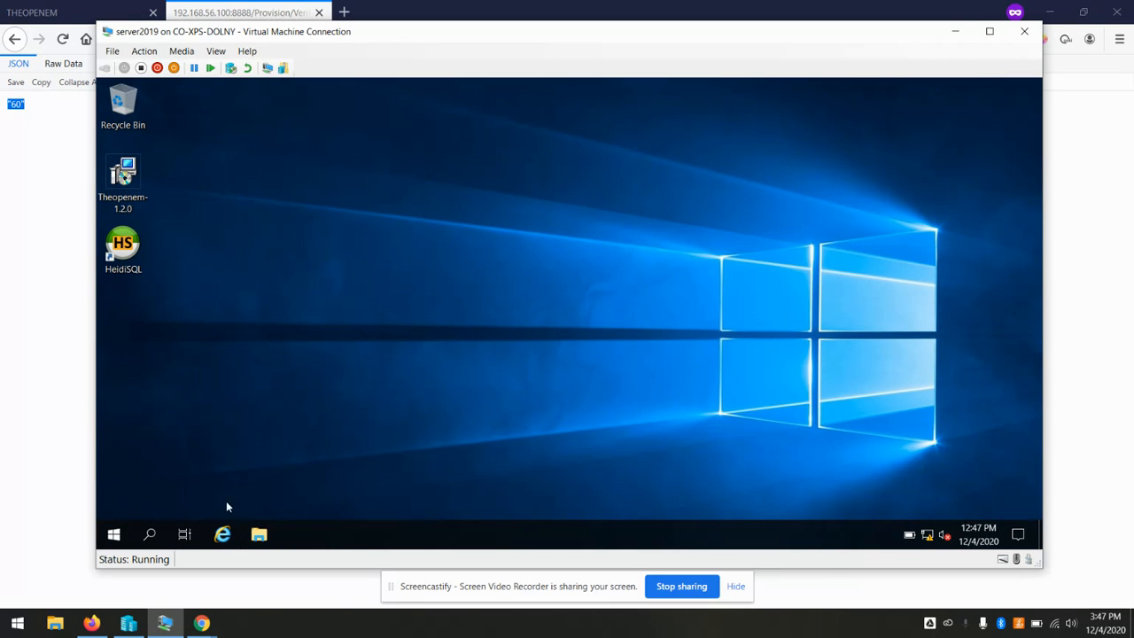
left_click(221, 536)
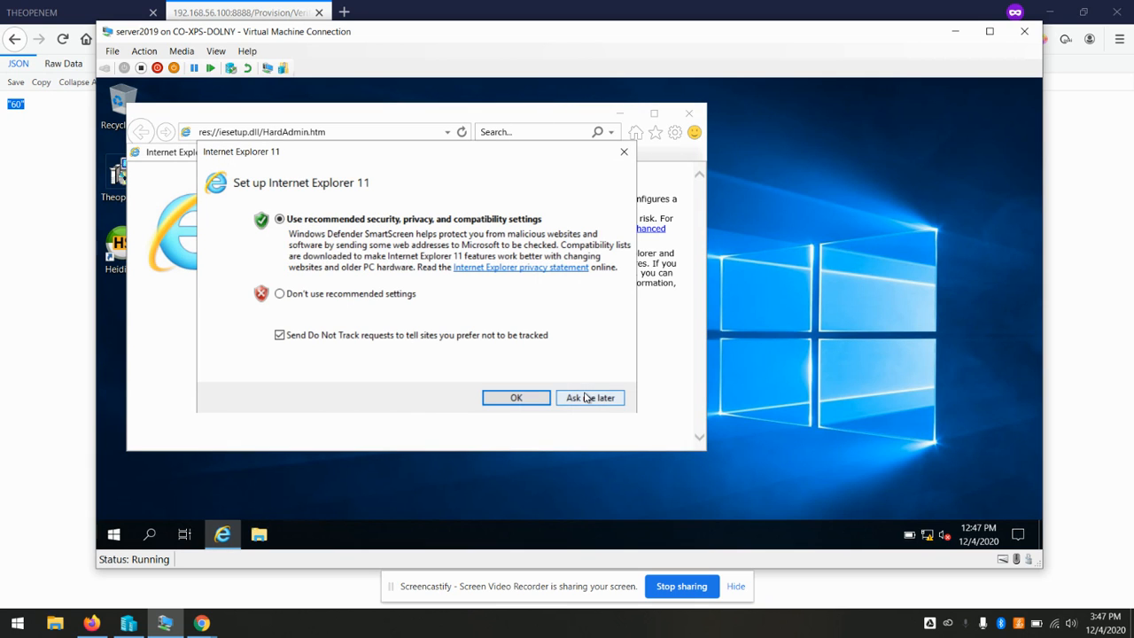
left_click(585, 397)
left_click_drag(480, 121, 564, 117)
left_click(457, 131)
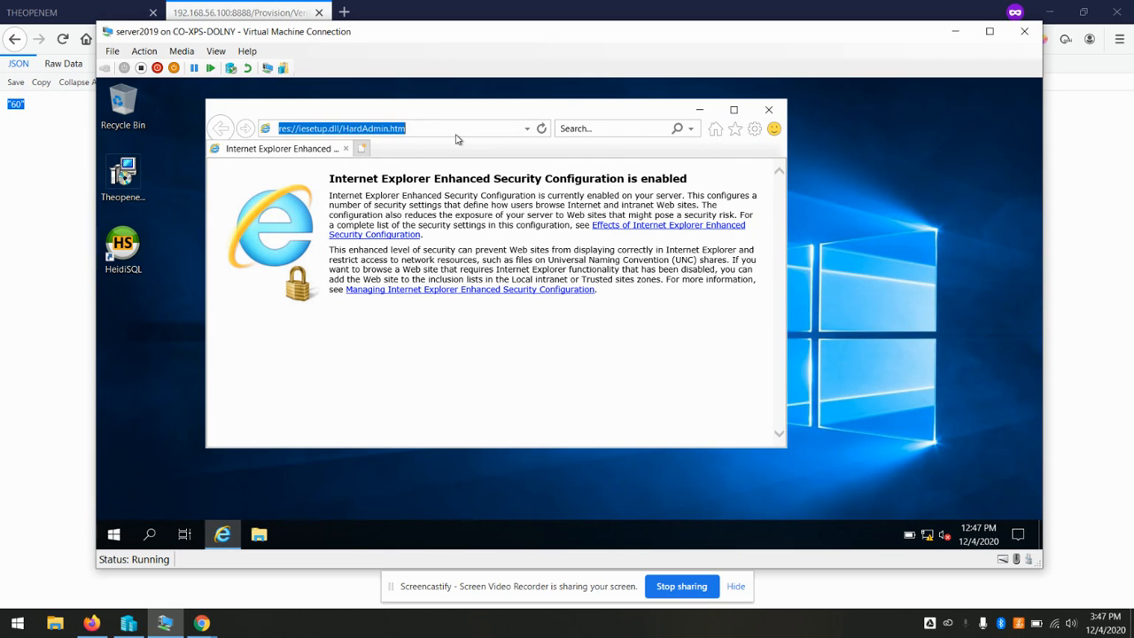
type("192.168.56.100")
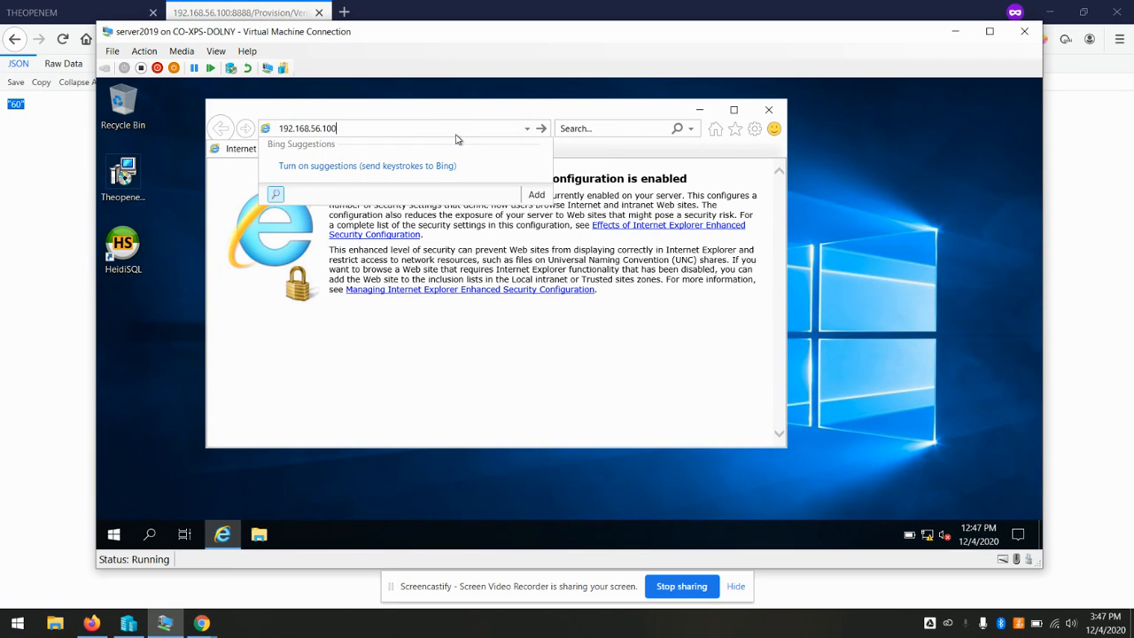
key("Return")
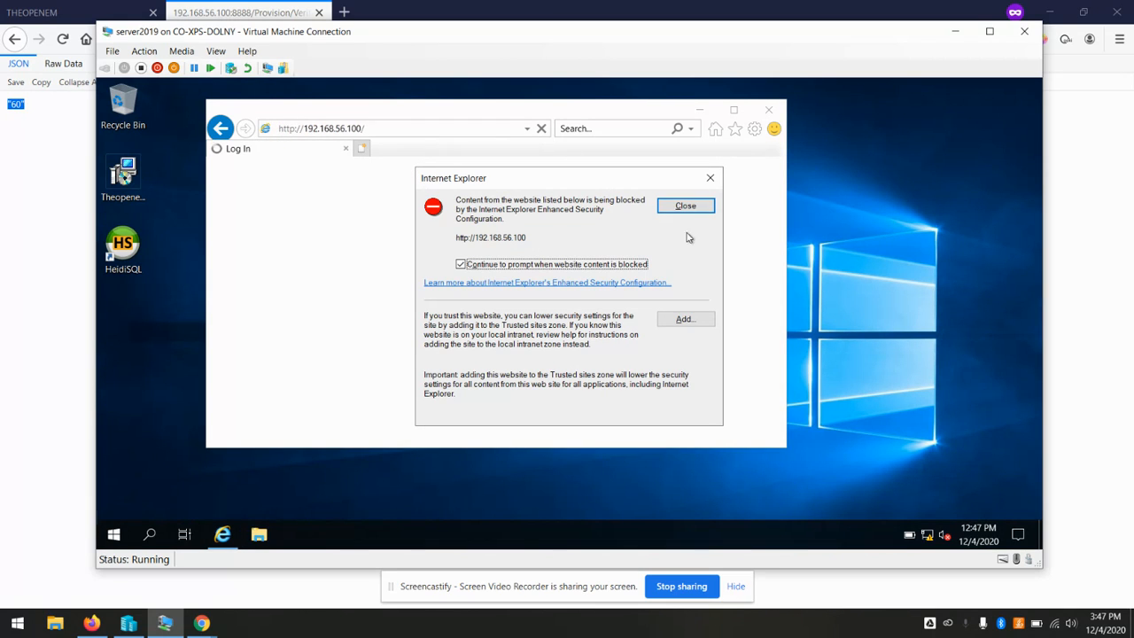
left_click(684, 207)
left_click(436, 127)
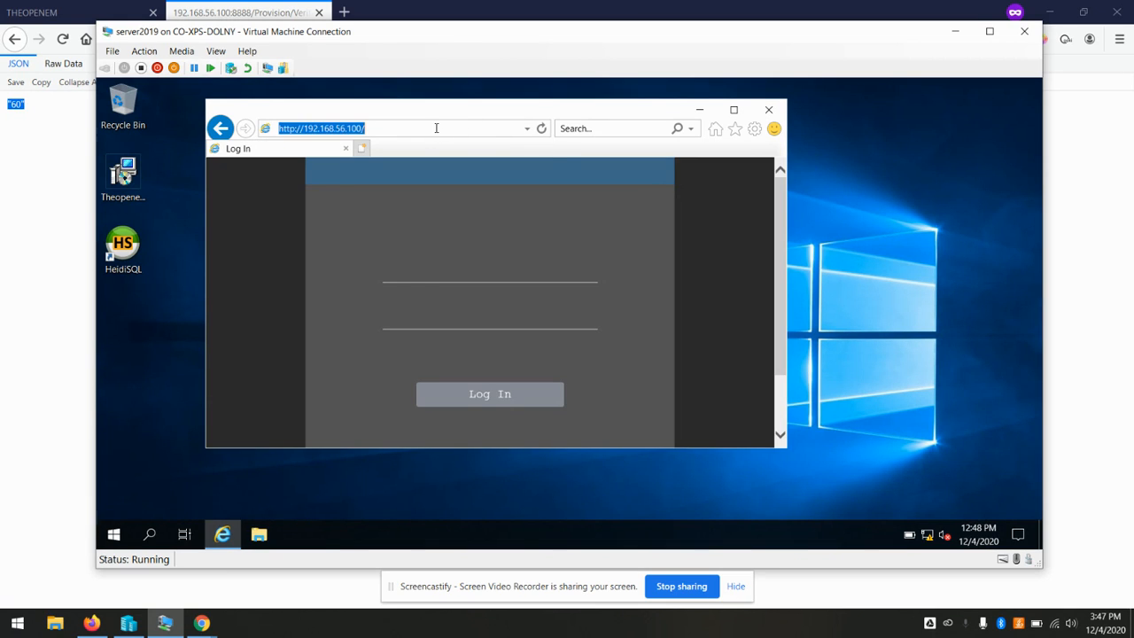
type("localhost")
key("Return")
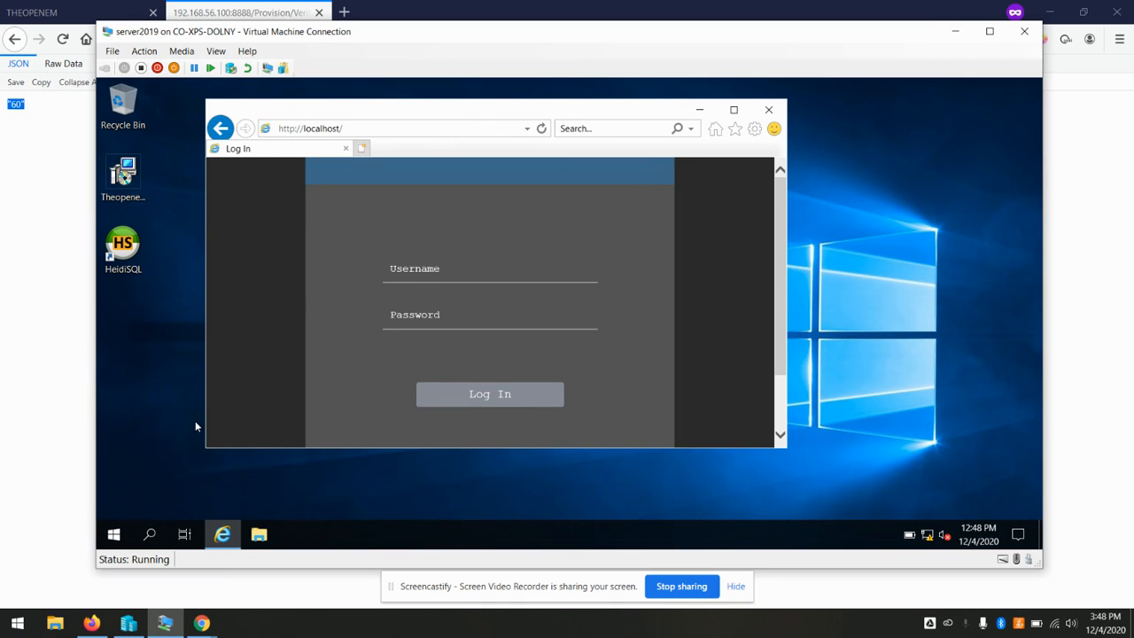
left_click(733, 109)
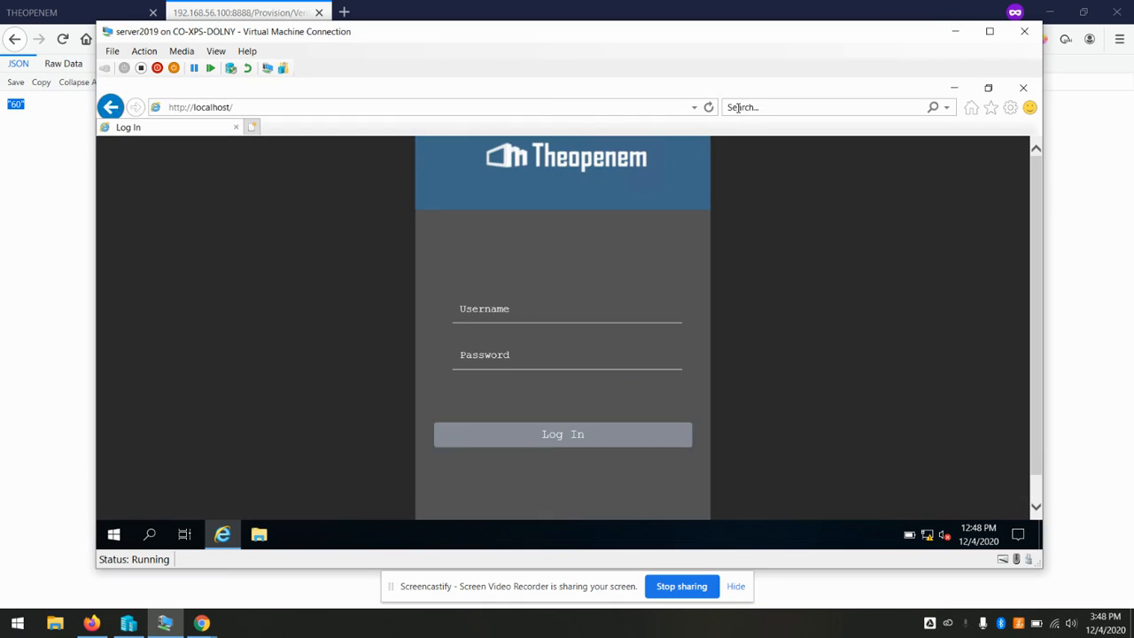
Sign in with the admin username and password, declining to save the password
left_click(586, 304)
type("toemsadmin")
key("Tab")
type("toemsadmin")
key("BackSpace")
key("BackSpace")
key("BackSpace")
key("BackSpace")
key("BackSpace")
key("BackSpace")
key("BackSpace")
key("BackSpace")
key("BackSpace")
key("BackSpace")
type("•••••")
key("Return")
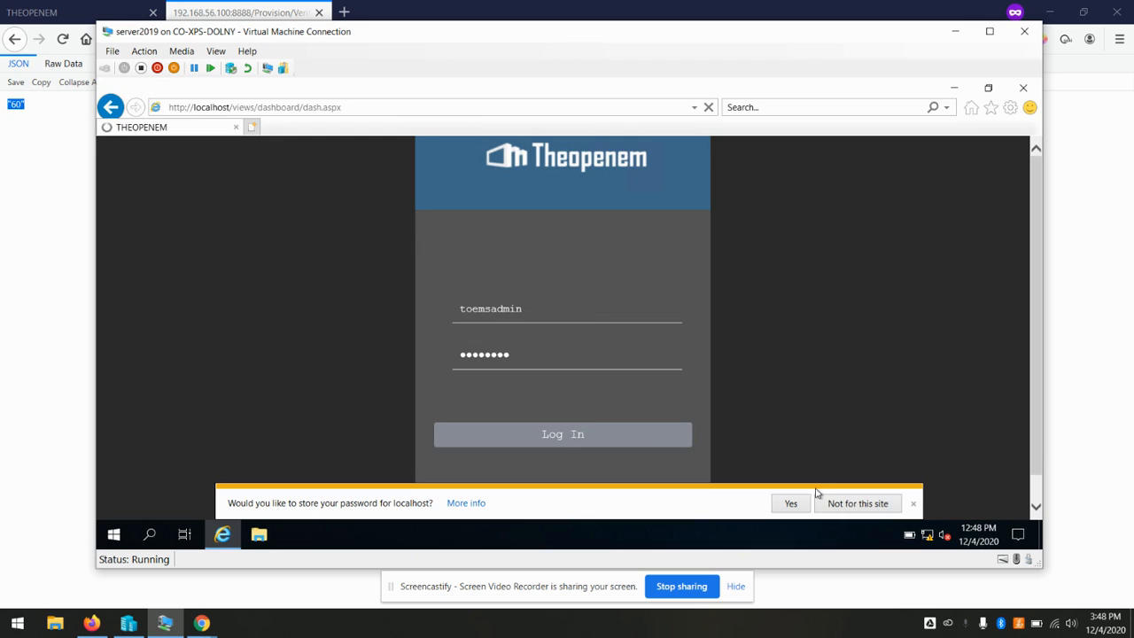
left_click(835, 505)
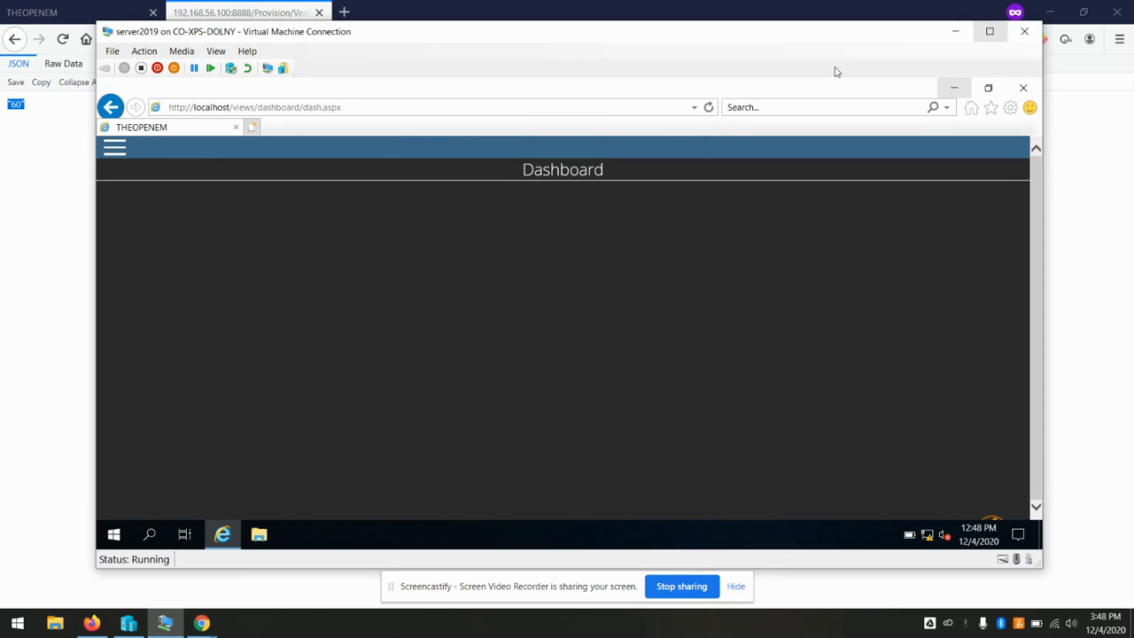
Open the Certificates page under Admin Settings in the full-screen VM window
left_click(114, 149)
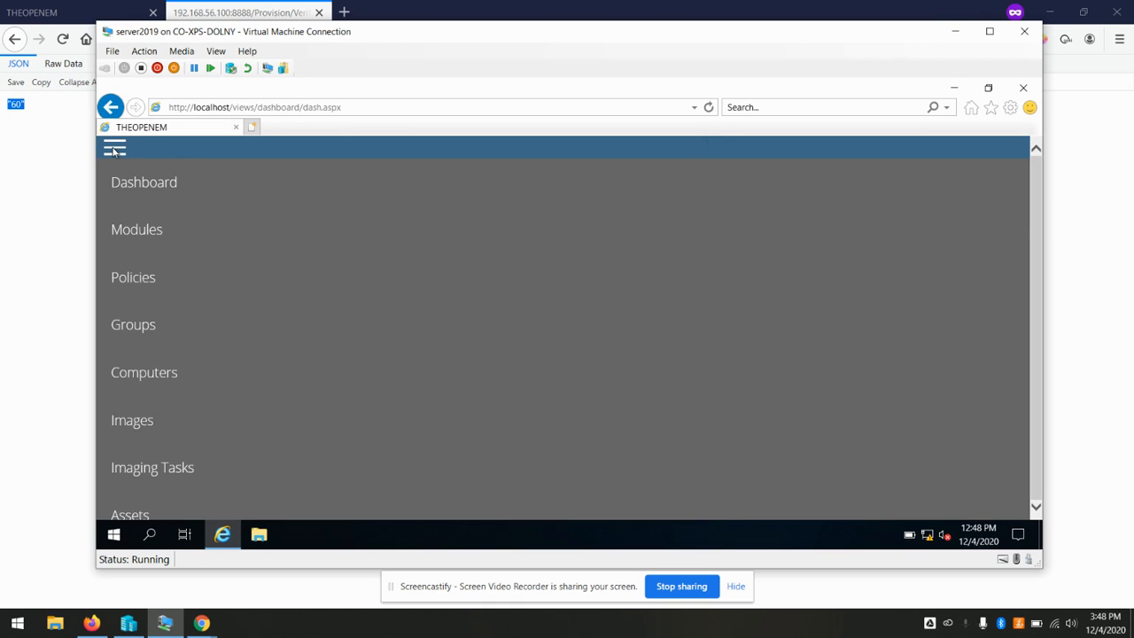
left_click(114, 149)
left_click(989, 31)
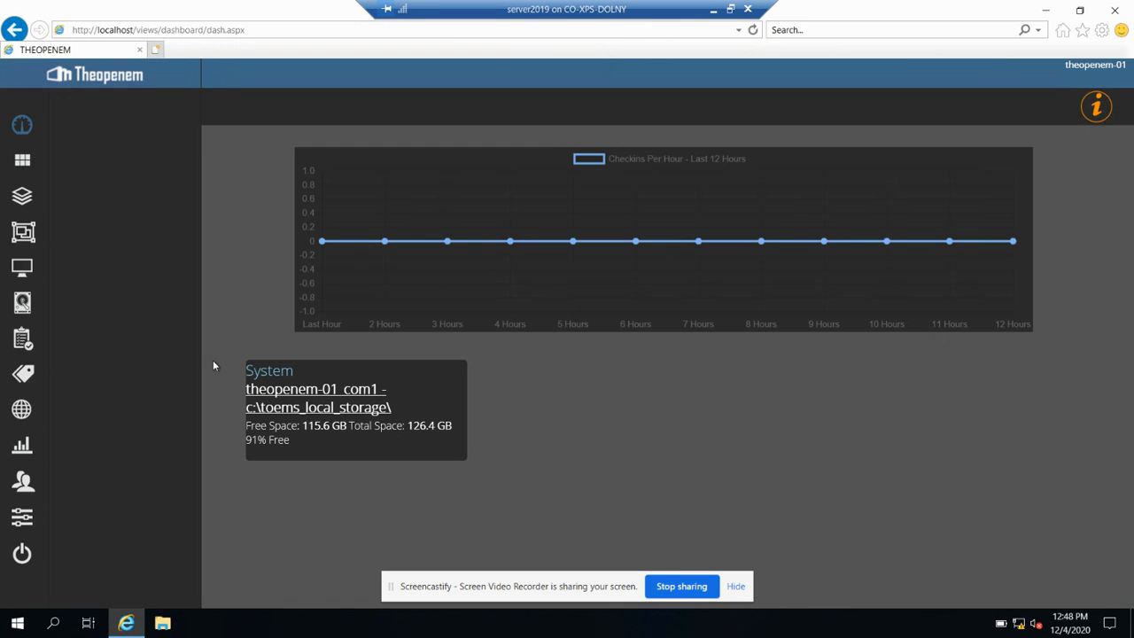
left_click(16, 519)
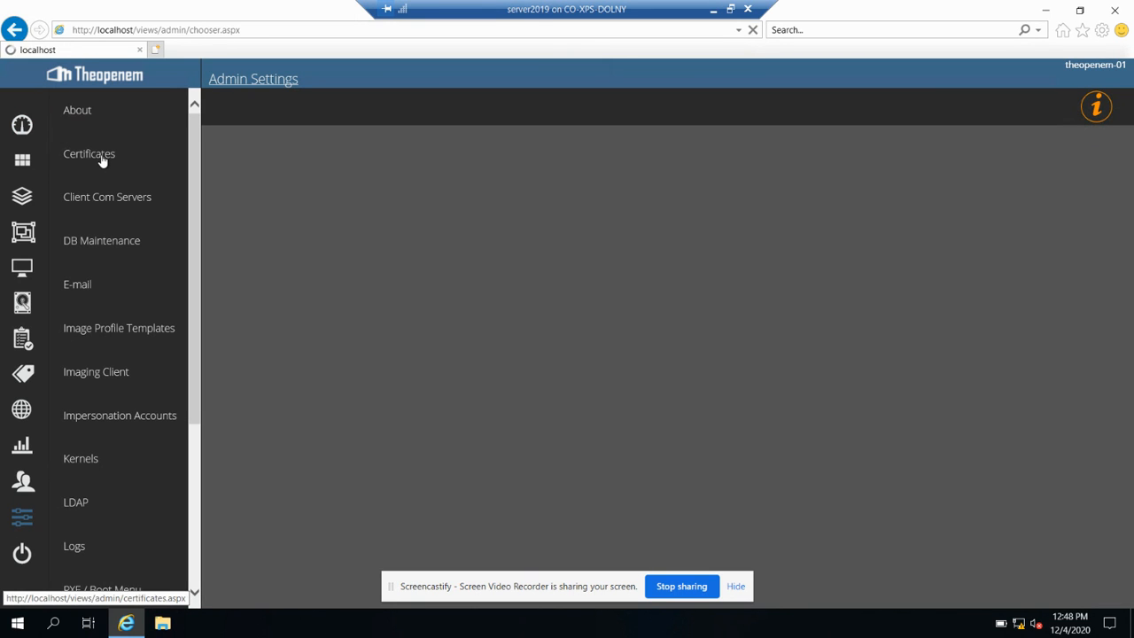
left_click(101, 157)
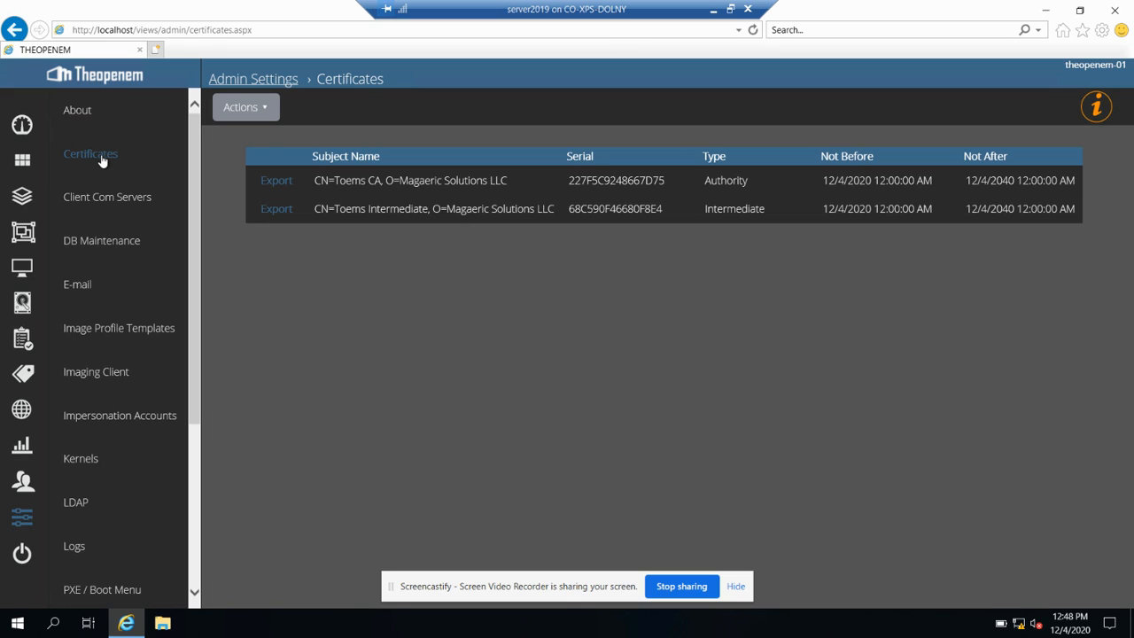
left_click(258, 109)
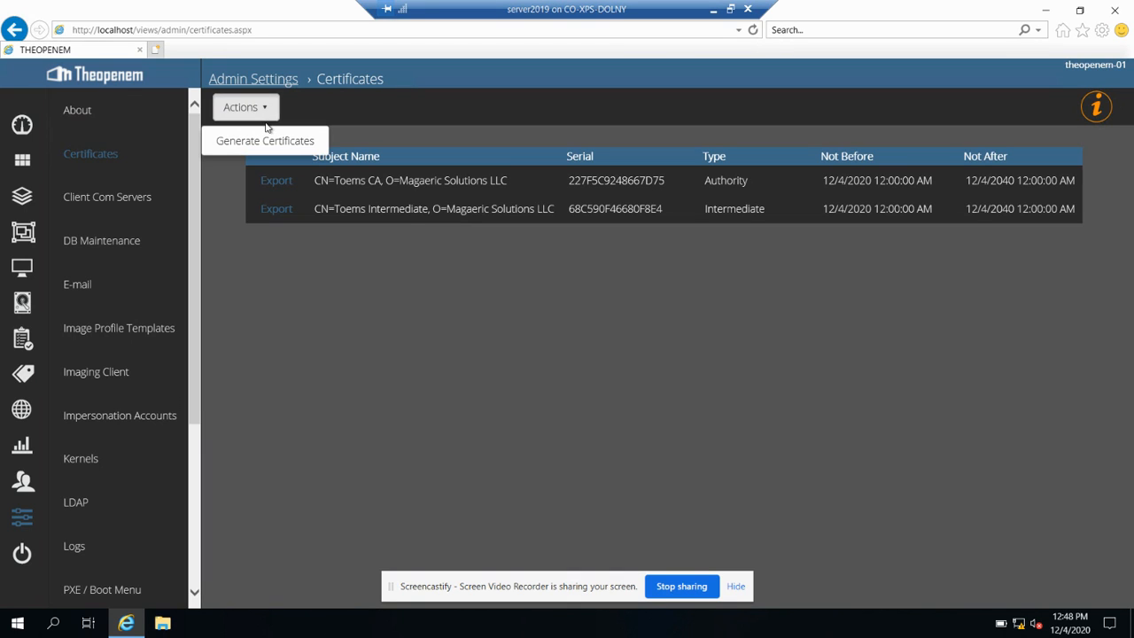
left_click(345, 347)
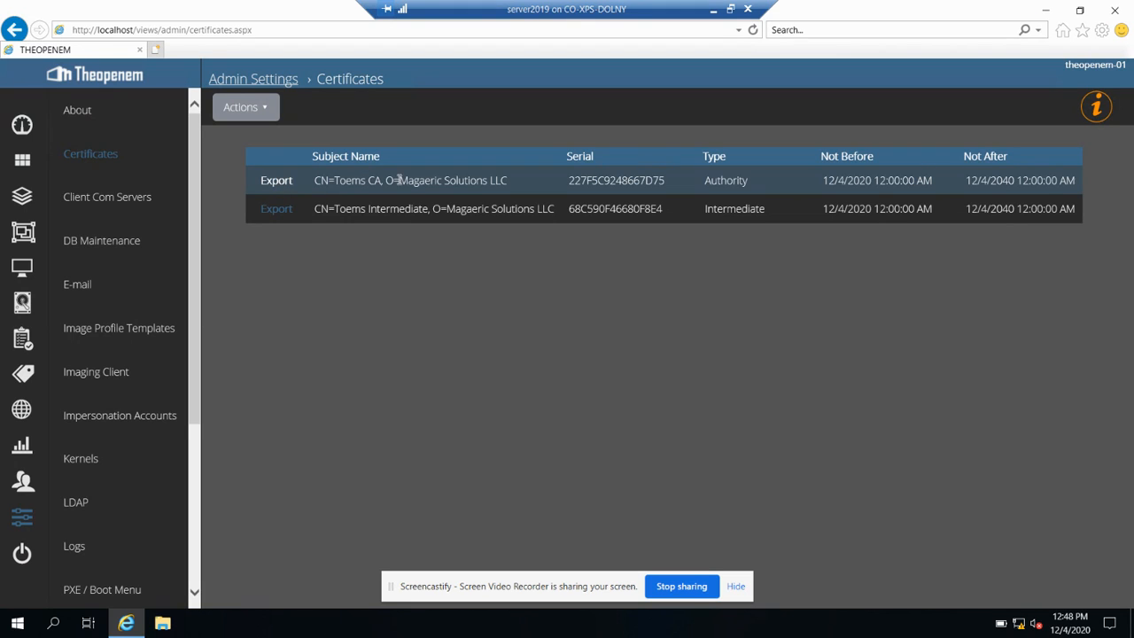
Save the exported Toems CA and Toems Intermediate certificates and show both in the Downloads folder
left_click(277, 181)
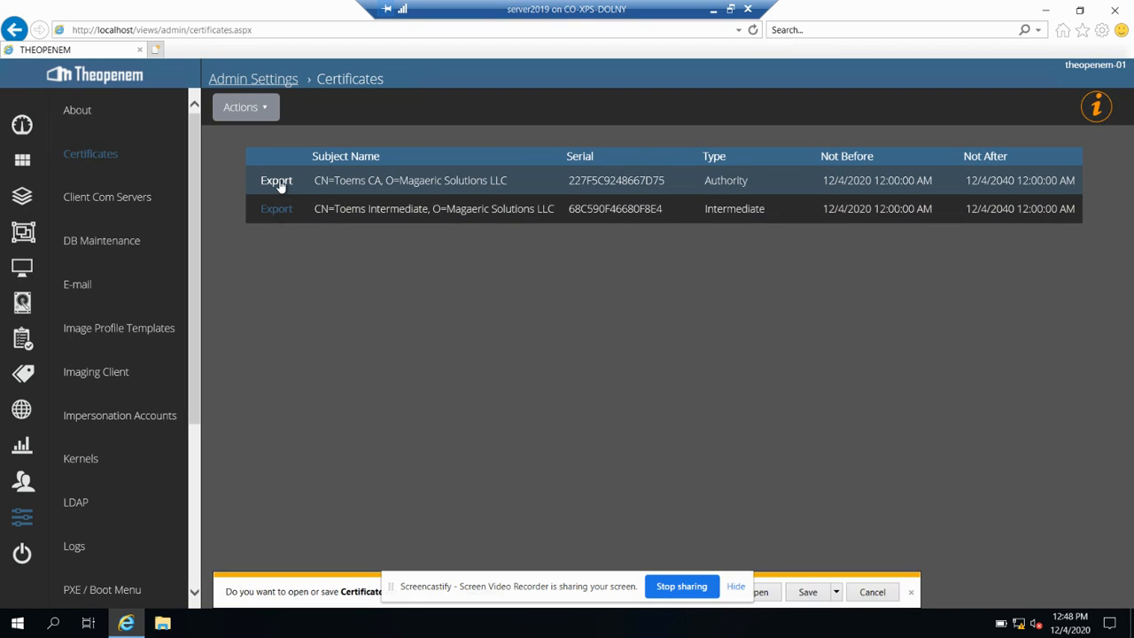
left_click(804, 595)
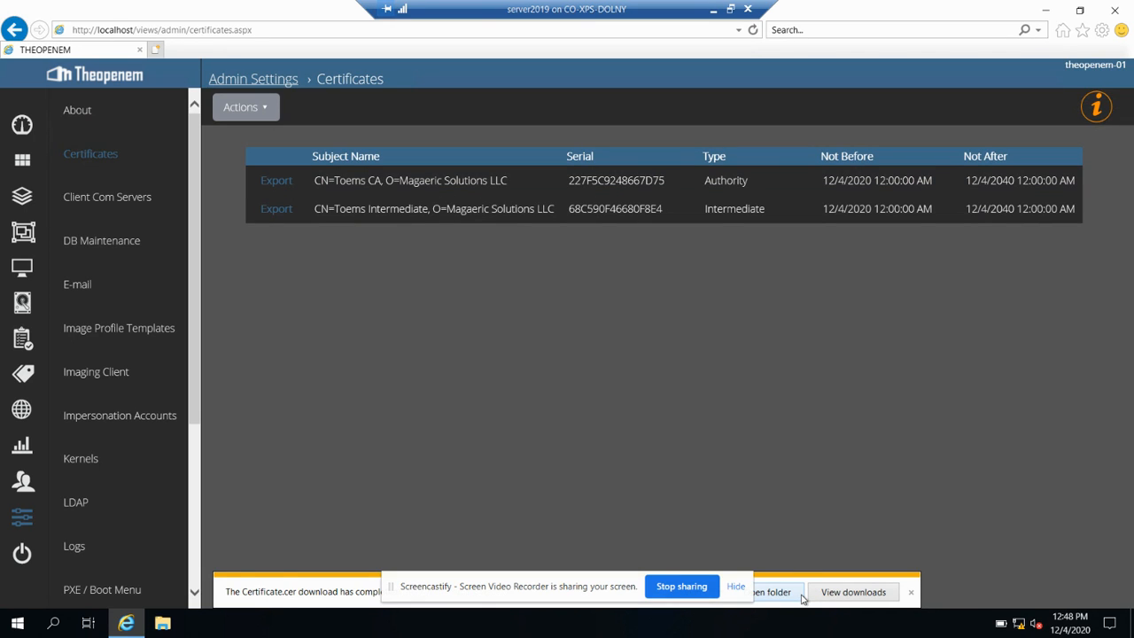
left_click(277, 211)
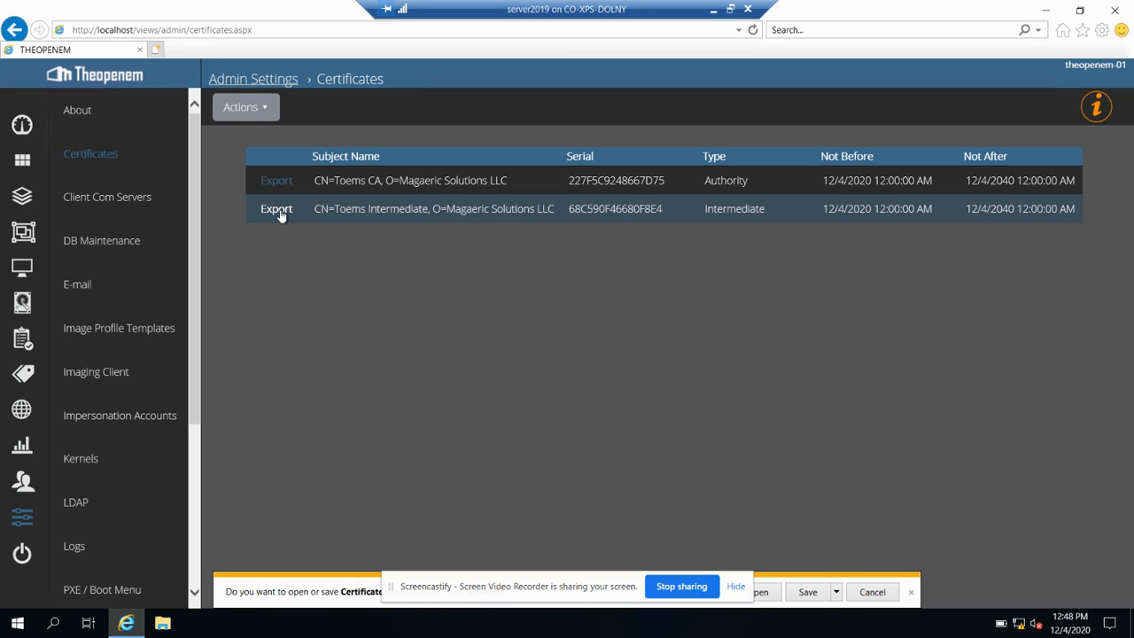
left_click(795, 593)
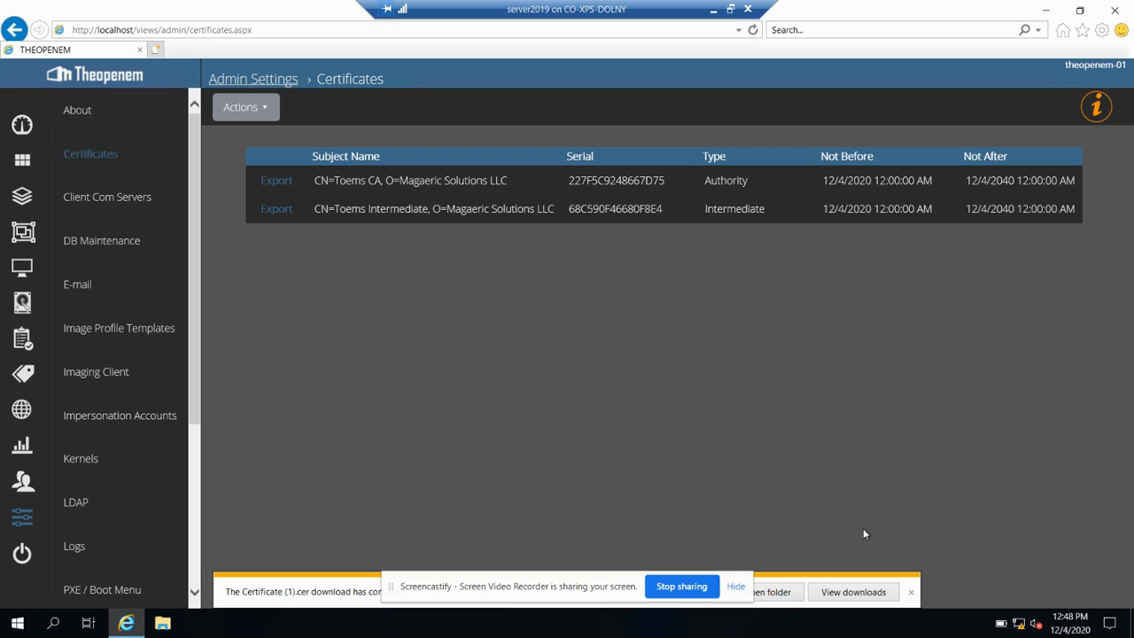
left_click(778, 593)
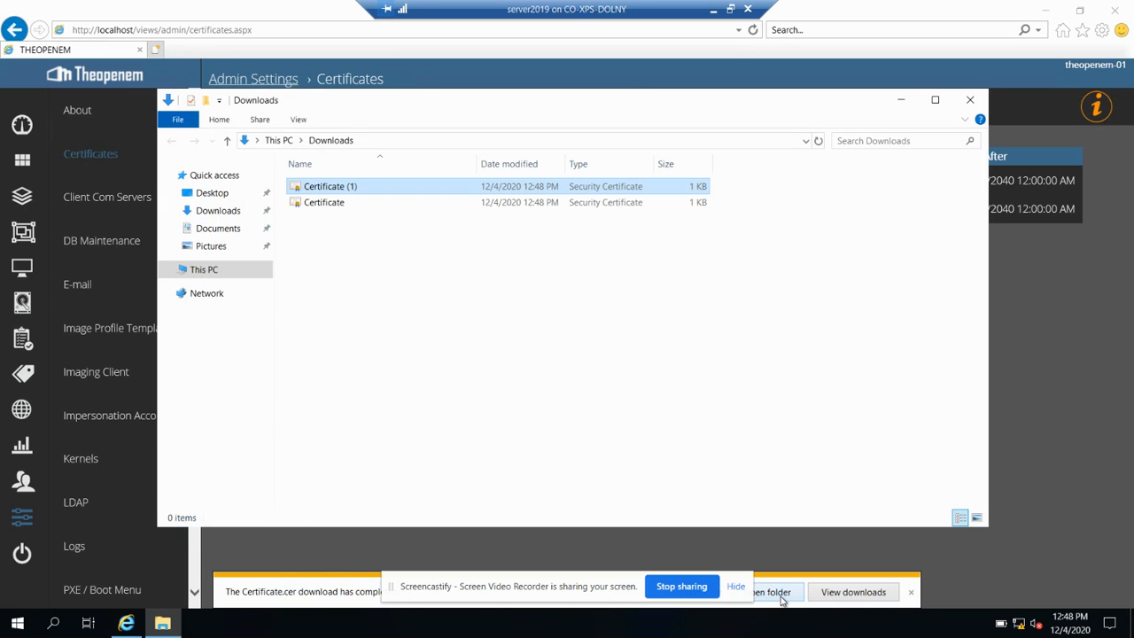
left_click(617, 424)
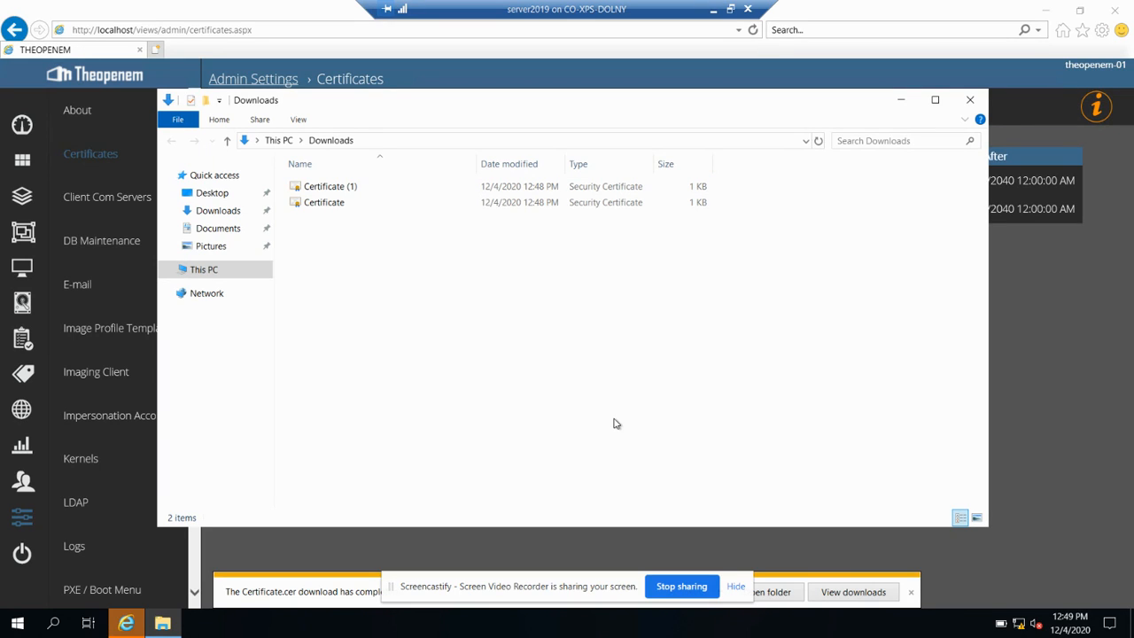
Open the Certificate file and start a Local Machine install of the Toems CA certificate
left_click(329, 204)
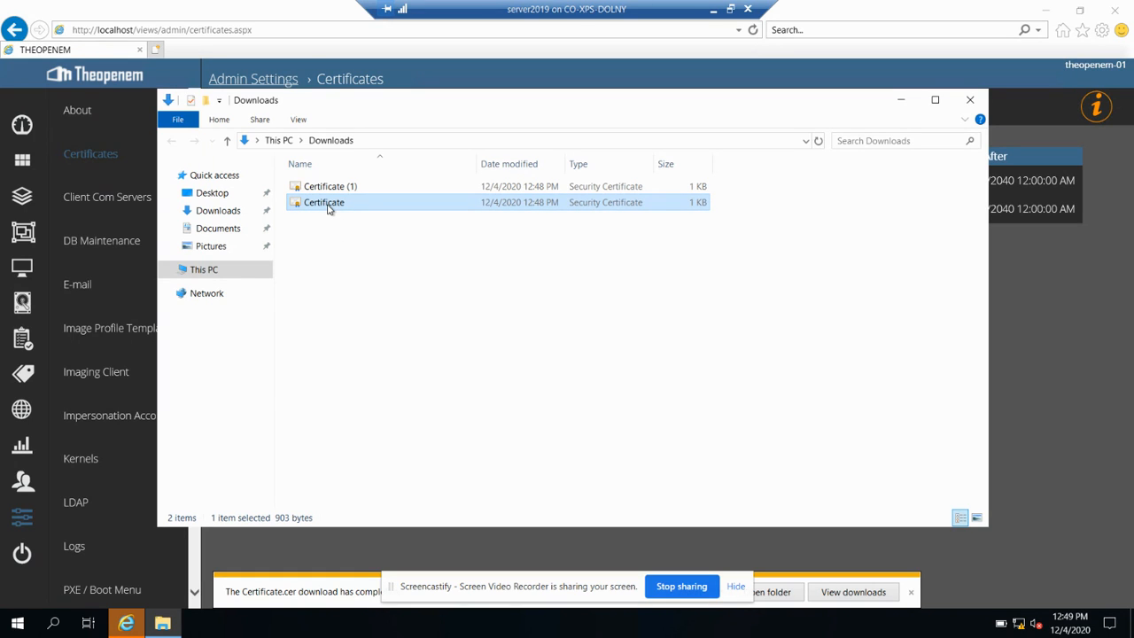
double_click(327, 207)
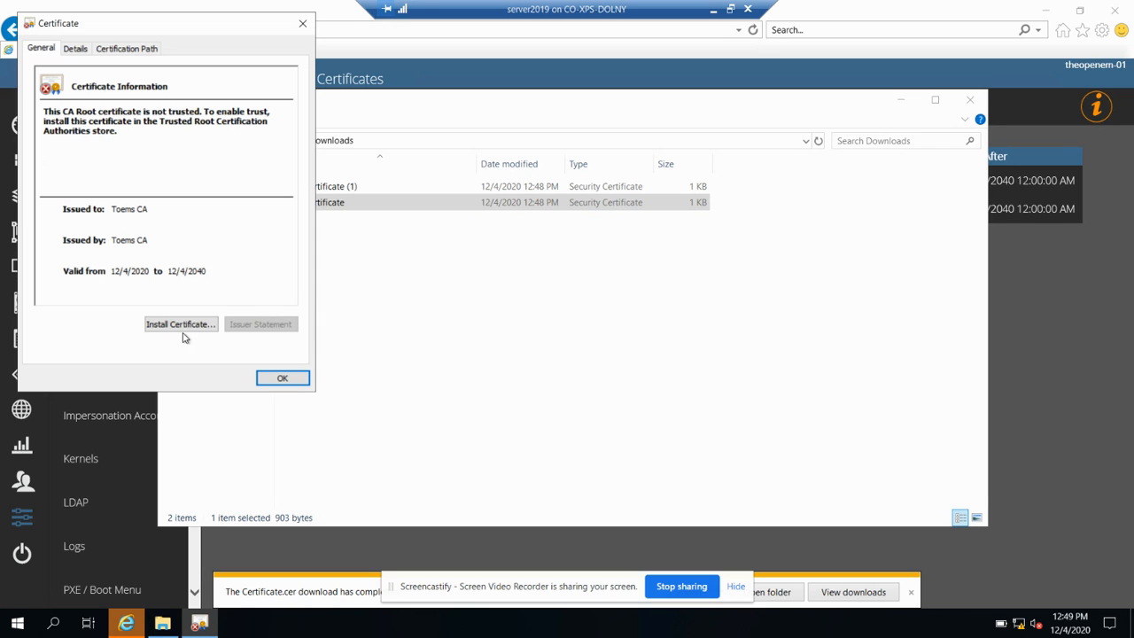
left_click(184, 335)
left_click(95, 257)
left_click(299, 387)
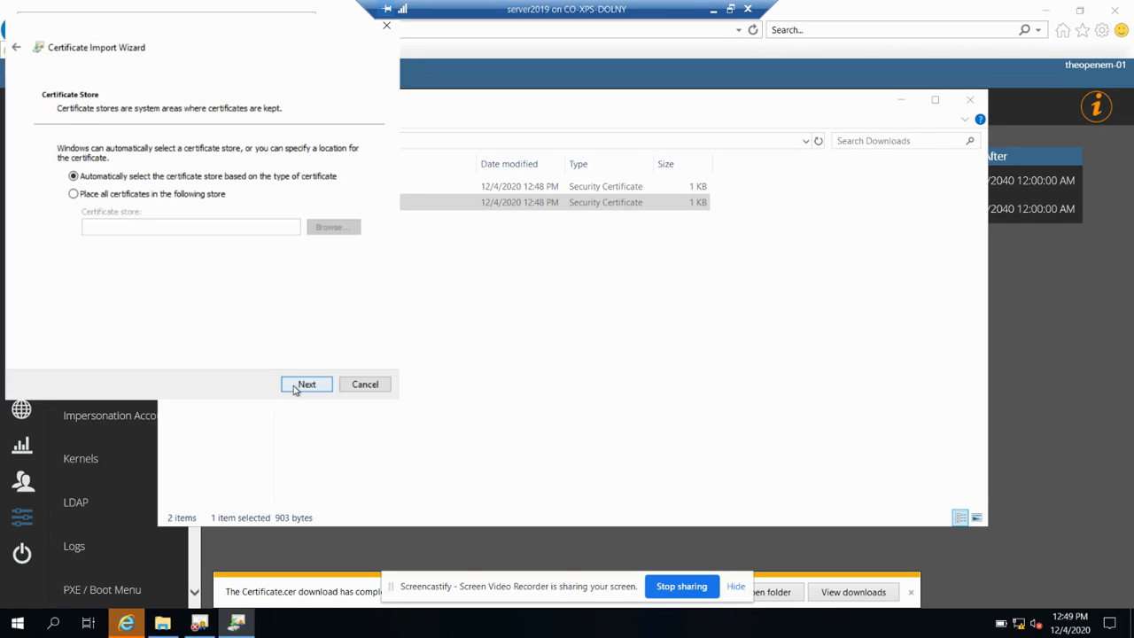
Import it into the Trusted Root Certification Authorities store and close the certificate details
left_click(115, 194)
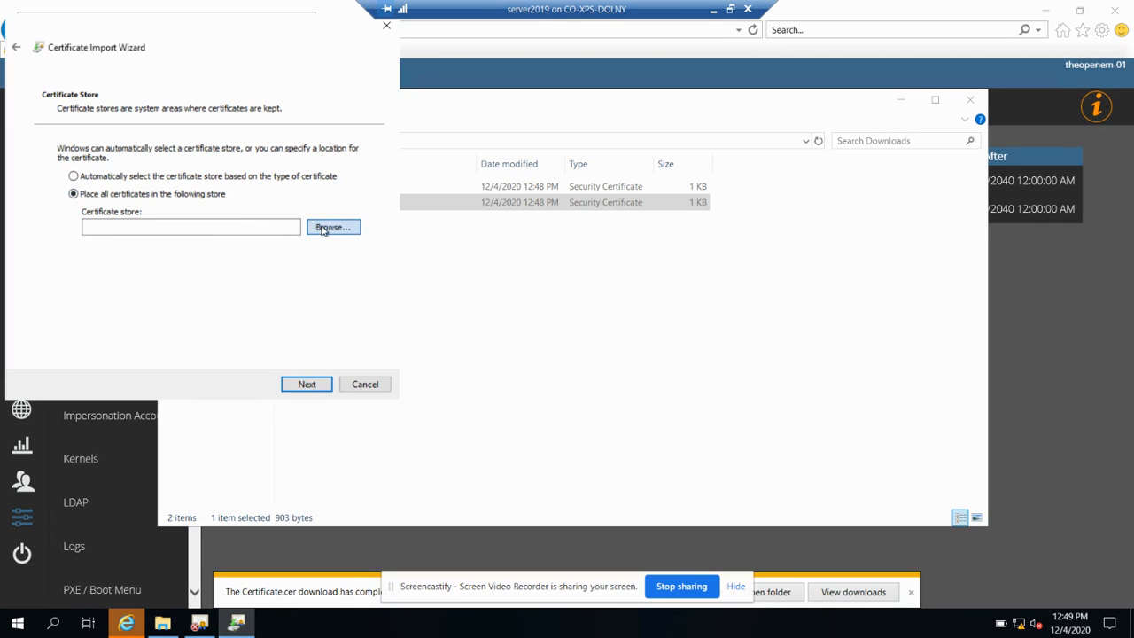
left_click(327, 227)
left_click(82, 116)
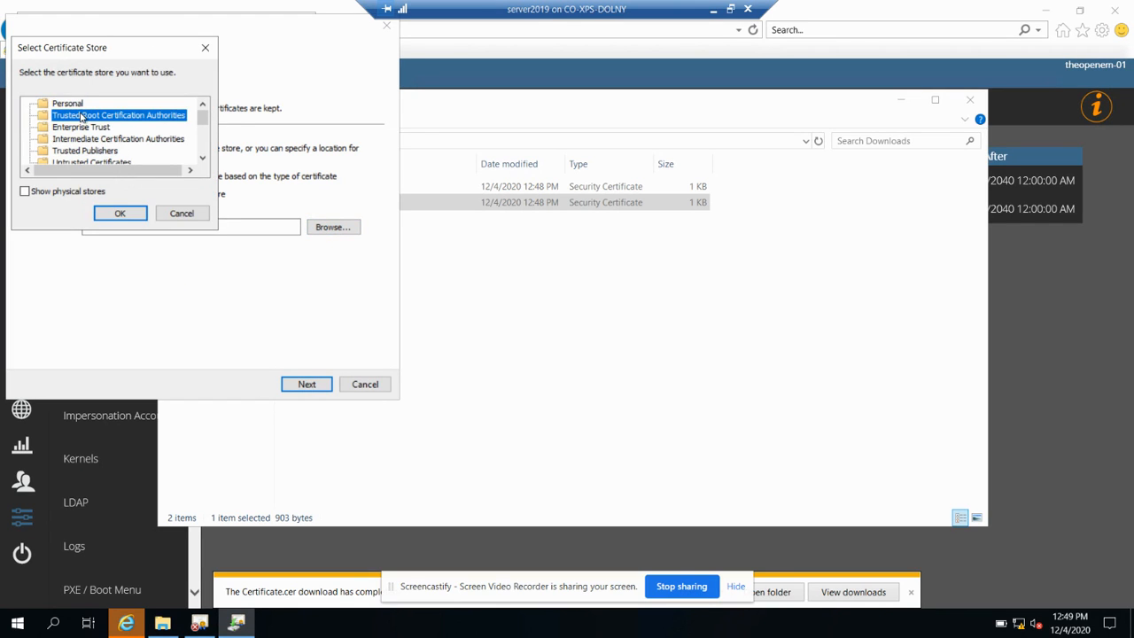
left_click(120, 214)
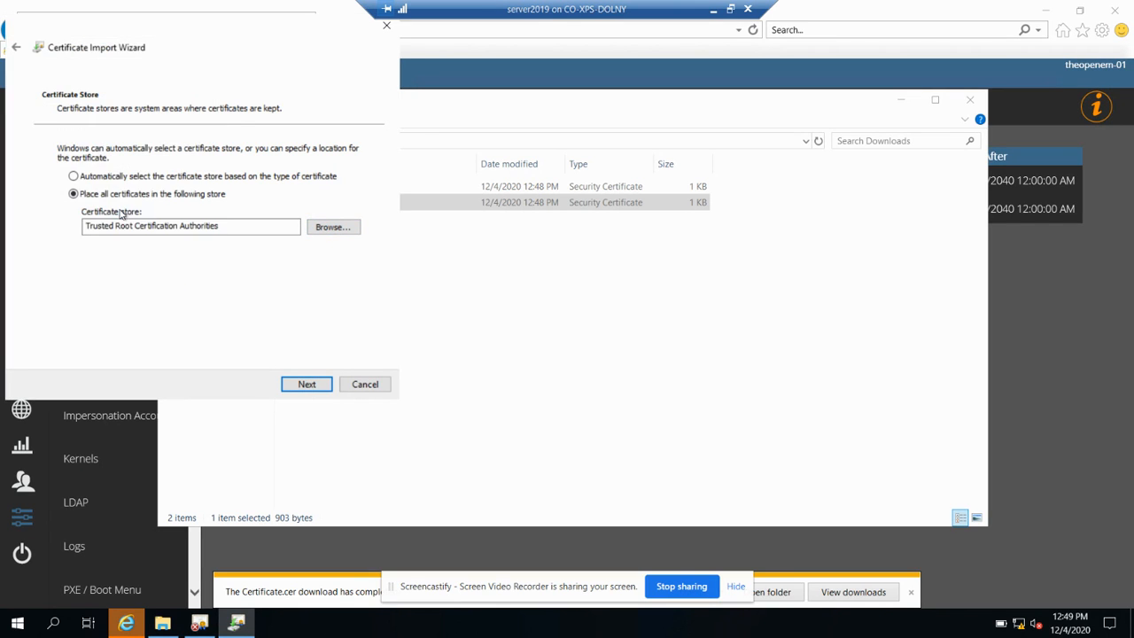
left_click(305, 384)
left_click(319, 388)
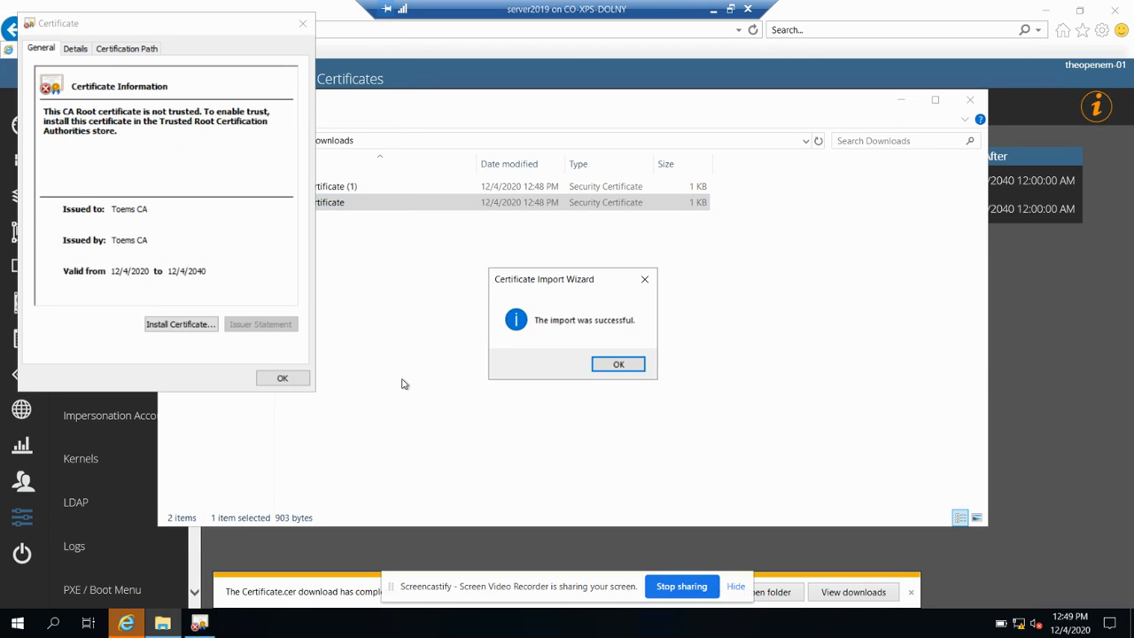
left_click(618, 364)
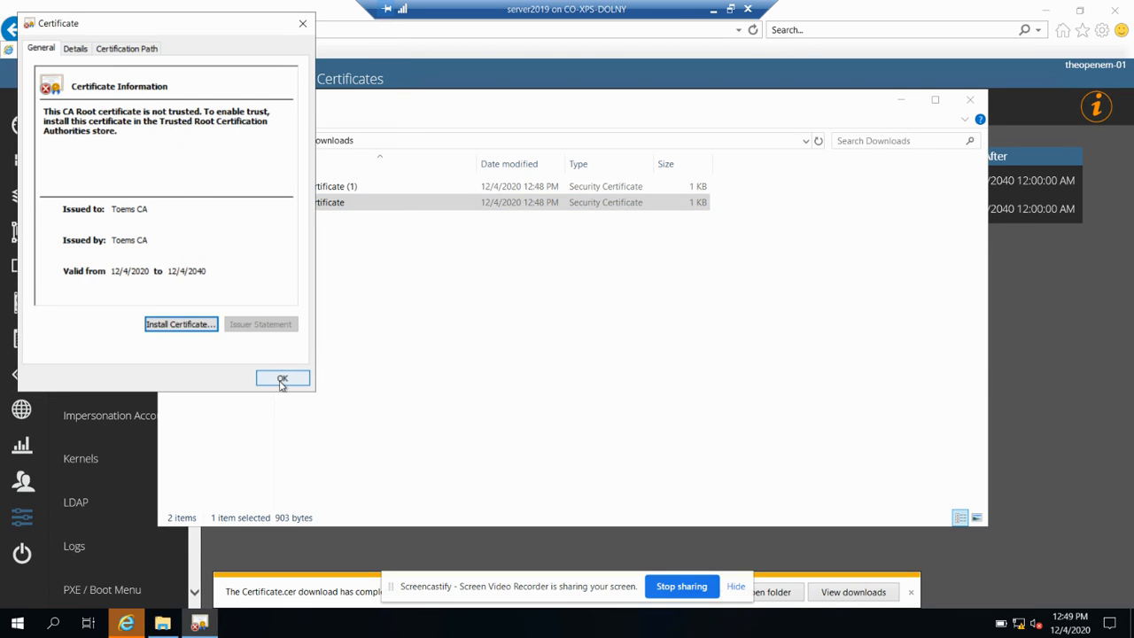
left_click(282, 381)
left_click(423, 360)
left_click(333, 188)
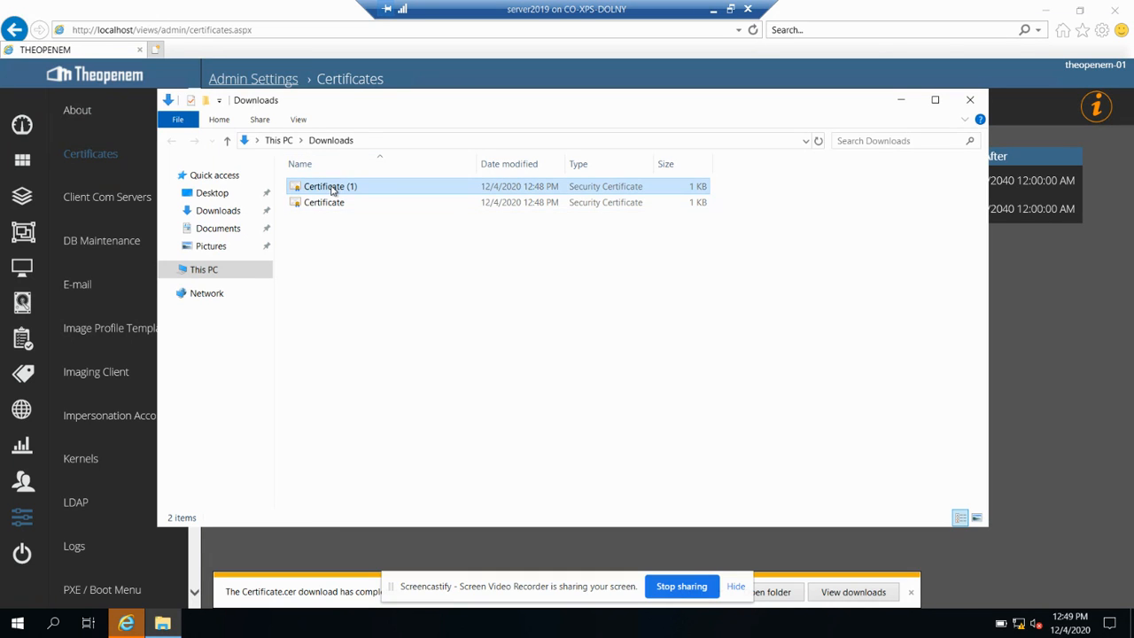
Open Certificate (1), check its certification path, and start a Local Machine install
double_click(333, 188)
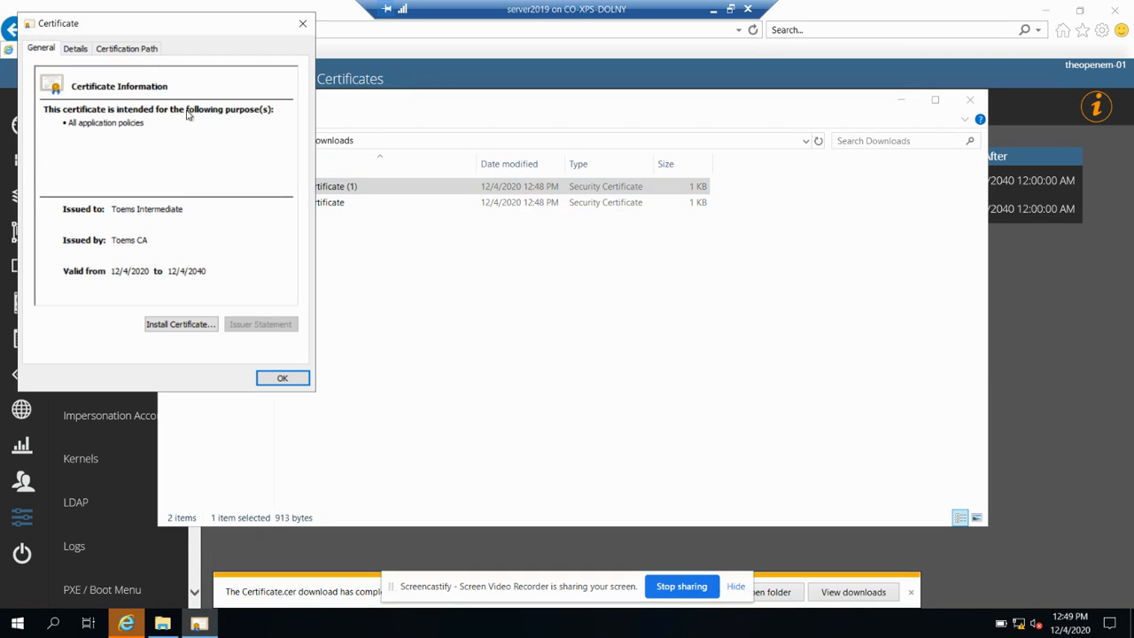
left_click(146, 54)
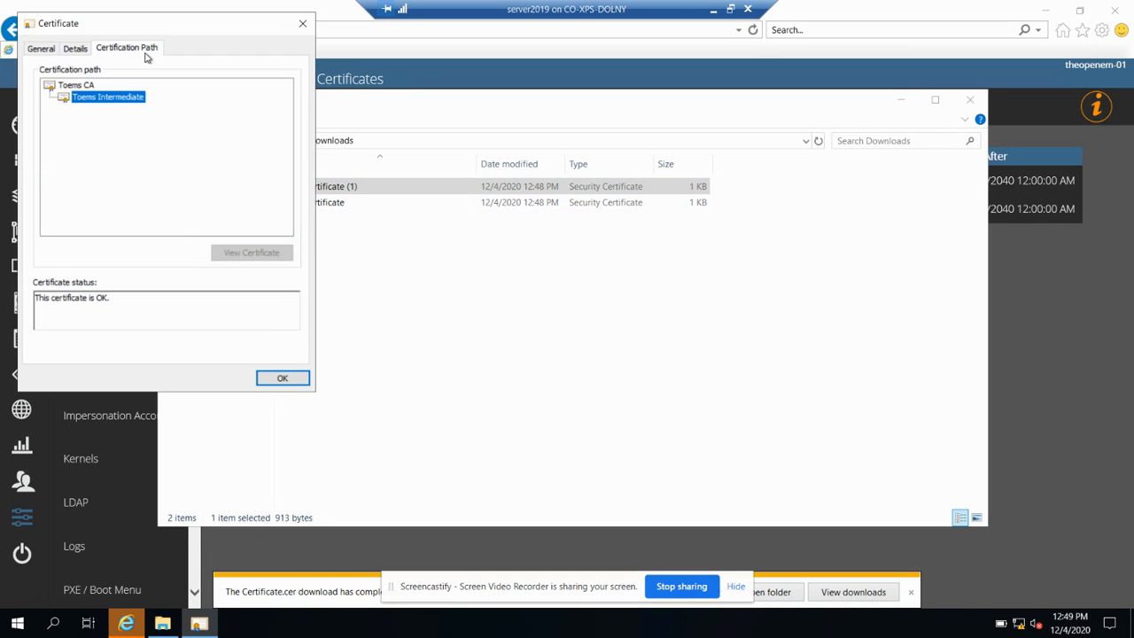
left_click(75, 86)
left_click(44, 49)
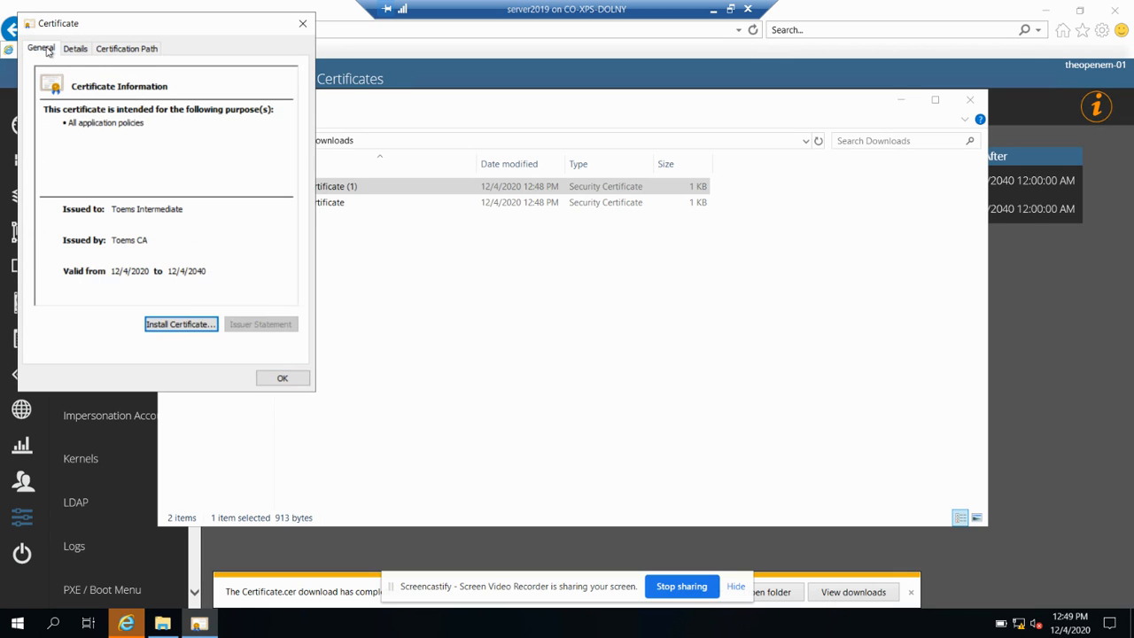
left_click(179, 324)
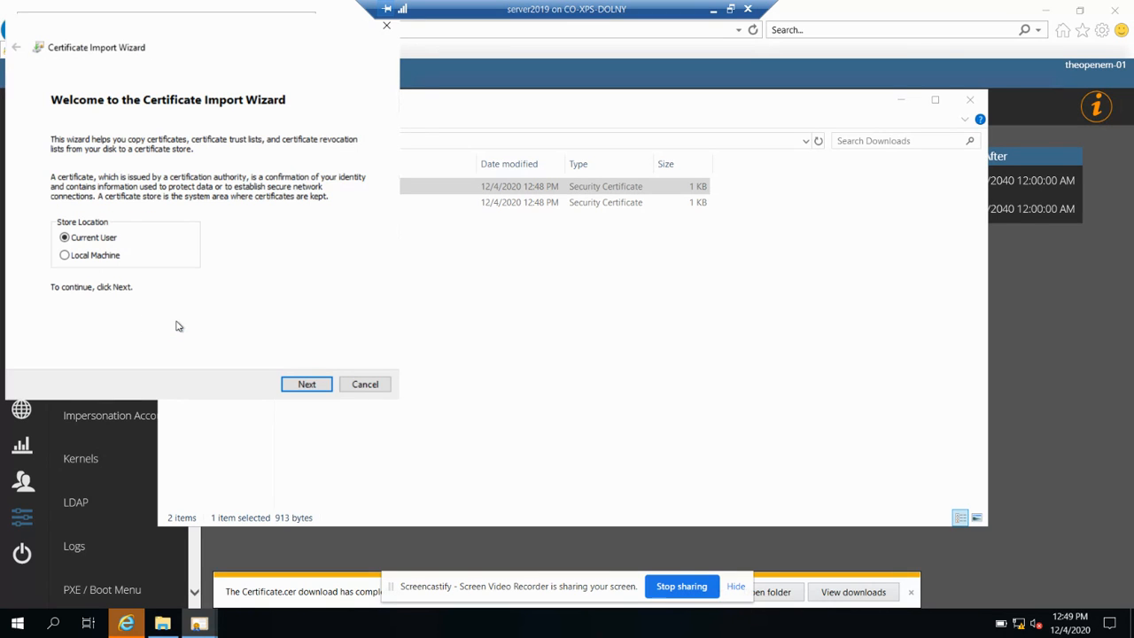
left_click(108, 259)
left_click(301, 384)
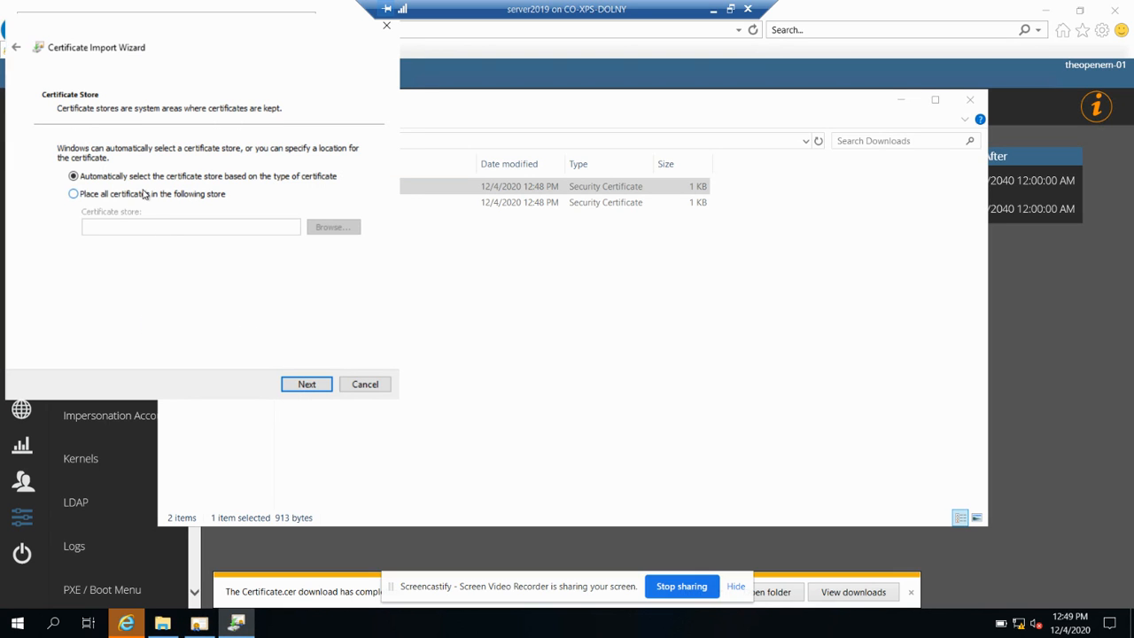
Import the Toems Intermediate certificate into Intermediate Certification Authorities and close its details
left_click(143, 195)
left_click(342, 232)
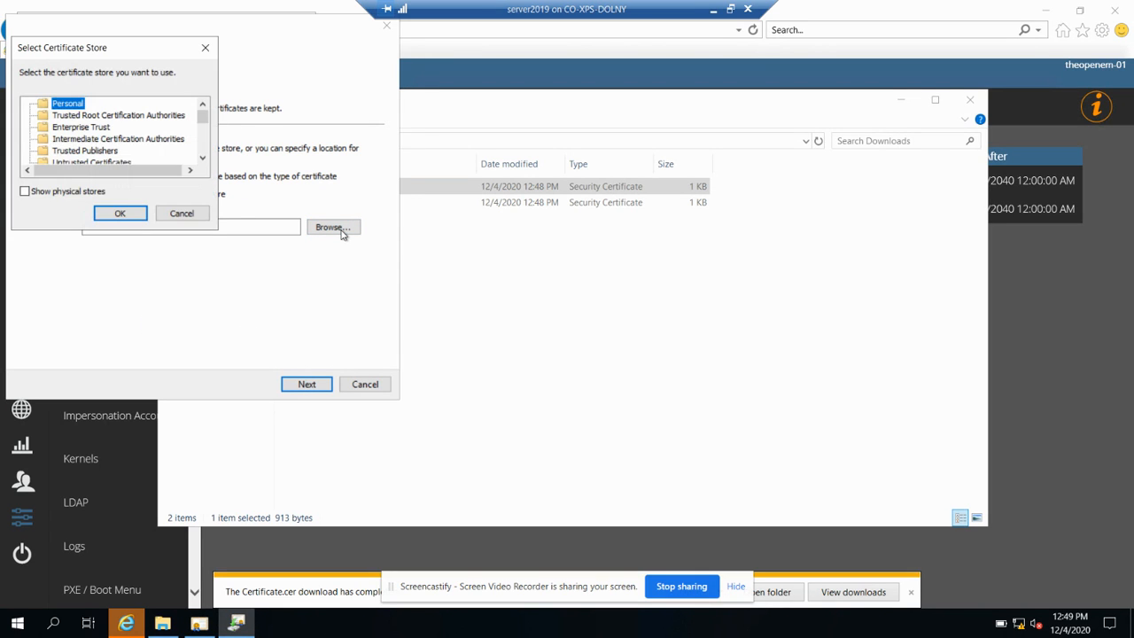
left_click(131, 140)
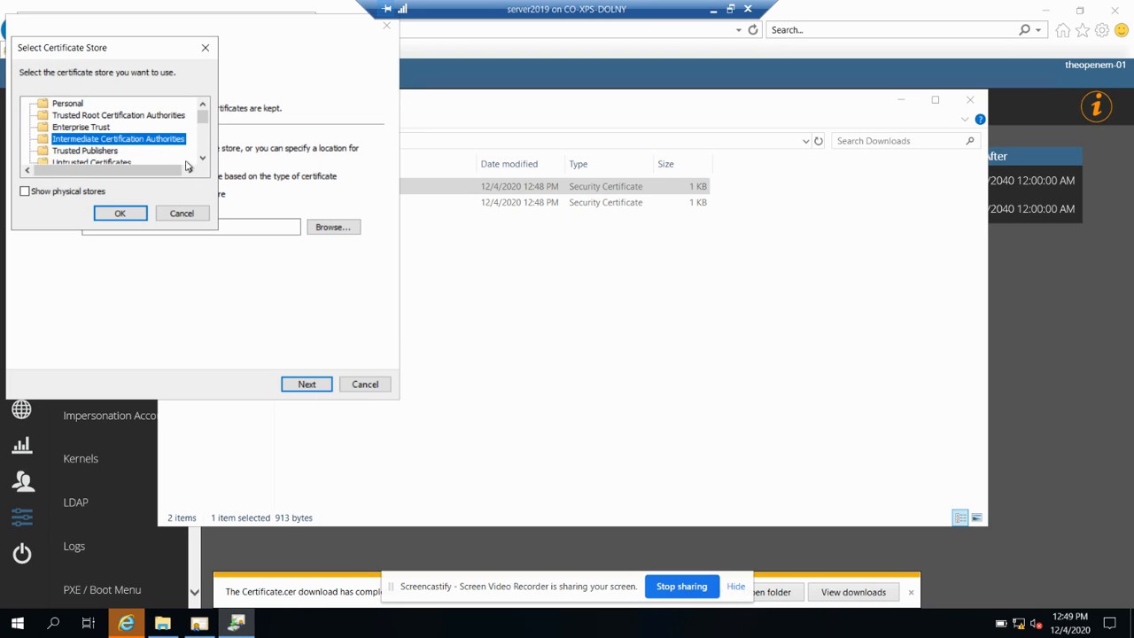
left_click(121, 214)
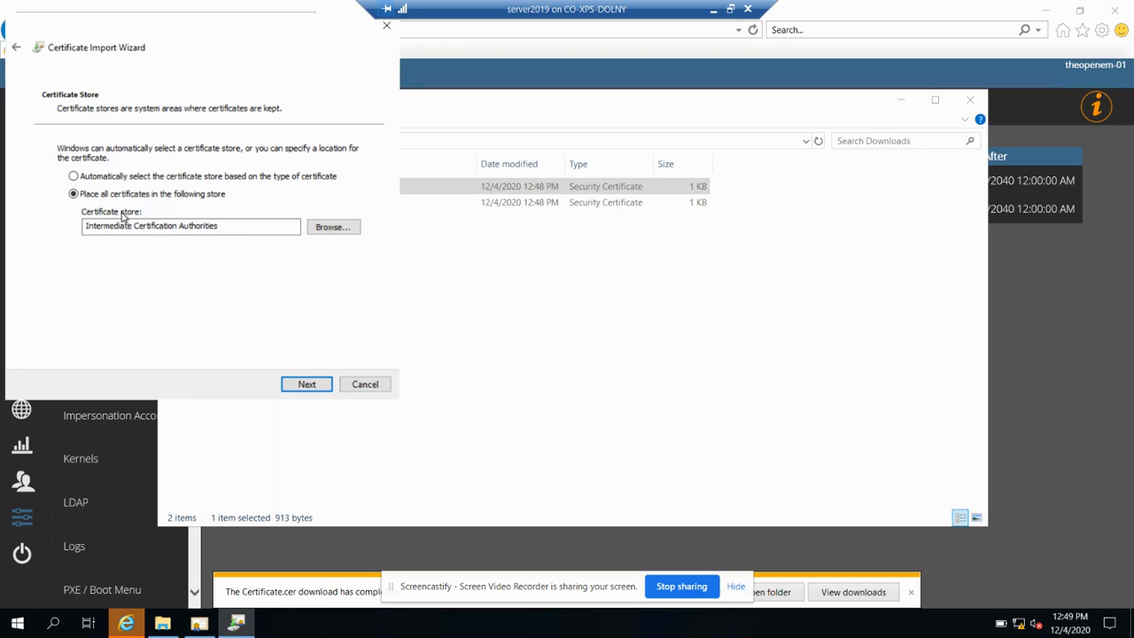
left_click(303, 381)
left_click(312, 382)
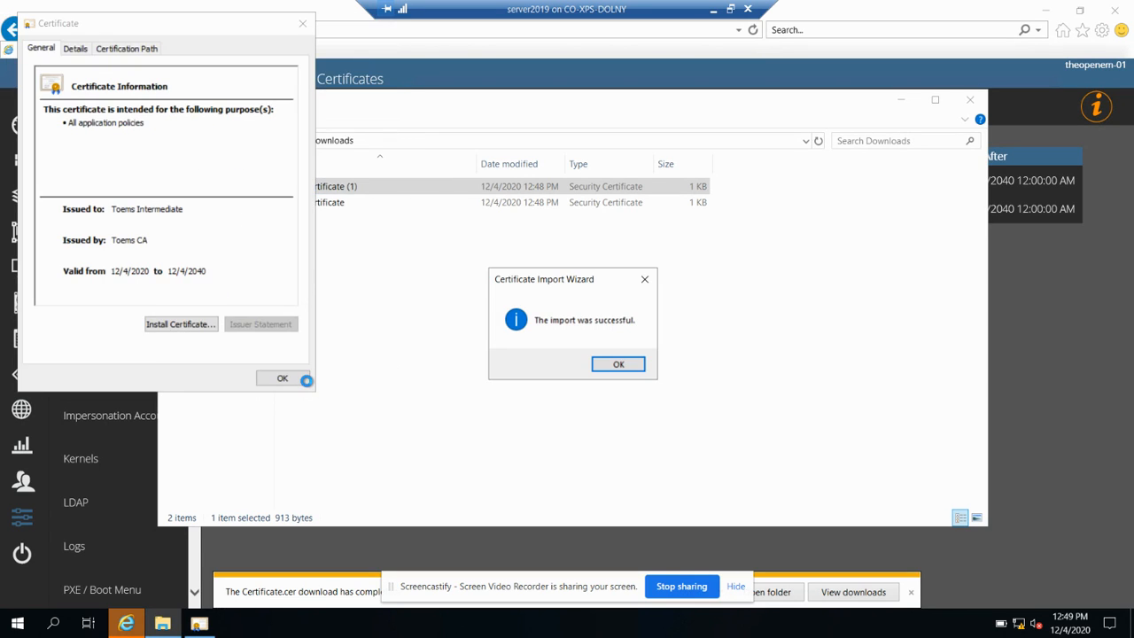
left_click(625, 364)
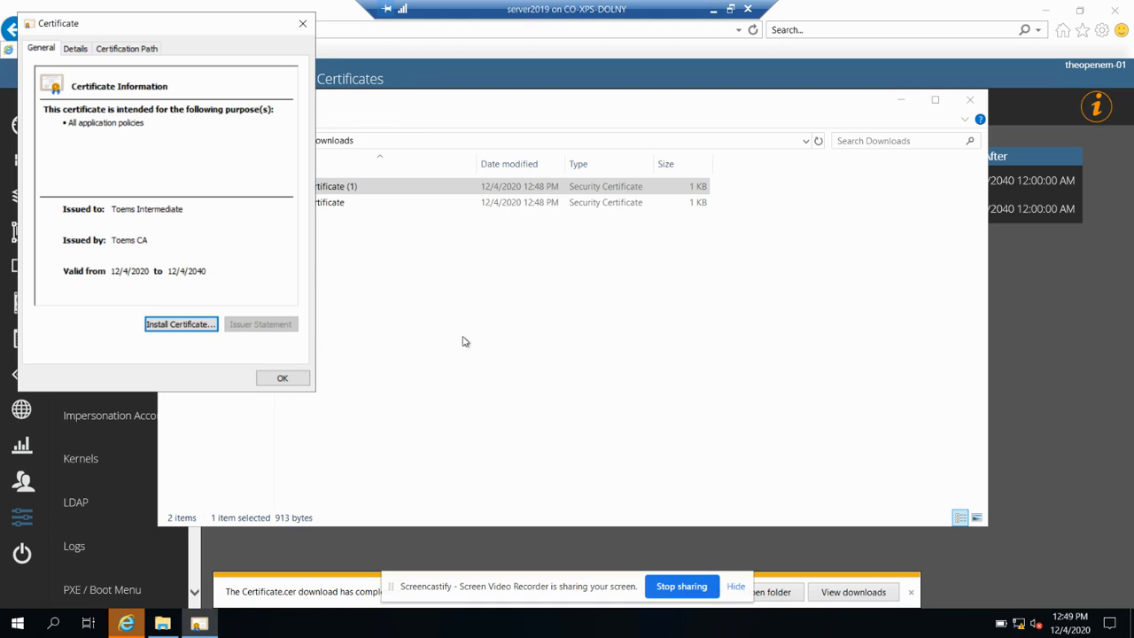
left_click(282, 378)
left_click(616, 380)
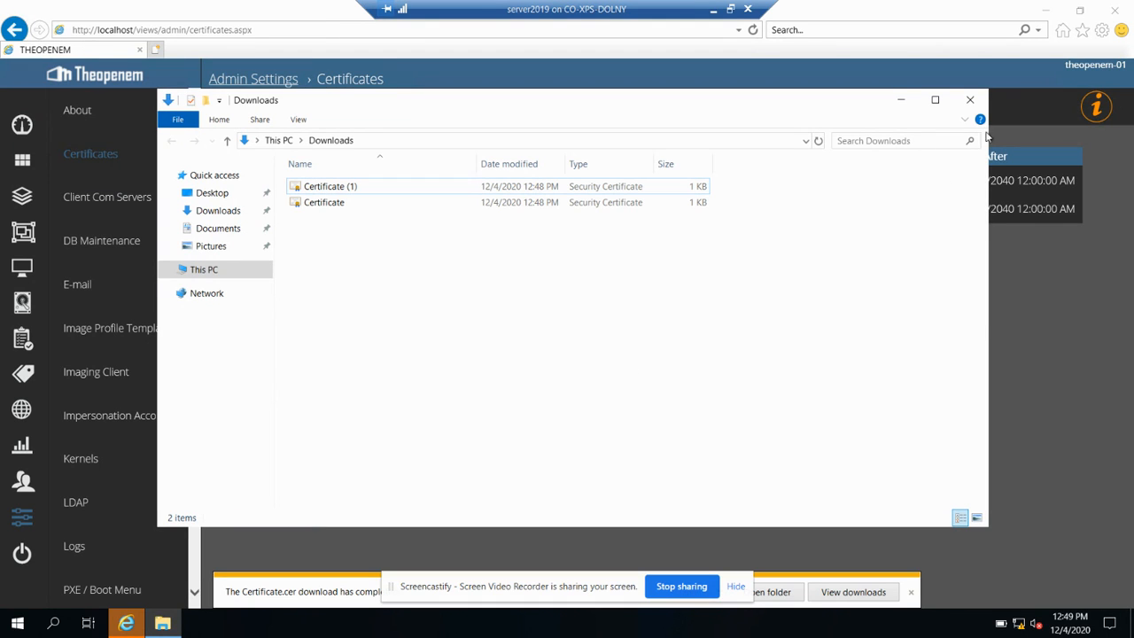
Close the Downloads window and go back to the Theopenem dashboard
left_click(971, 100)
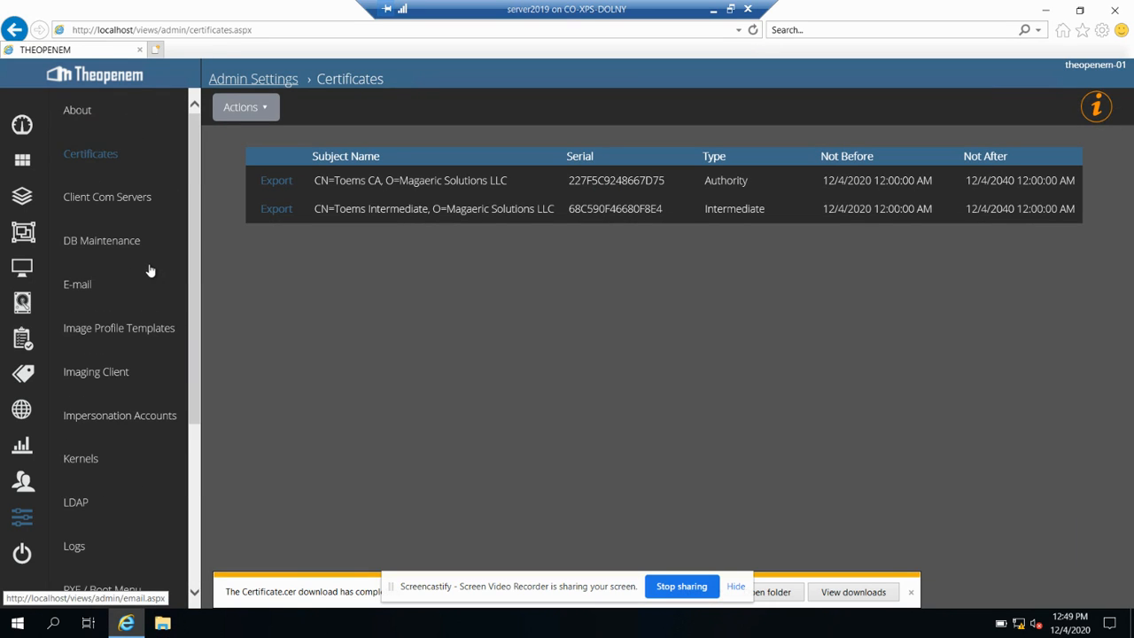
left_click(23, 125)
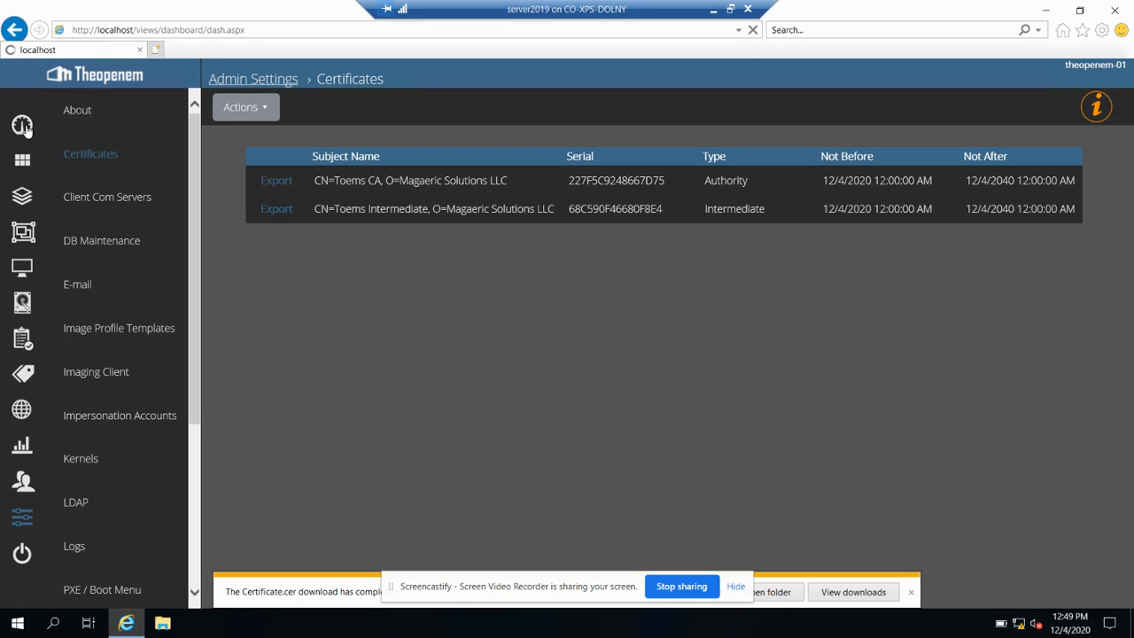